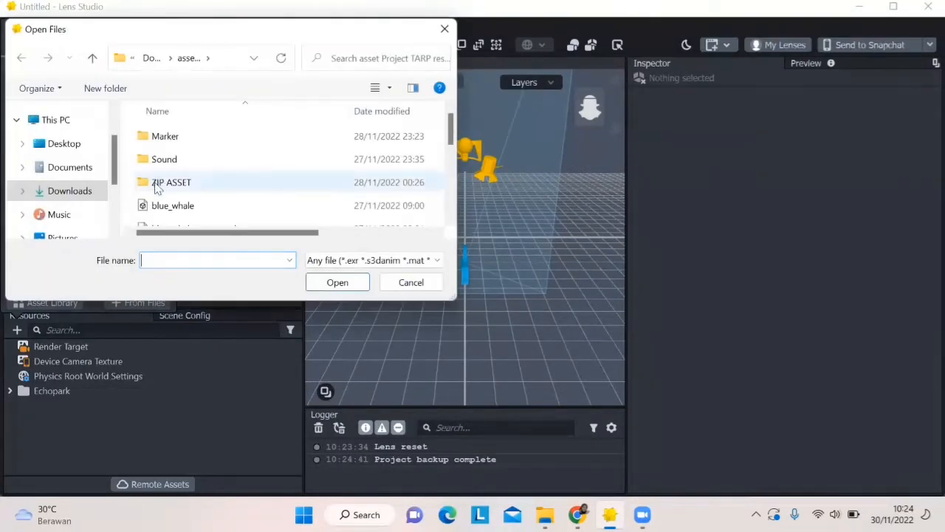
# Select all model and sound files in the asset folder and import blue_whale and blue_whale_-_textured with Regenerate tangents enabled.
pyautogui.moveTo(156, 213); pyautogui.dragTo(156, 242)
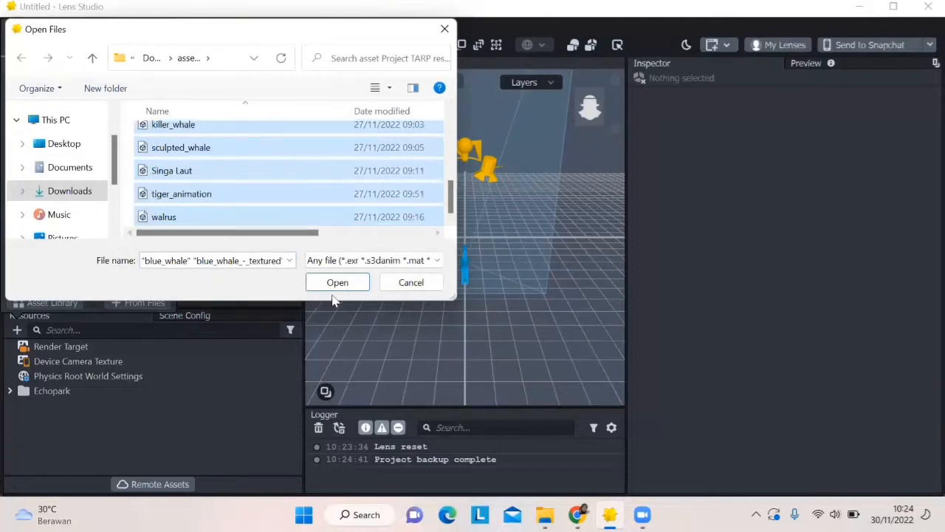
pyautogui.click(344, 288)
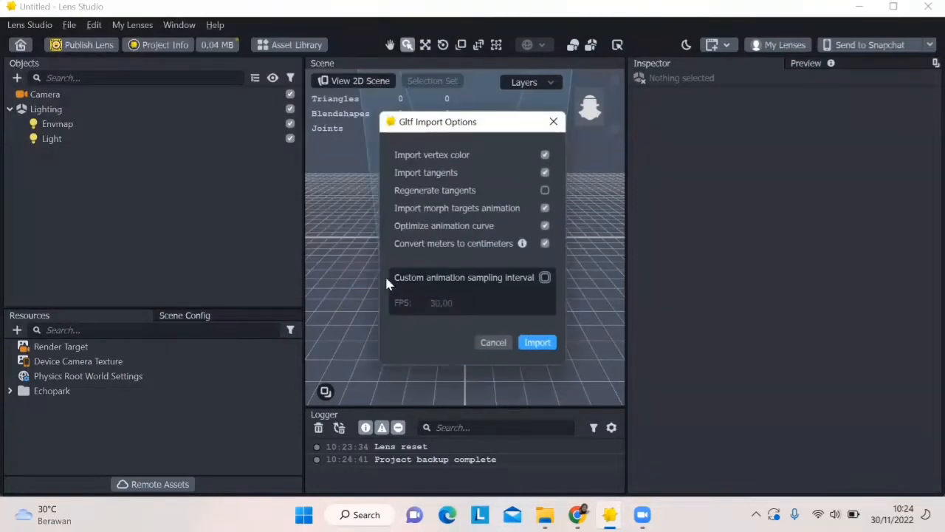
pyautogui.click(545, 191)
pyautogui.click(538, 343)
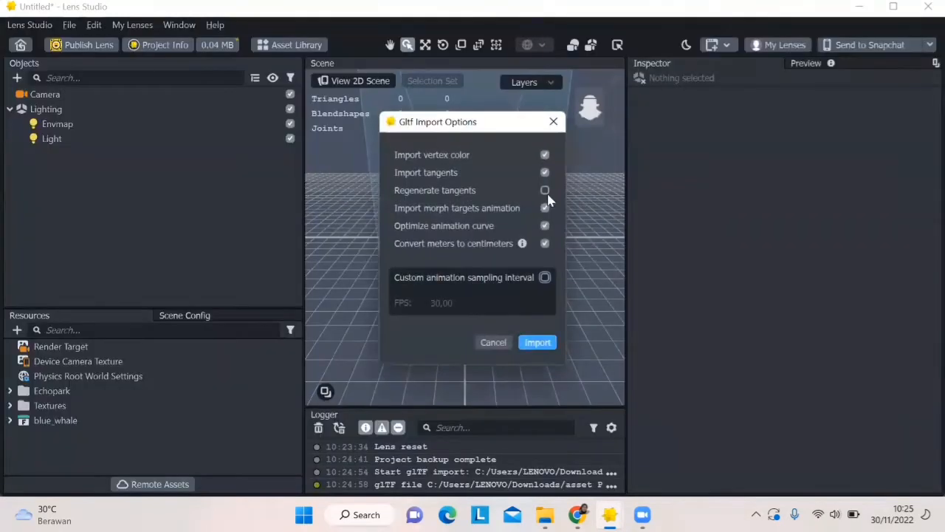
pyautogui.click(545, 190)
pyautogui.click(537, 343)
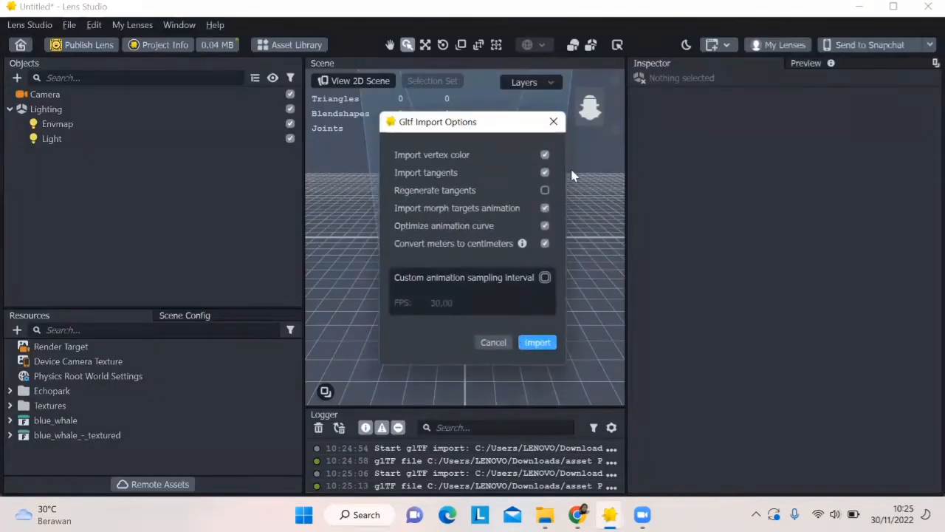
# Import the remaining glTF models, including tiger_animation and walrus, with the default import options.
pyautogui.click(540, 345)
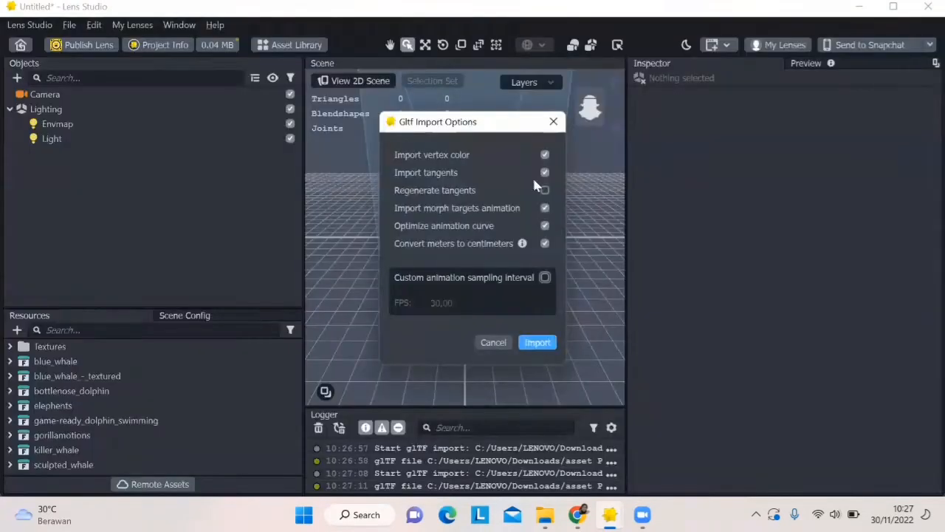
pyautogui.click(544, 342)
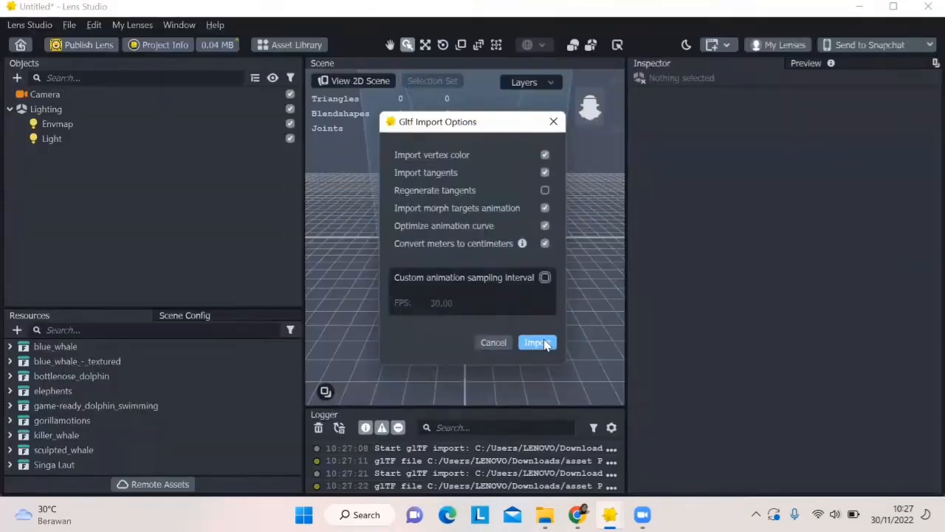
pyautogui.click(543, 342)
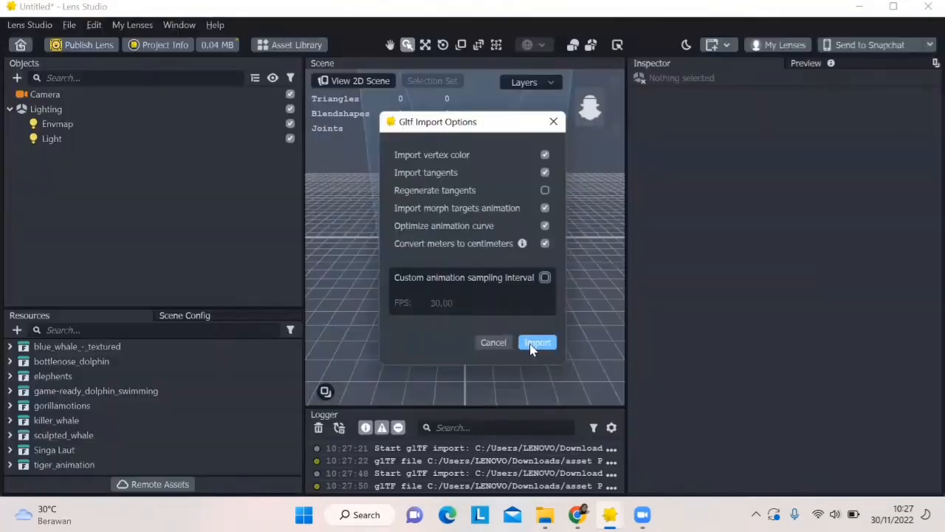
pyautogui.click(532, 344)
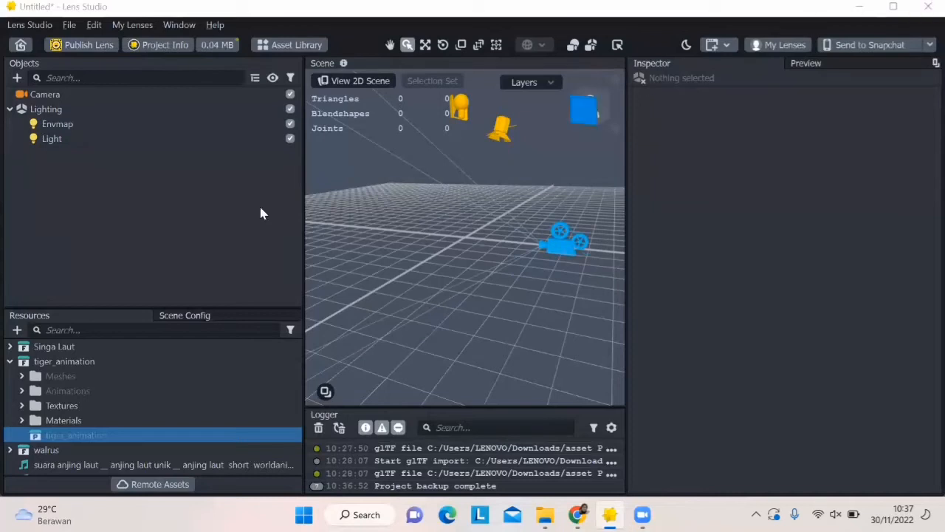
# Add an Image Tracking object that uses the MarkerHarimau image as its marker.
pyautogui.click(17, 78)
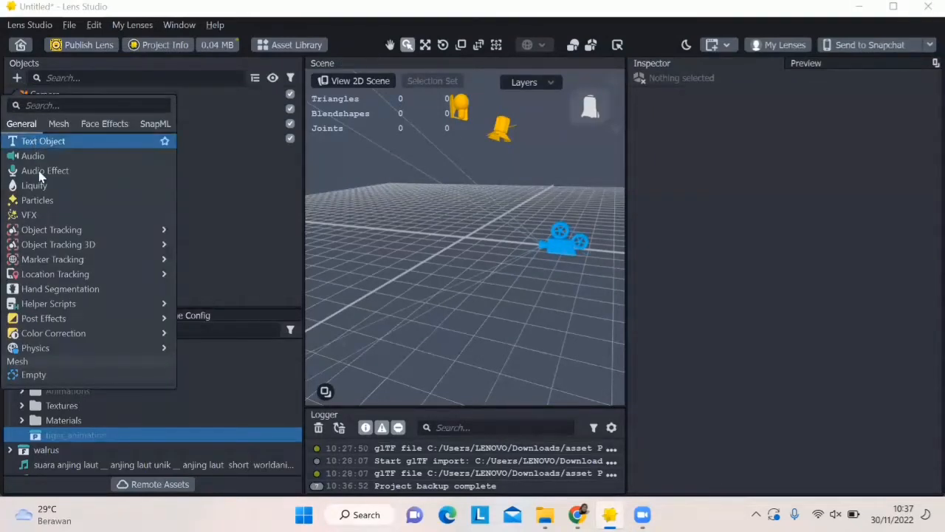
pyautogui.moveTo(65, 262)
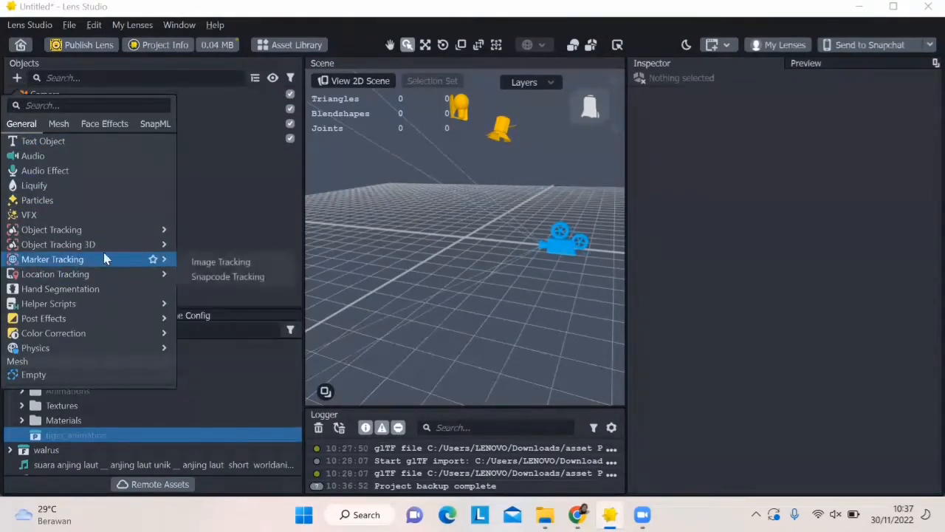
pyautogui.click(197, 262)
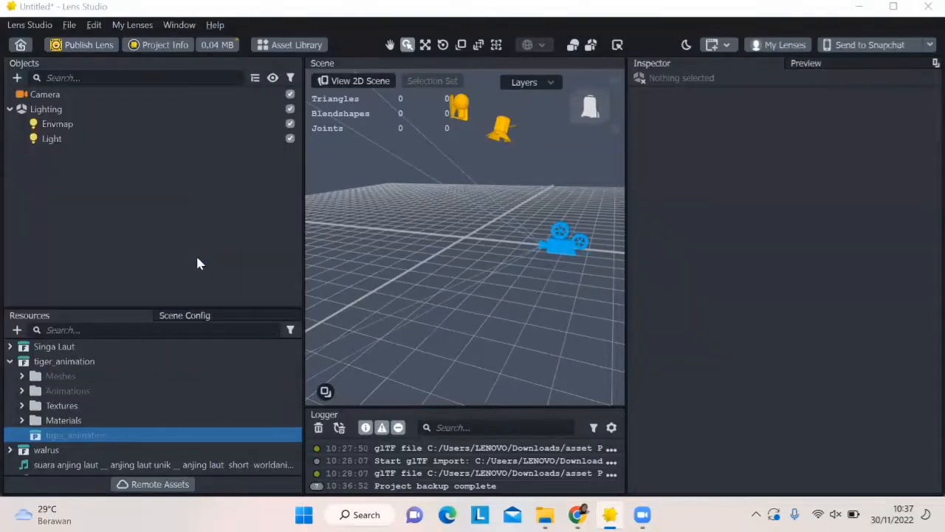
pyautogui.scroll(-1, 273, 214)
pyautogui.click(275, 188)
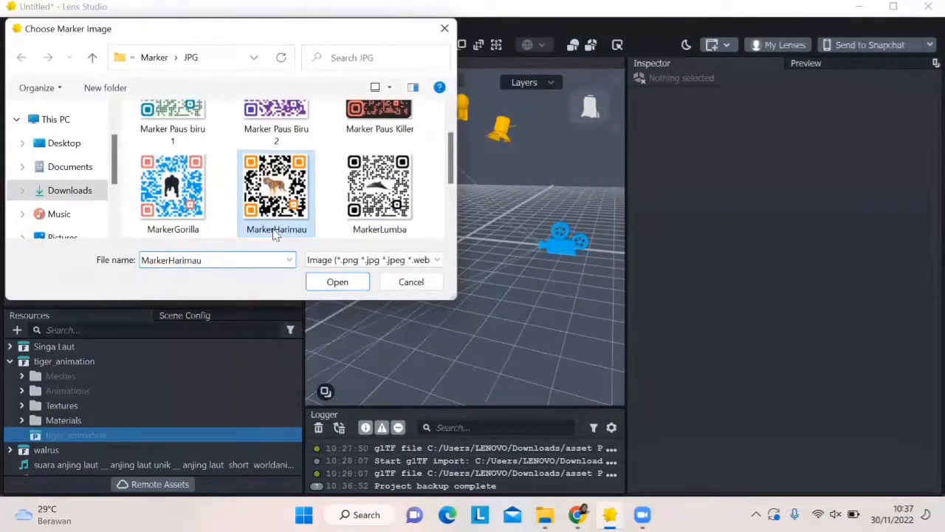
pyautogui.click(337, 282)
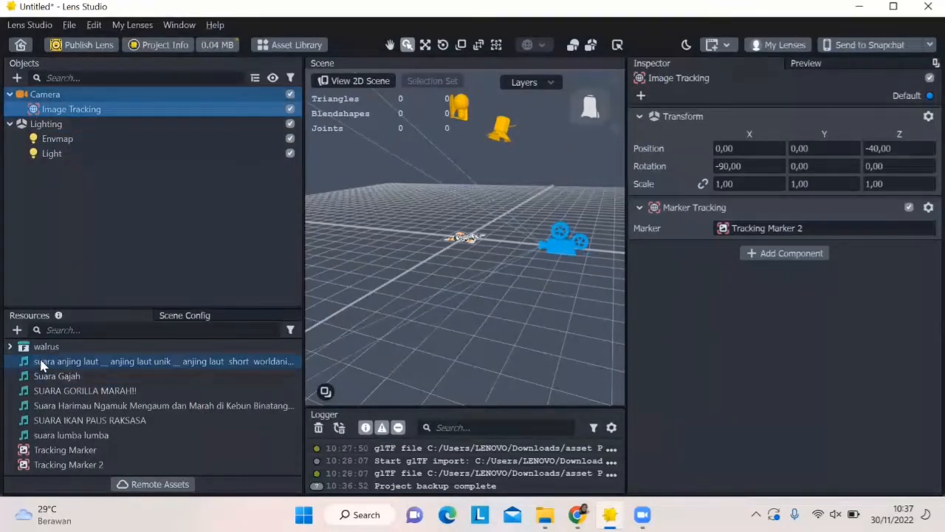
# Place the tiger_animation prefab as a child of the Image Tracking object.
pyautogui.scroll(2, 42, 364)
pyautogui.scroll(-2, 42, 364)
pyautogui.scroll(3, 45, 370)
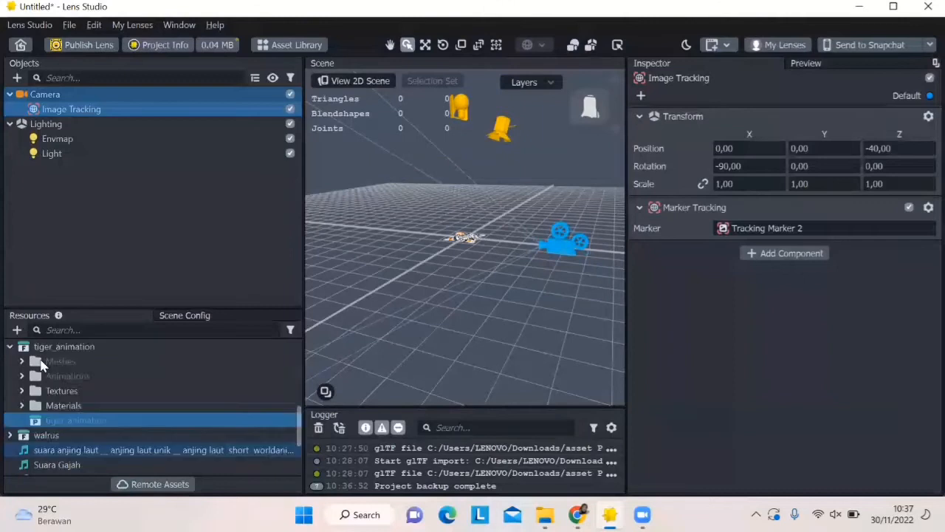
pyautogui.scroll(-3, 56, 395)
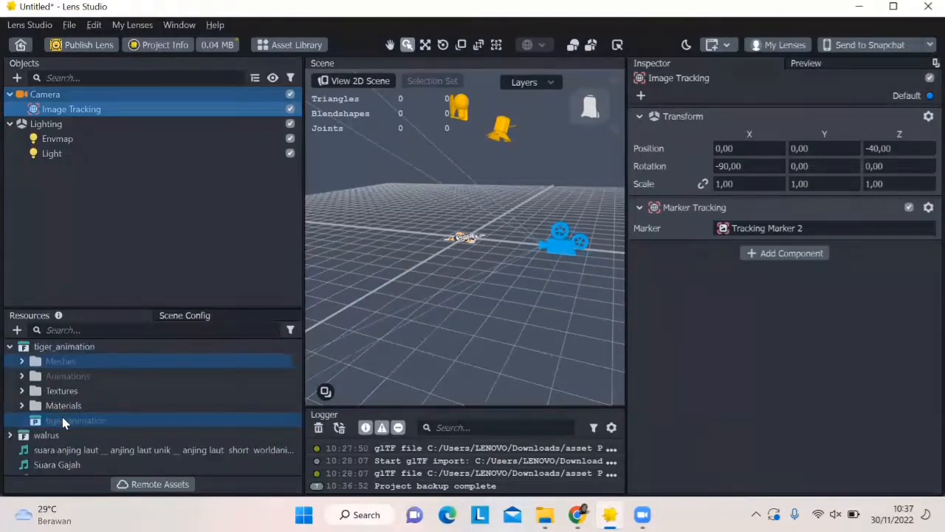
pyautogui.scroll(1, 62, 399)
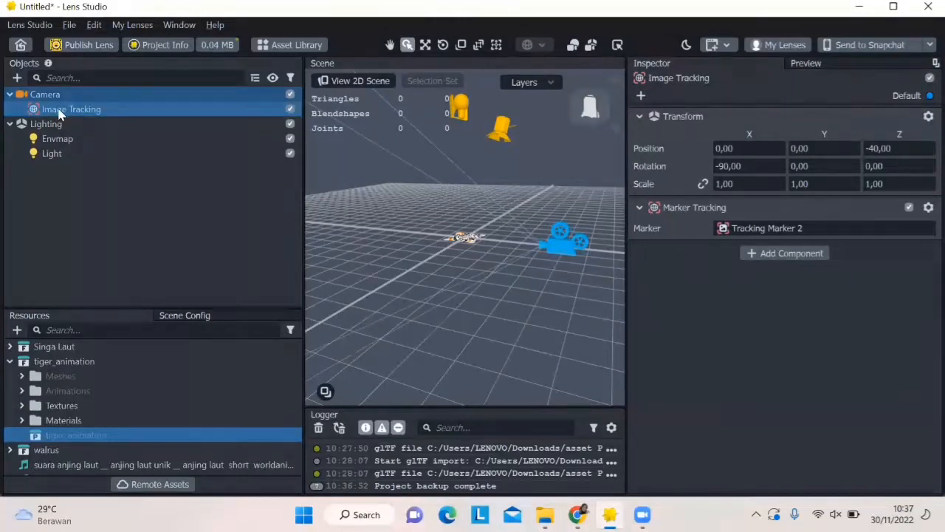
pyautogui.moveTo(58, 109); pyautogui.dragTo(58, 110)
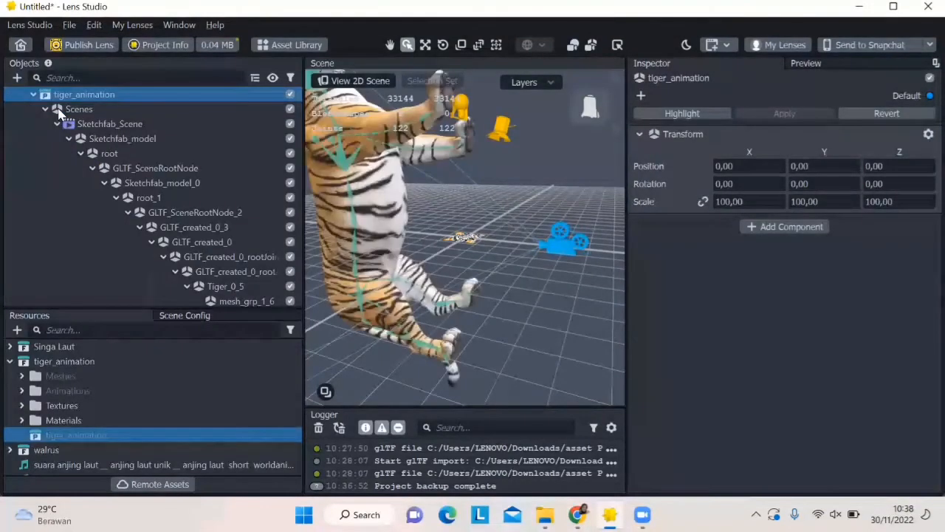
# Link the scale axes of tiger_animation and set its uniform scale to 5.
pyautogui.click(702, 203)
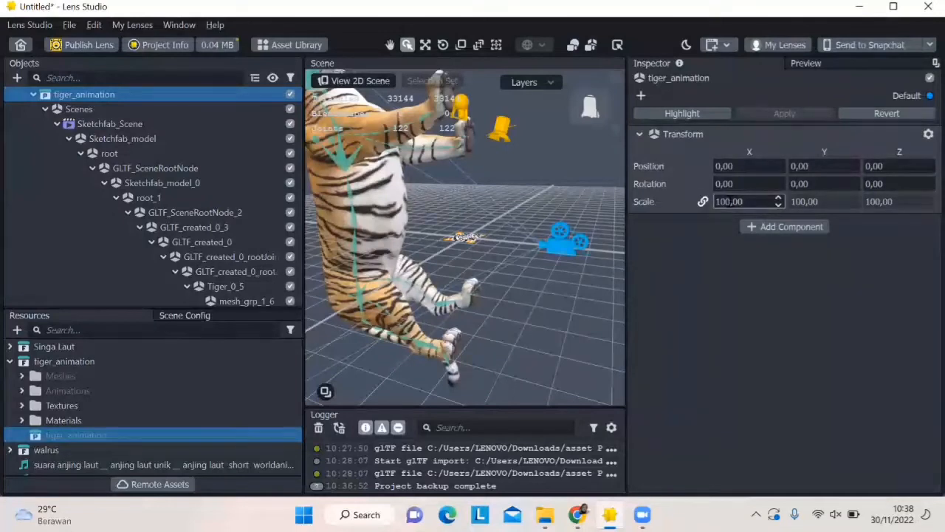
pyautogui.moveTo(724, 200); pyautogui.dragTo(721, 201)
pyautogui.write('05')
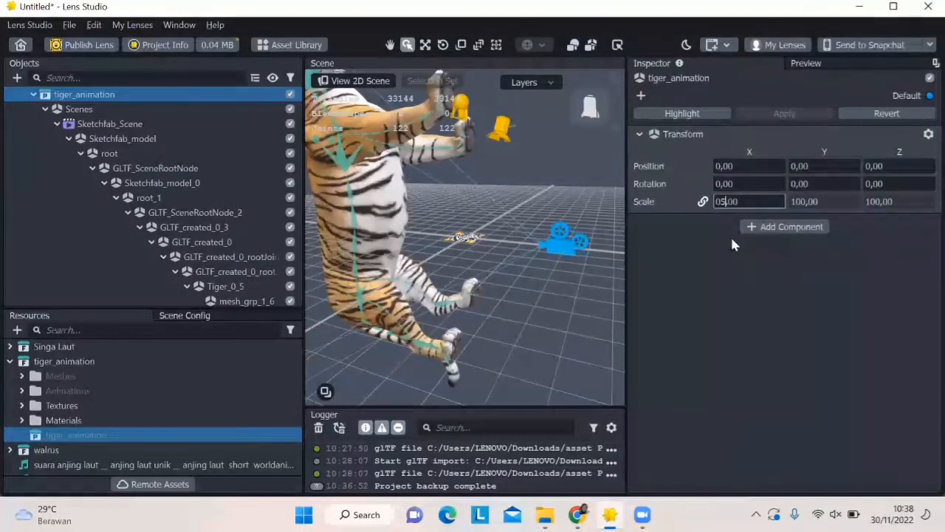
pyautogui.press('Return')
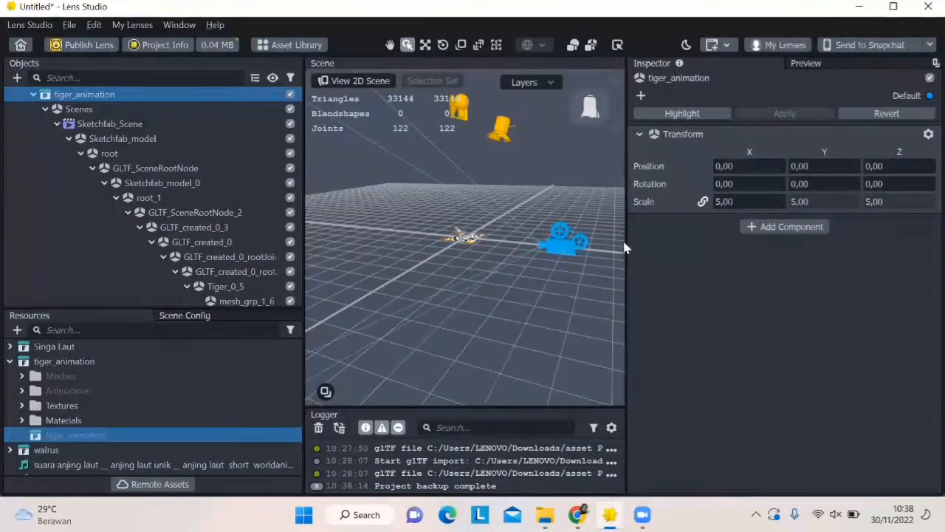
# Set the uniform scale of tiger_animation to 10.
pyautogui.scroll(10, 494, 268)
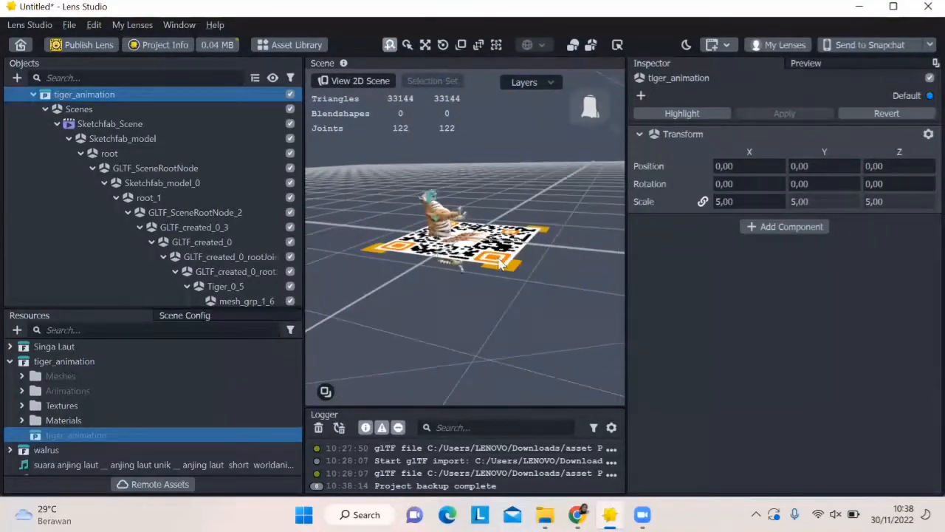
pyautogui.click(720, 202)
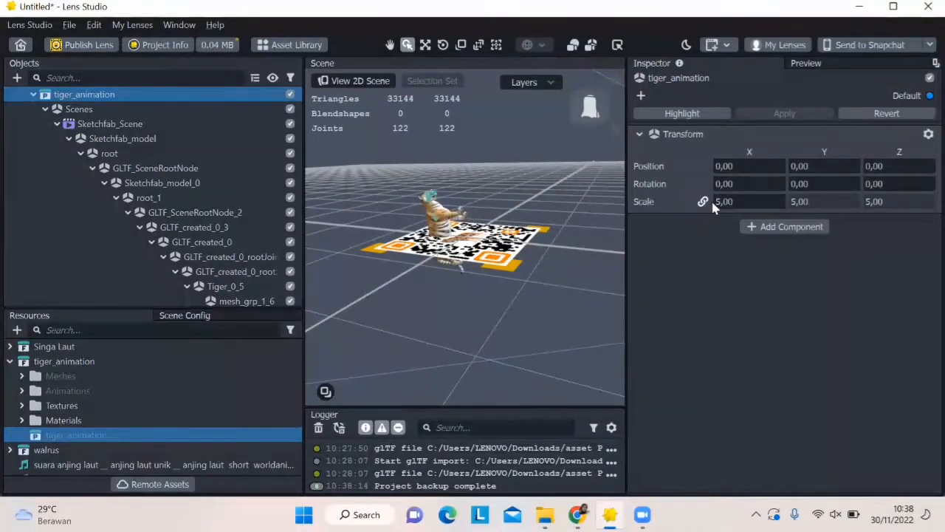
pyautogui.click(720, 201)
pyautogui.moveTo(720, 202); pyautogui.dragTo(714, 202)
pyautogui.write('10')
pyautogui.press('Return')
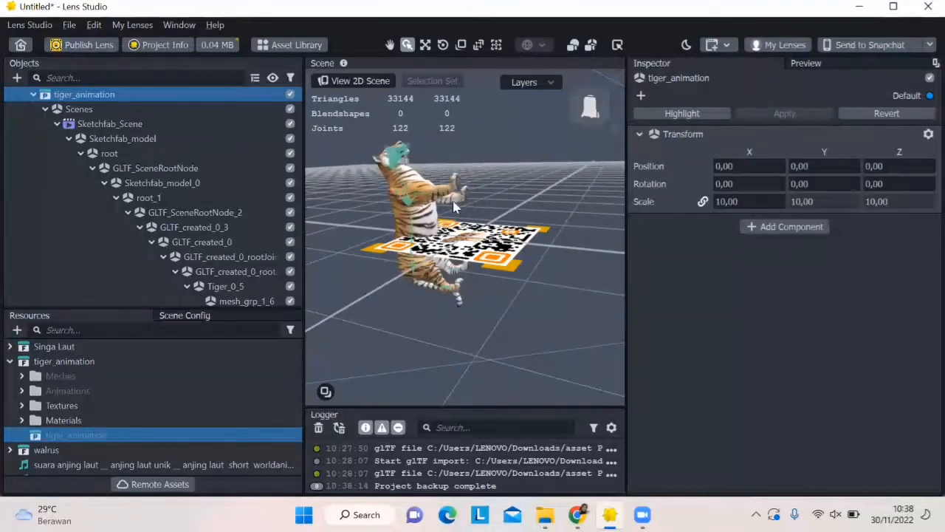
# Raise the tiger_animation object above the marker with the Move tool, to a Z position of about 6.56.
pyautogui.doubleClick(126, 94)
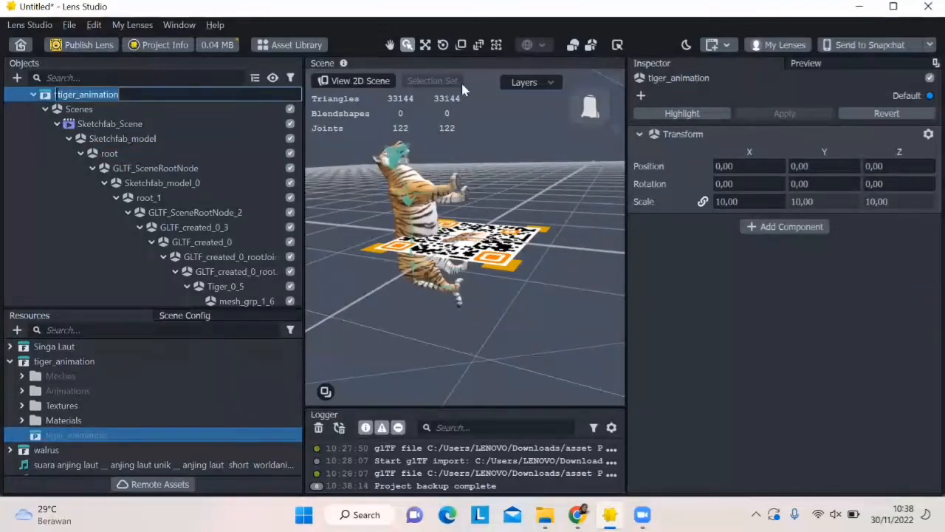
pyautogui.click(425, 45)
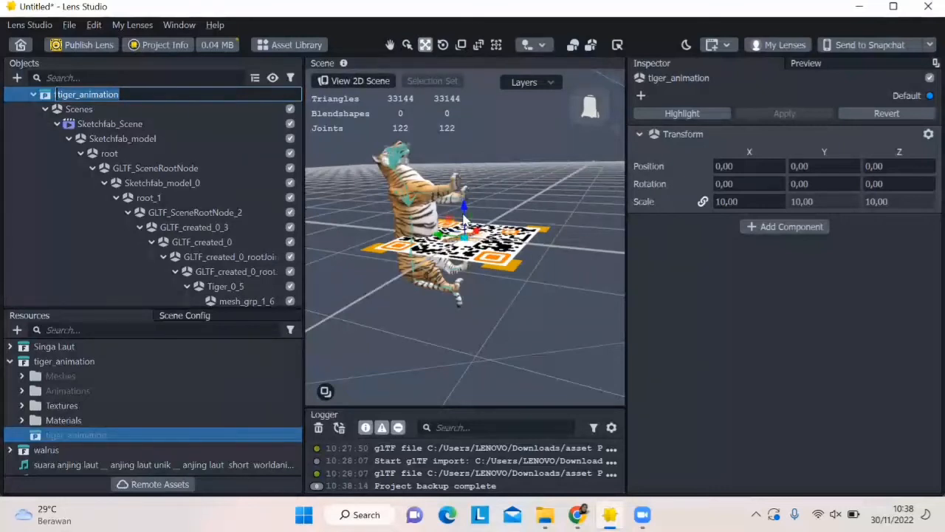
pyautogui.click(466, 203)
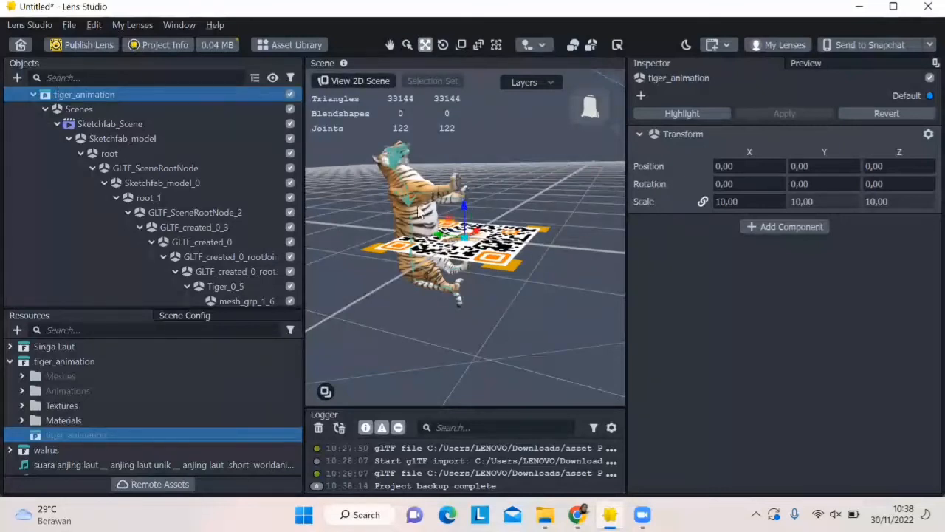
pyautogui.scroll(1, 92, 158)
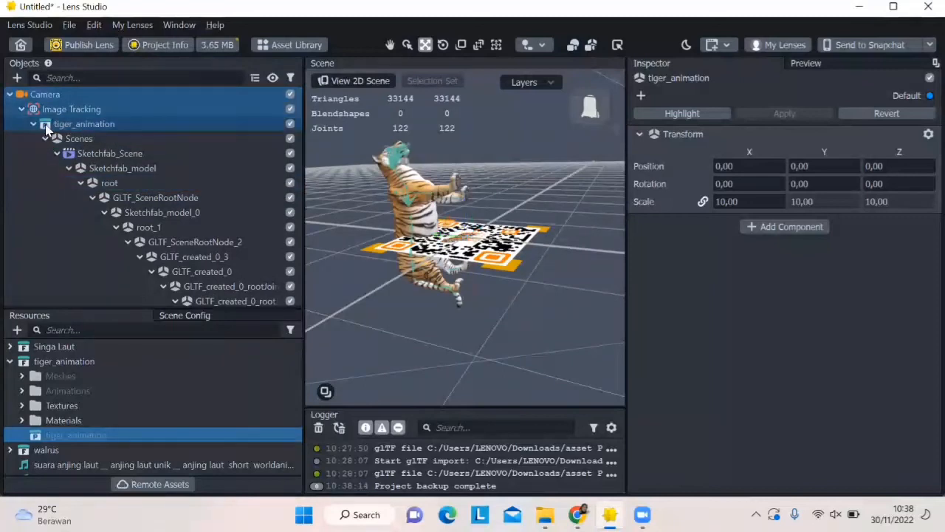
pyautogui.click(46, 127)
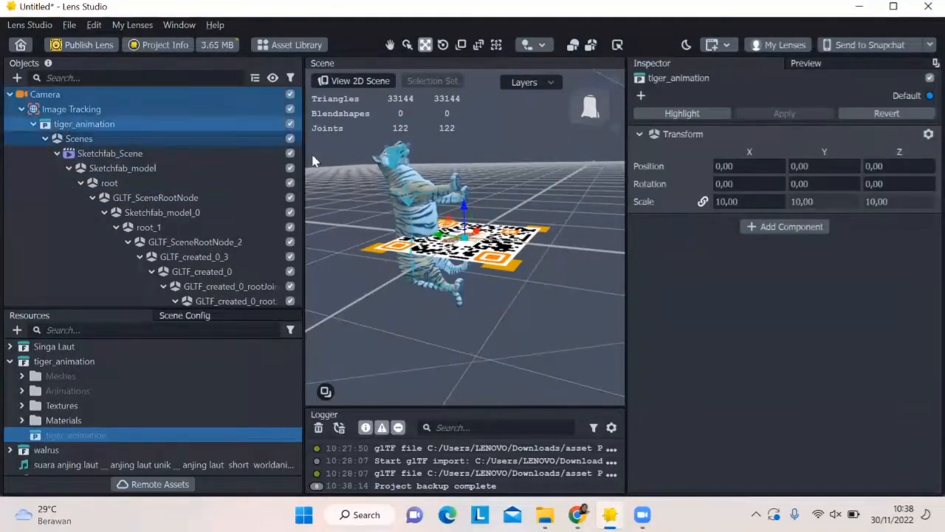
pyautogui.moveTo(468, 205)
pyautogui.mouseDown()
pyautogui.moveTo(473, 140)
pyautogui.moveTo(467, 164)
pyautogui.mouseUp()
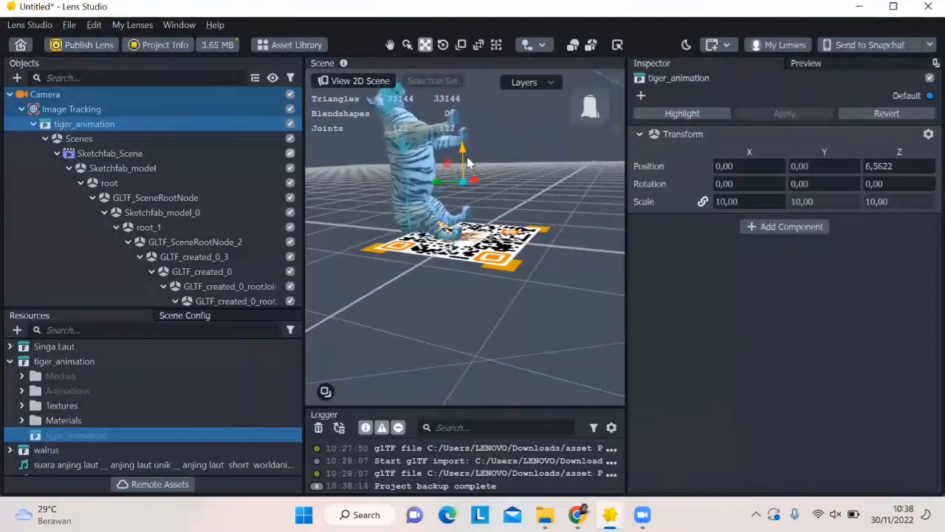
# Set the tiger's X rotation to 90 and lower it to stand on the marker, at a Z position of about -0.01.
pyautogui.click(723, 184)
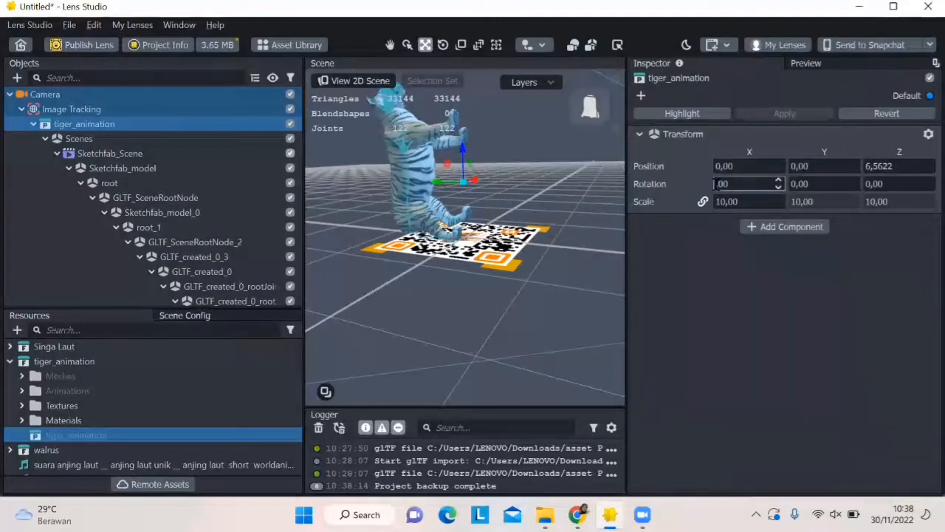
pyautogui.click(715, 238)
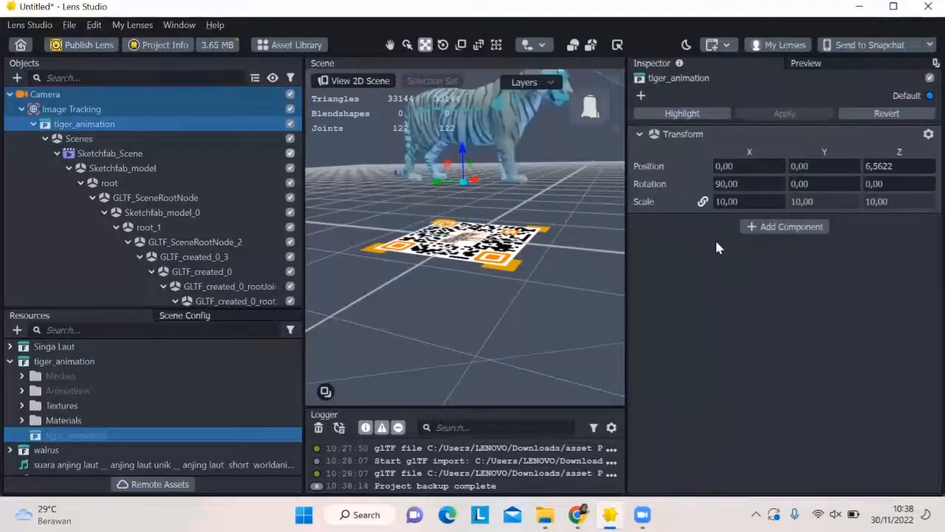
pyautogui.moveTo(462, 164); pyautogui.dragTo(464, 230)
pyautogui.click(596, 108)
pyautogui.moveTo(604, 112); pyautogui.dragTo(567, 114)
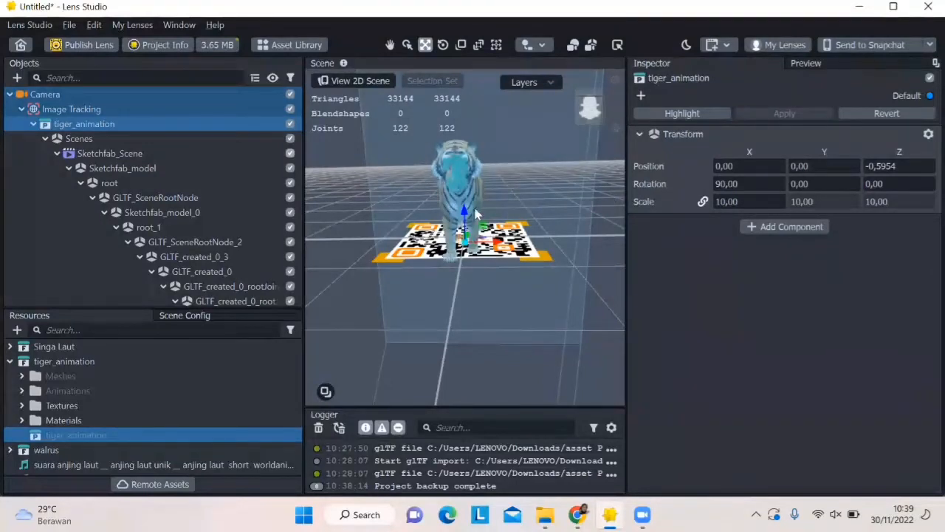
pyautogui.moveTo(463, 216); pyautogui.dragTo(465, 210)
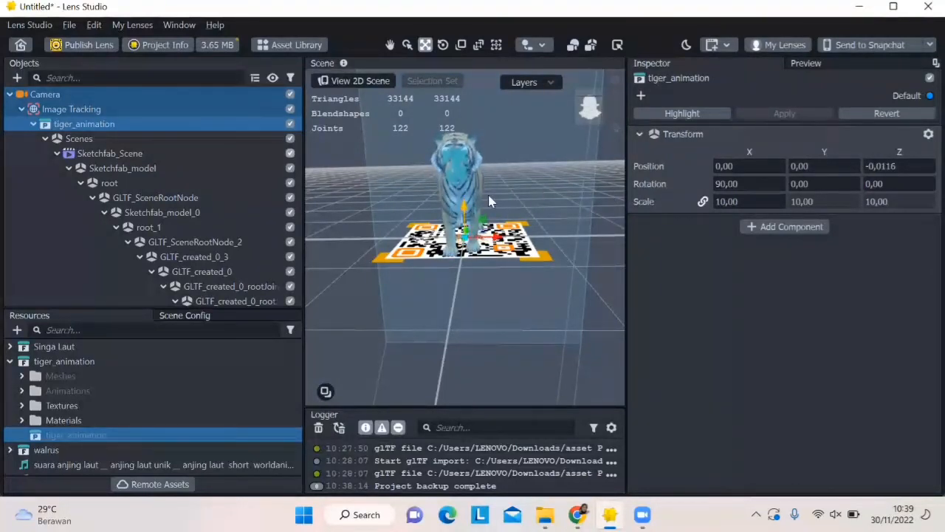
pyautogui.click(559, 190)
# Add a second Camera object to the scene.
pyautogui.click(18, 79)
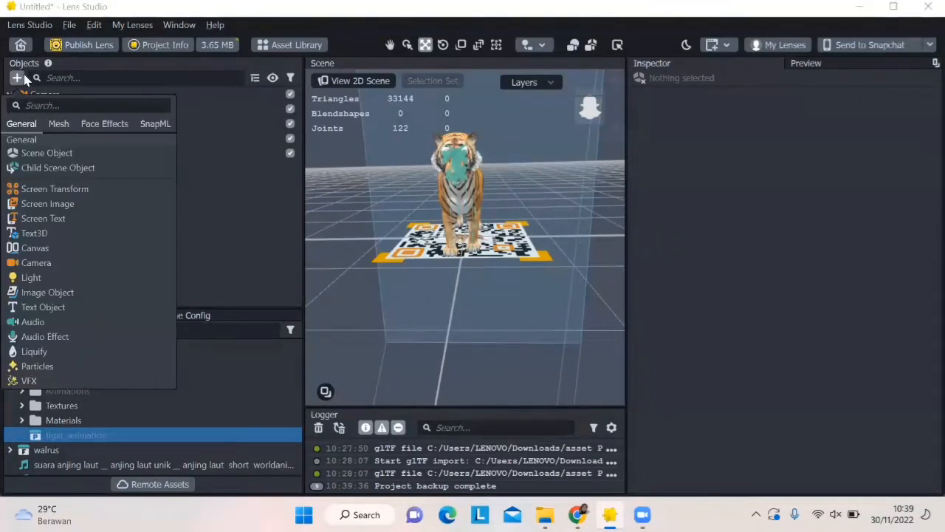
pyautogui.click(65, 261)
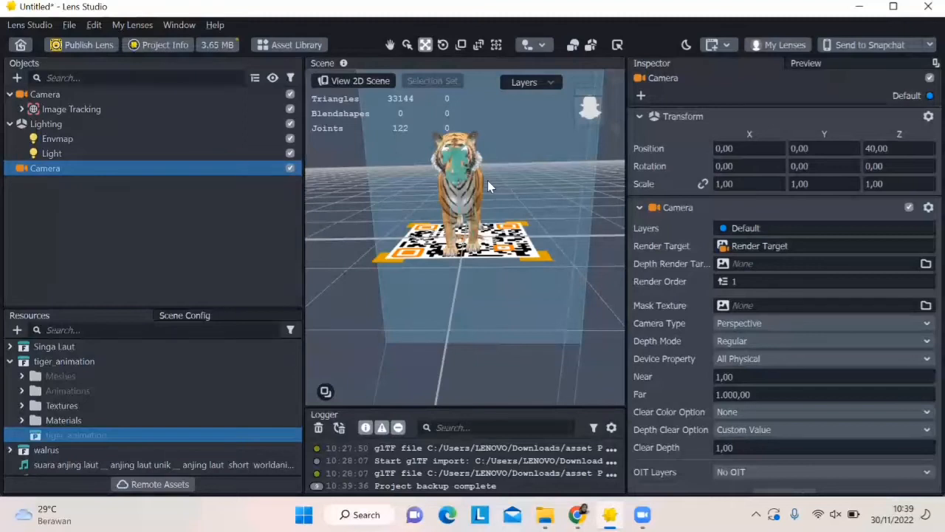
# Add an Image Tracking object under the second Camera, using MarkerLumba as its marker image.
pyautogui.click(17, 78)
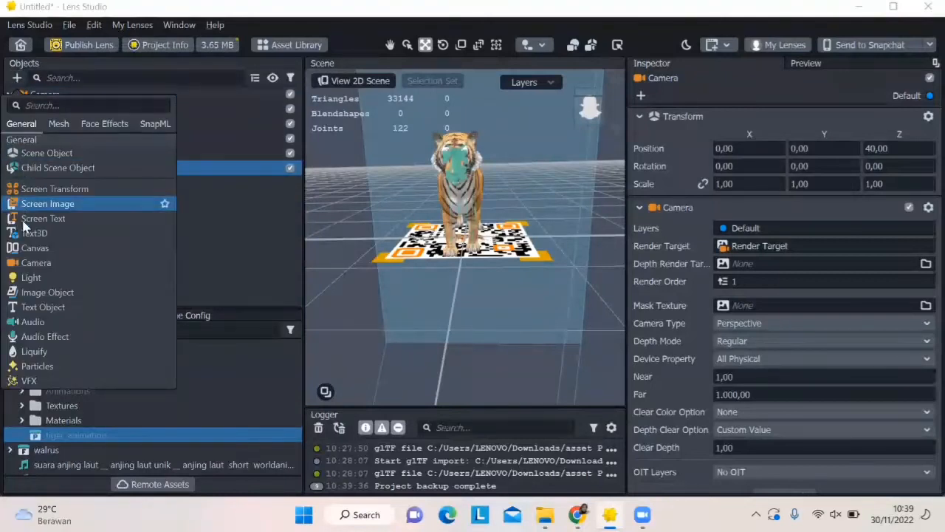
pyautogui.scroll(-1, 50, 279)
pyautogui.scroll(-2, 51, 280)
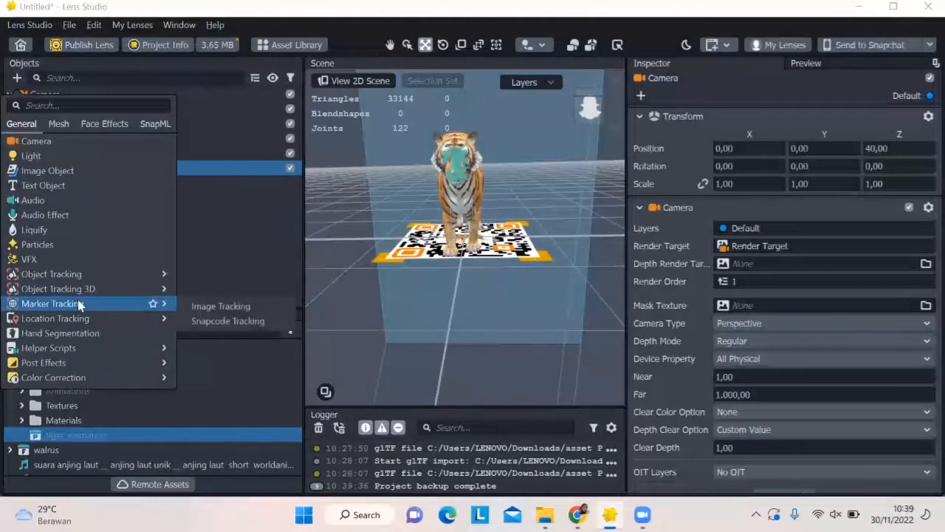
pyautogui.click(208, 313)
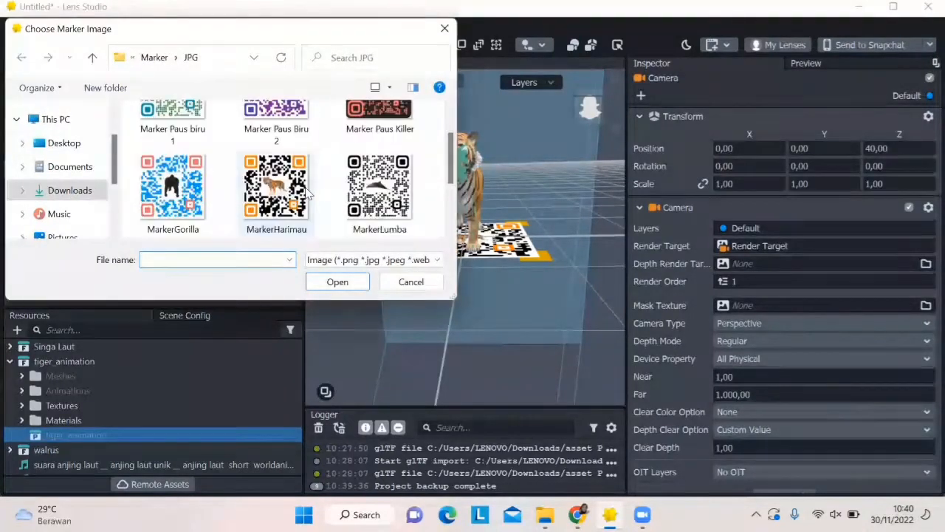
pyautogui.scroll(-1, 308, 192)
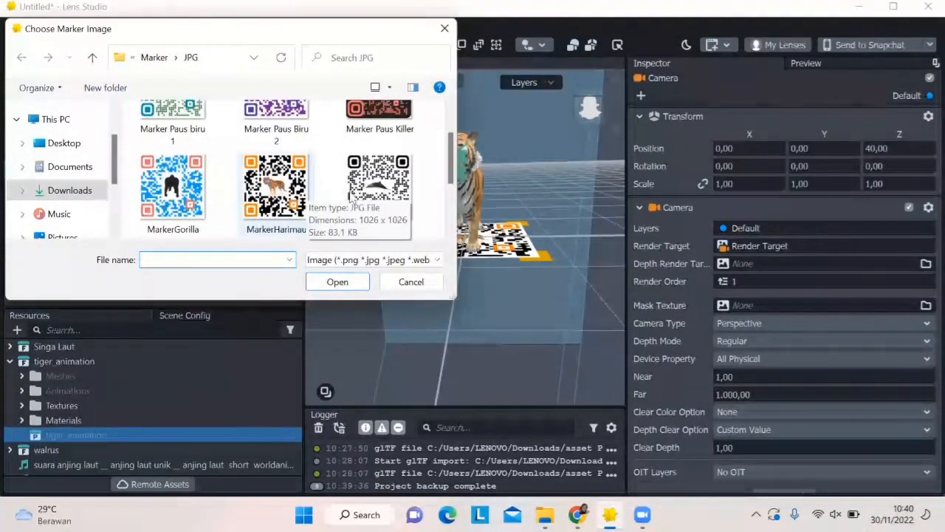
pyautogui.click(377, 192)
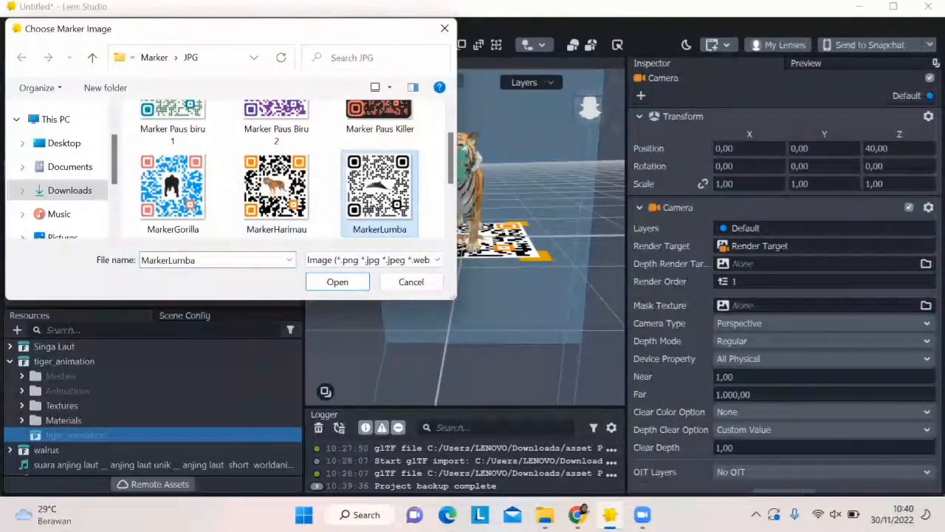
pyautogui.click(327, 283)
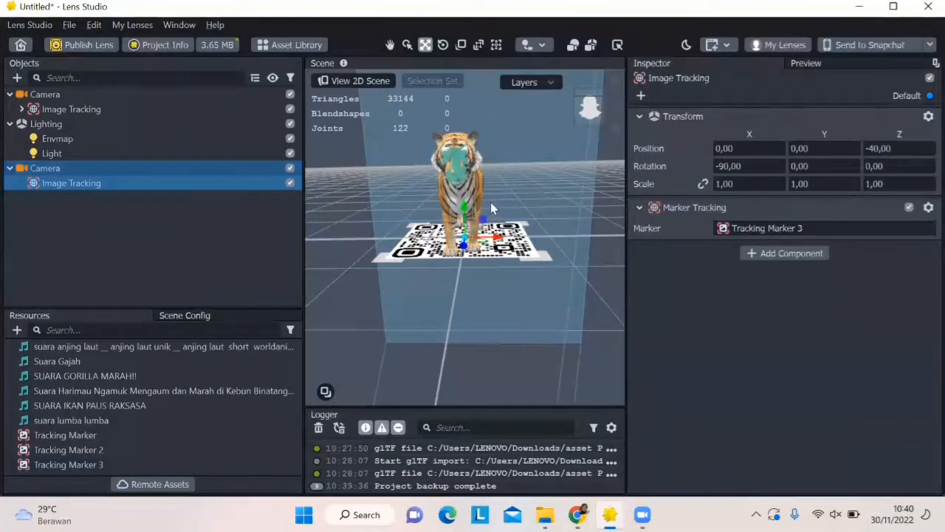
# Move the second Camera along X so its marker sits beside the tiger's, at an X position of about 23.46.
pyautogui.scroll(-5, 508, 203)
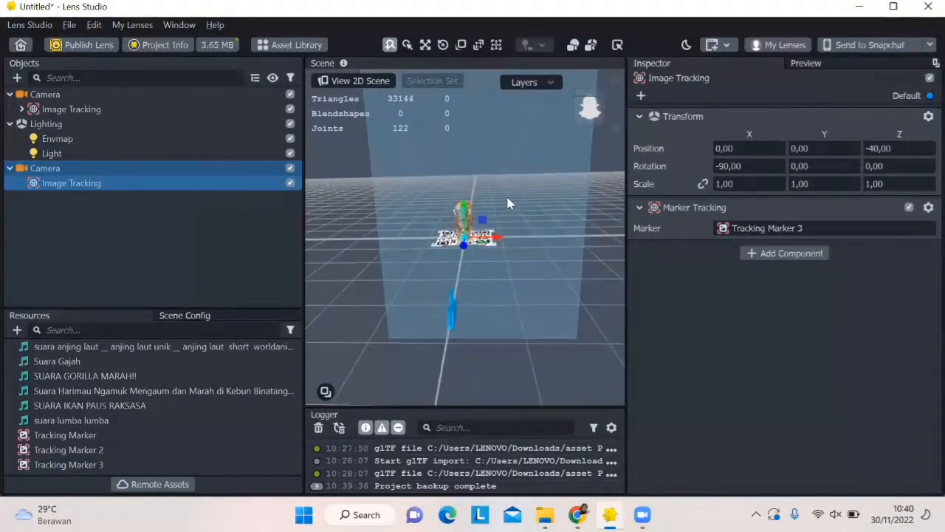
pyautogui.click(451, 312)
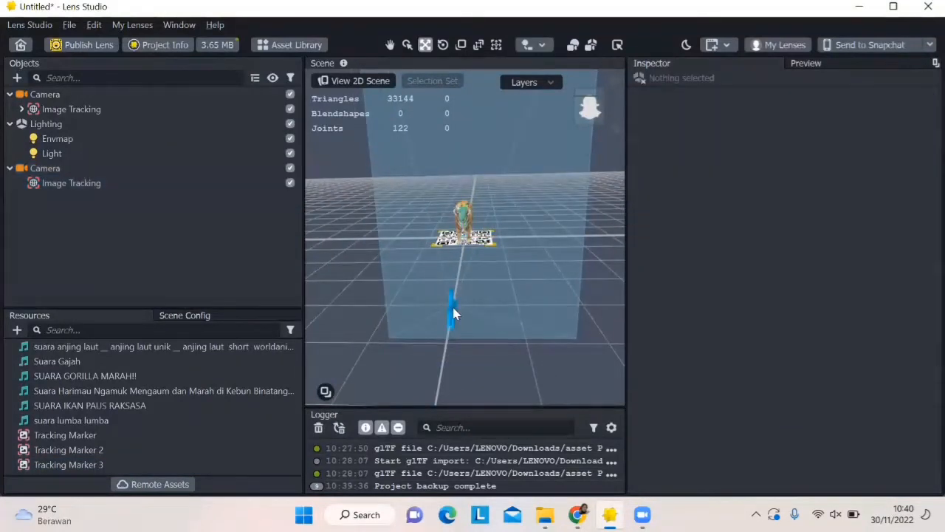
pyautogui.click(452, 310)
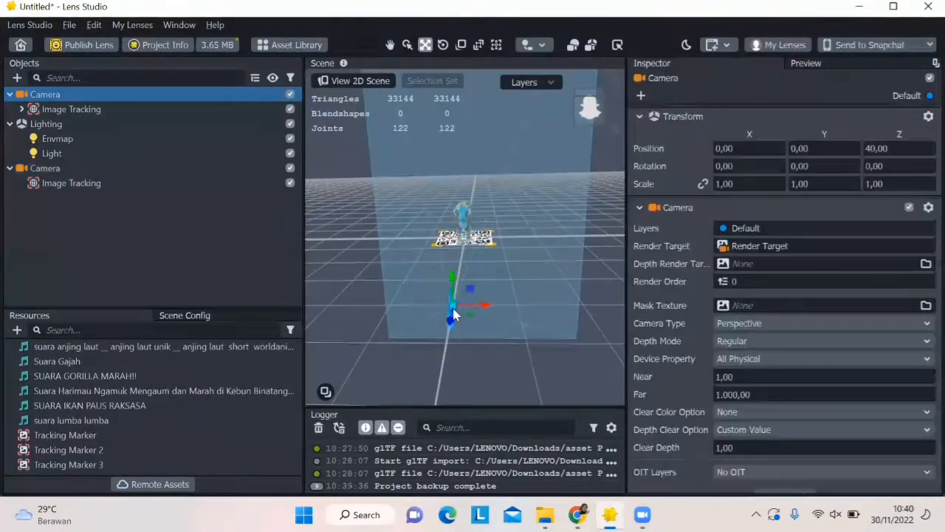
pyautogui.click(63, 172)
pyautogui.moveTo(475, 304); pyautogui.dragTo(636, 334)
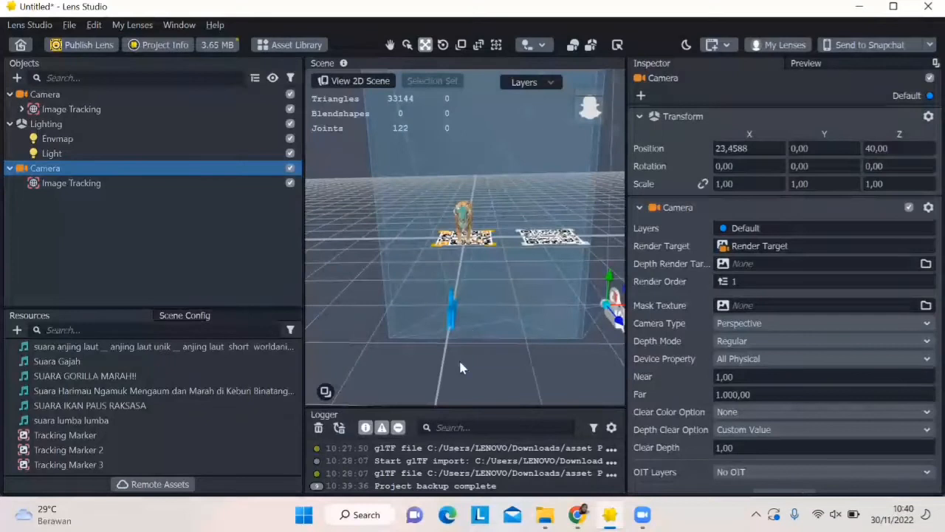
# Shift the second Camera slightly farther from the tiger's camera, to an X position of about 26.68.
pyautogui.moveTo(587, 115)
pyautogui.mouseDown()
pyautogui.moveTo(563, 121)
pyautogui.moveTo(584, 119)
pyautogui.mouseUp()
pyautogui.click(583, 118)
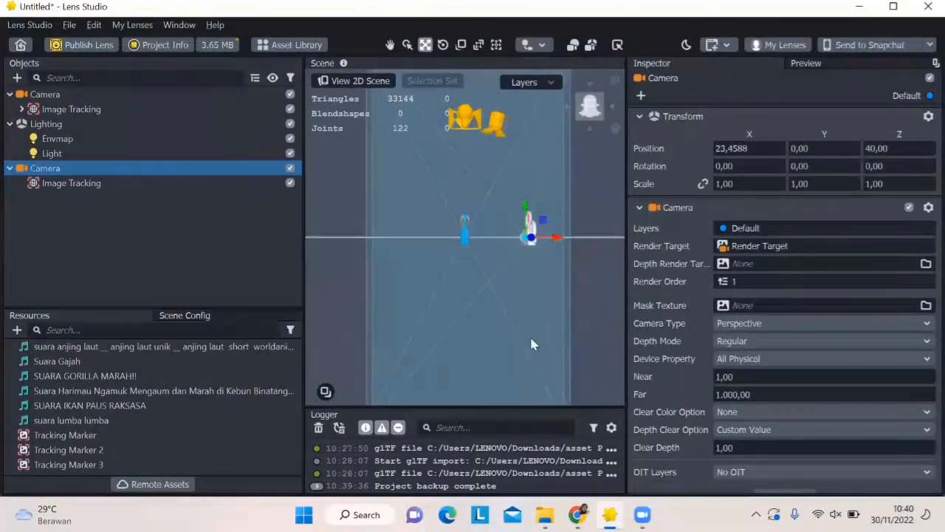
pyautogui.scroll(5, 510, 241)
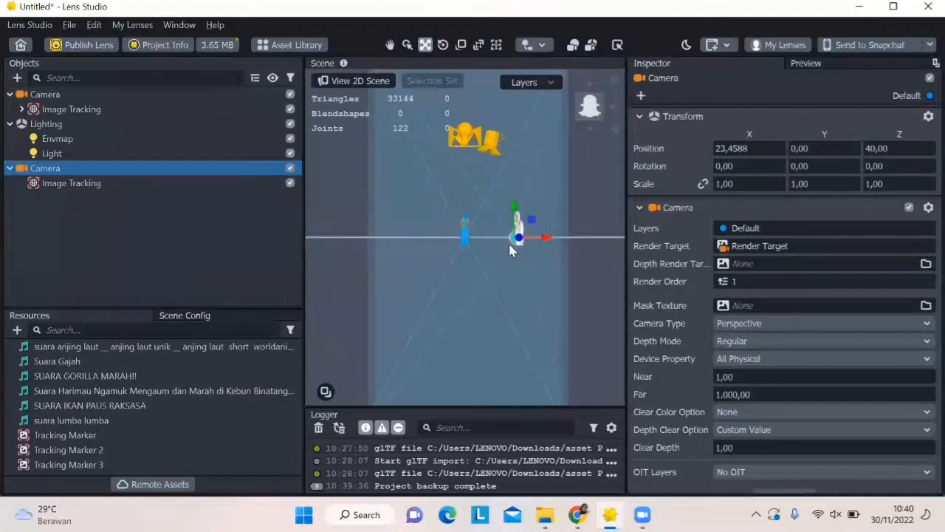
pyautogui.moveTo(590, 110)
pyautogui.mouseDown()
pyautogui.moveTo(588, 128)
pyautogui.moveTo(587, 118)
pyautogui.mouseUp()
pyautogui.press('w')
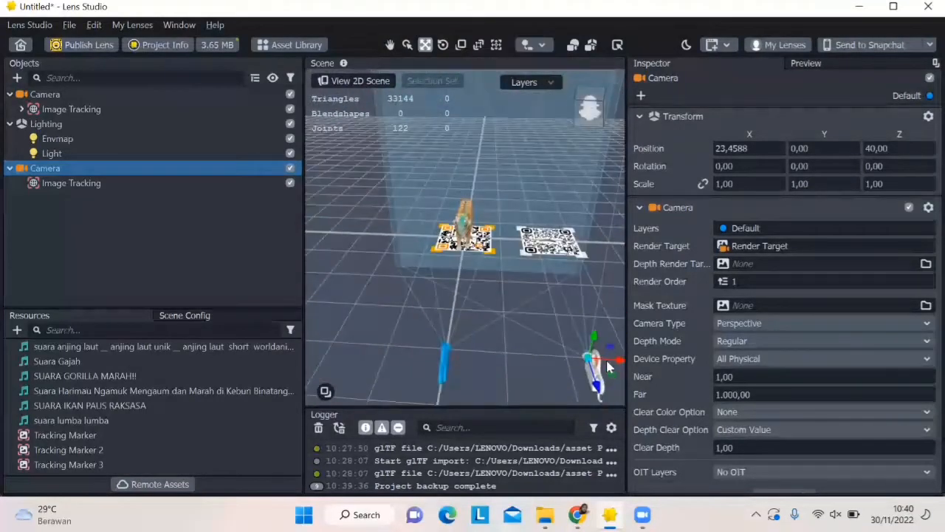
pyautogui.moveTo(607, 362); pyautogui.dragTo(626, 362)
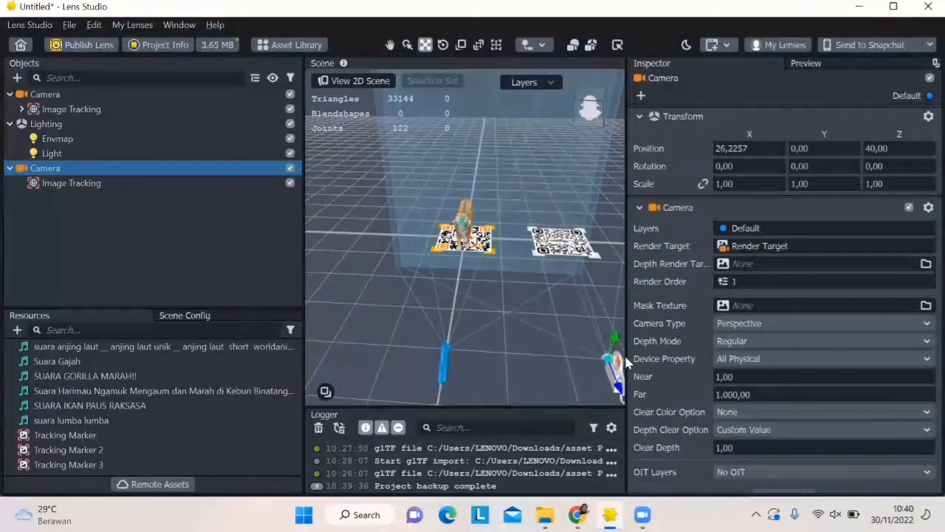
pyautogui.moveTo(588, 120)
pyautogui.mouseDown()
pyautogui.moveTo(553, 108)
pyautogui.moveTo(584, 114)
pyautogui.mouseUp()
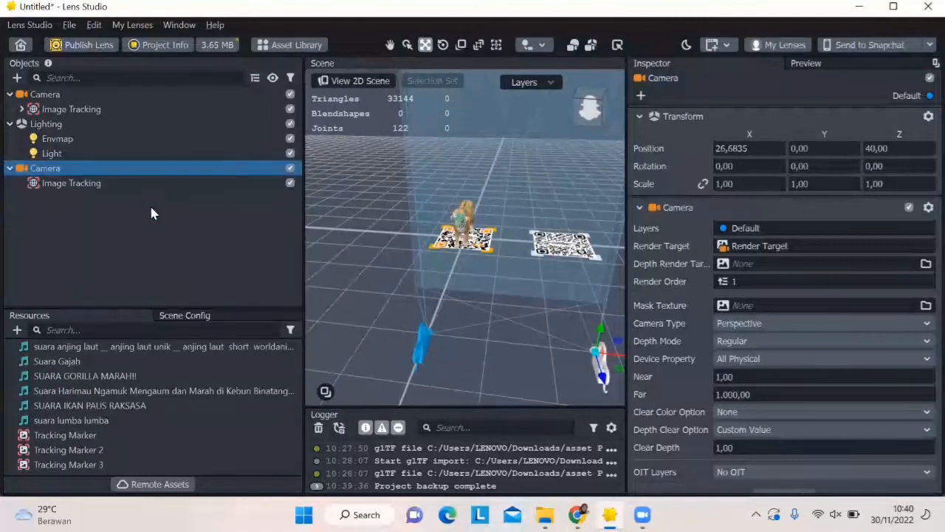
# Place the game-ready_dolphin_swimming prefab under the second Camera's Image Tracking object.
pyautogui.click(163, 184)
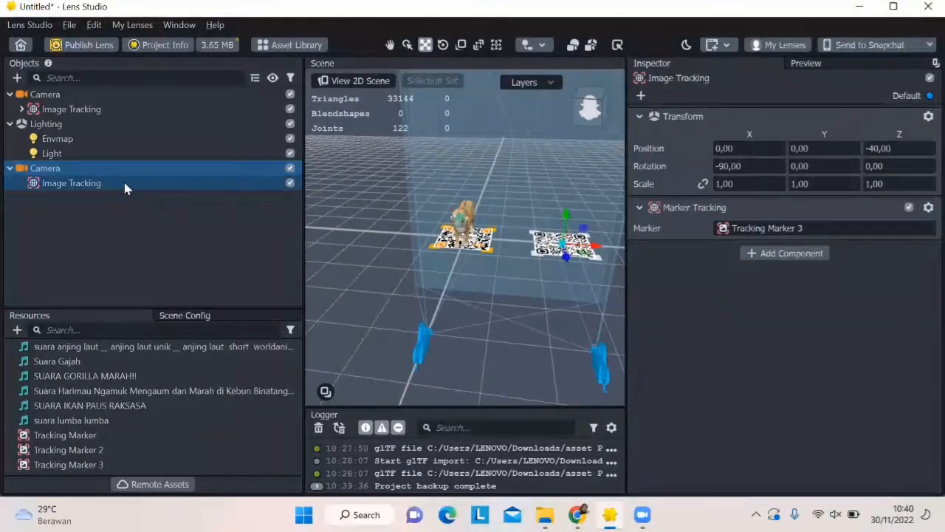
pyautogui.scroll(4, 94, 391)
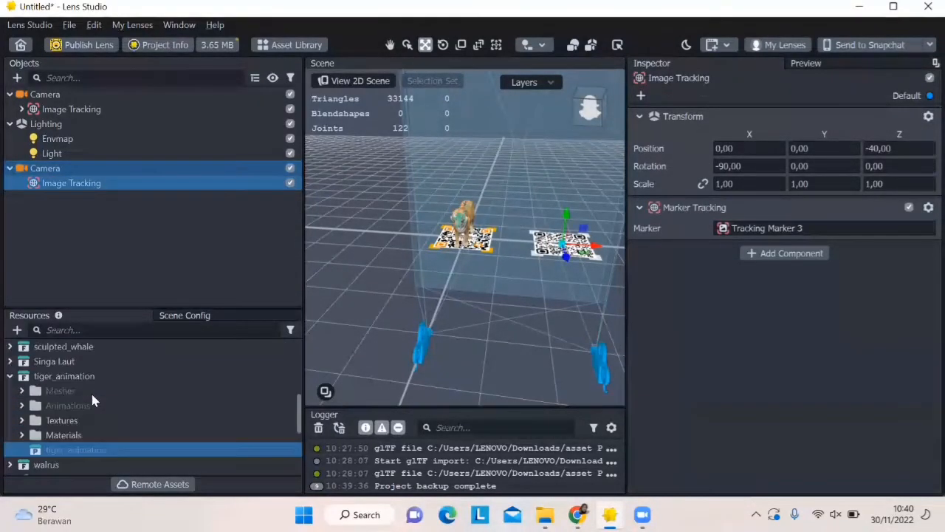
pyautogui.click(55, 420)
pyautogui.click(9, 420)
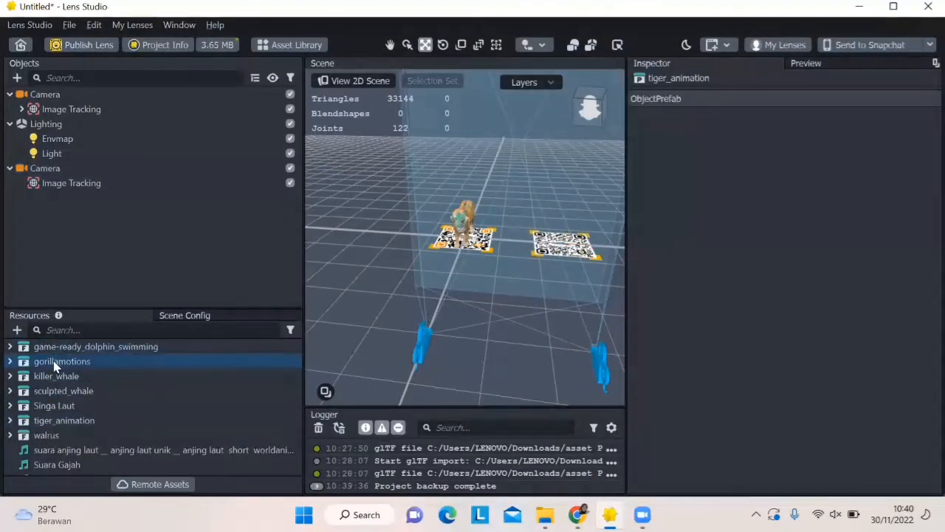
pyautogui.scroll(5, 52, 384)
pyautogui.keyDown('ctrl'); pyautogui.click(55, 405); pyautogui.keyUp('ctrl')
pyautogui.scroll(-1, 56, 406)
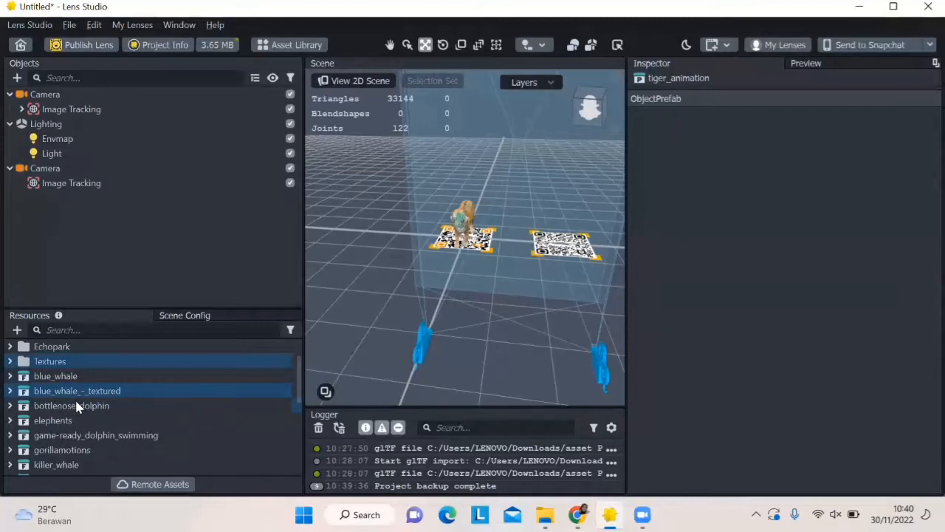
pyautogui.click(10, 436)
pyautogui.scroll(-1, 57, 438)
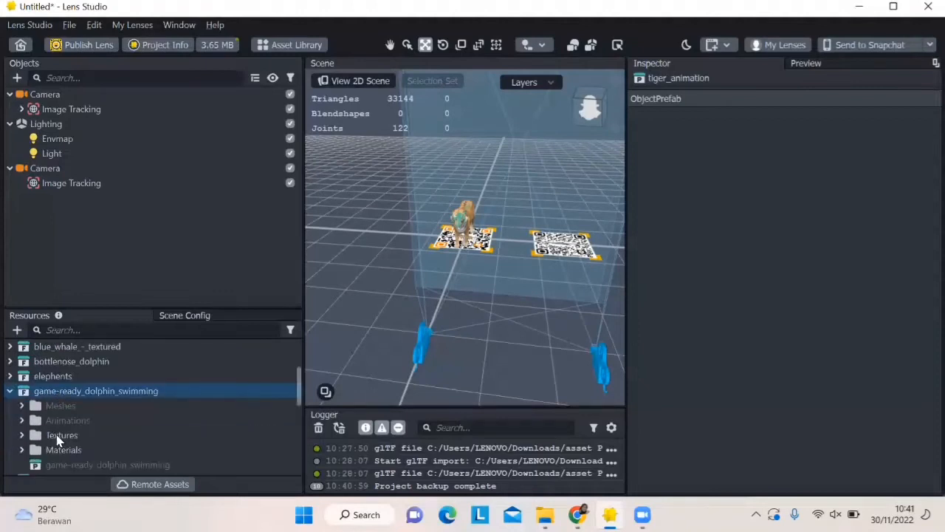
pyautogui.moveTo(64, 464); pyautogui.dragTo(81, 186)
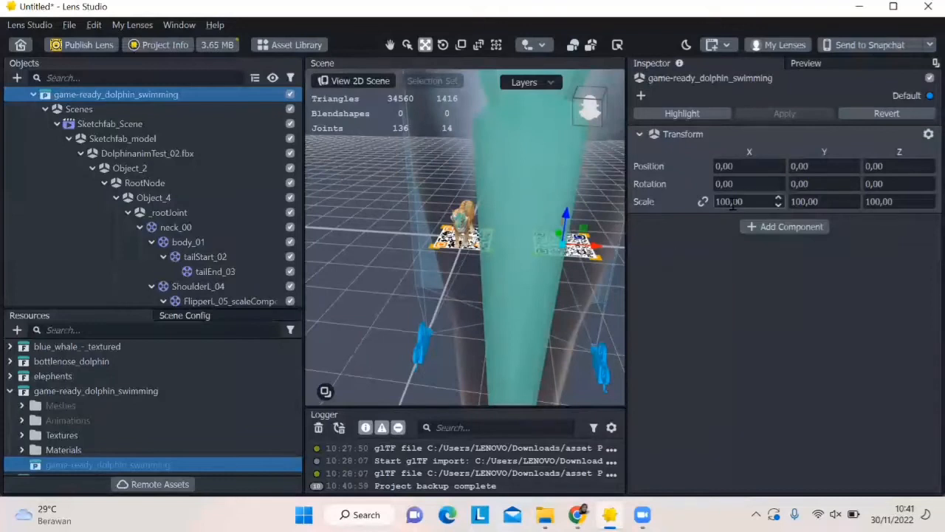
# Link the dolphin's scale axes and set its uniform scale to 10.
pyautogui.moveTo(731, 201); pyautogui.dragTo(720, 201)
pyautogui.click(703, 200)
pyautogui.moveTo(730, 201); pyautogui.dragTo(718, 200)
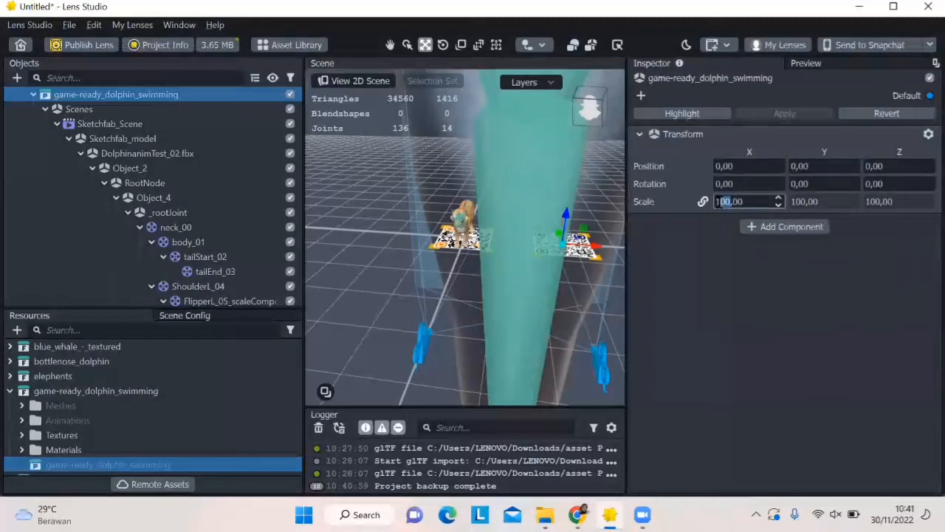
pyautogui.write('0')
pyautogui.press('Return')
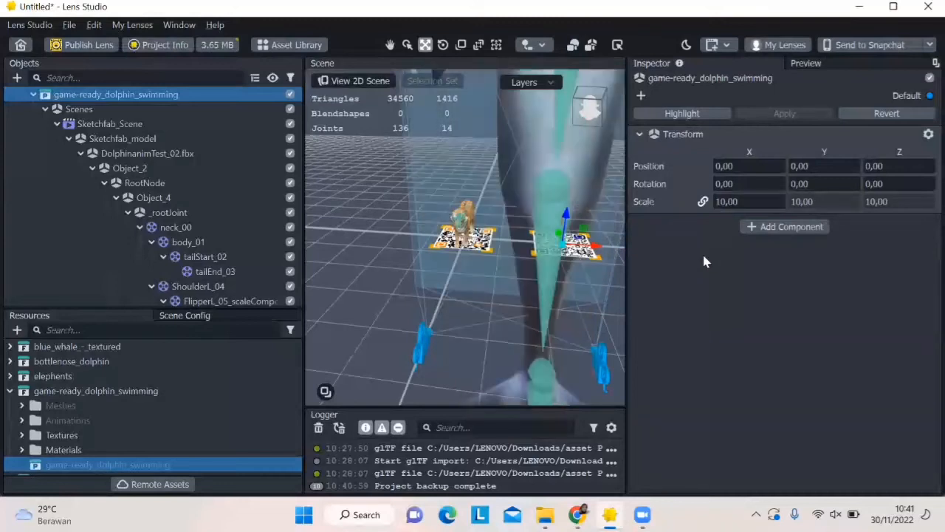
# Reduce the dolphin's uniform scale to 6, and further to 3.
pyautogui.click(726, 201)
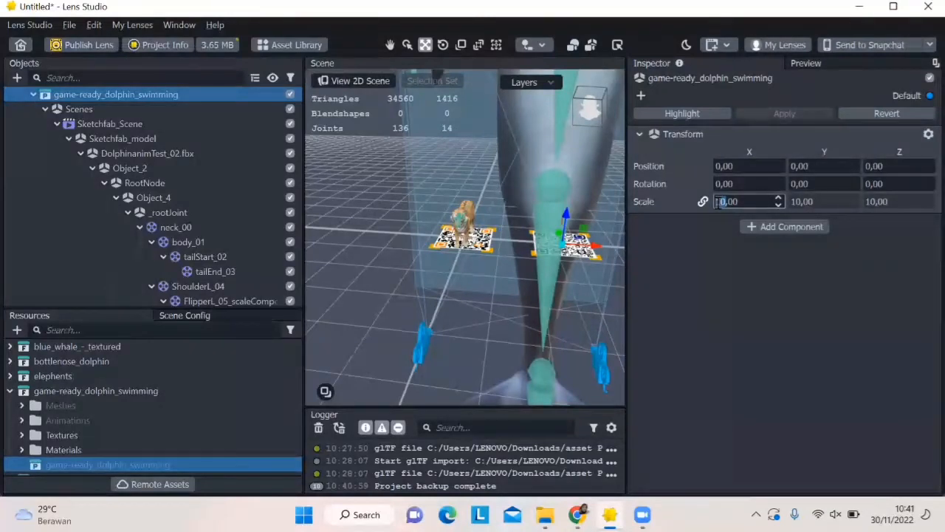
pyautogui.write('6')
pyautogui.press('Return')
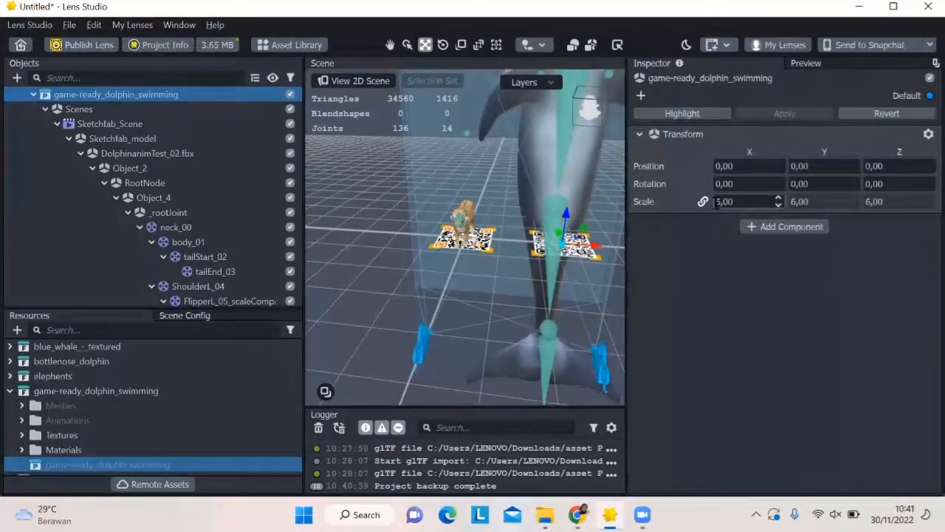
pyautogui.click(718, 202)
pyautogui.write('3')
pyautogui.press('Return')
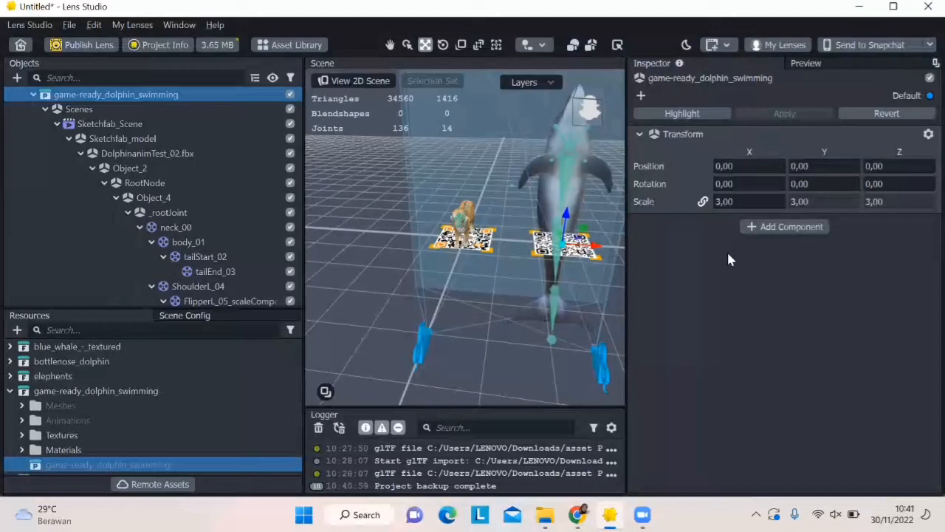
# Set the dolphin's uniform scale to 2.
pyautogui.click(719, 201)
pyautogui.click(718, 202)
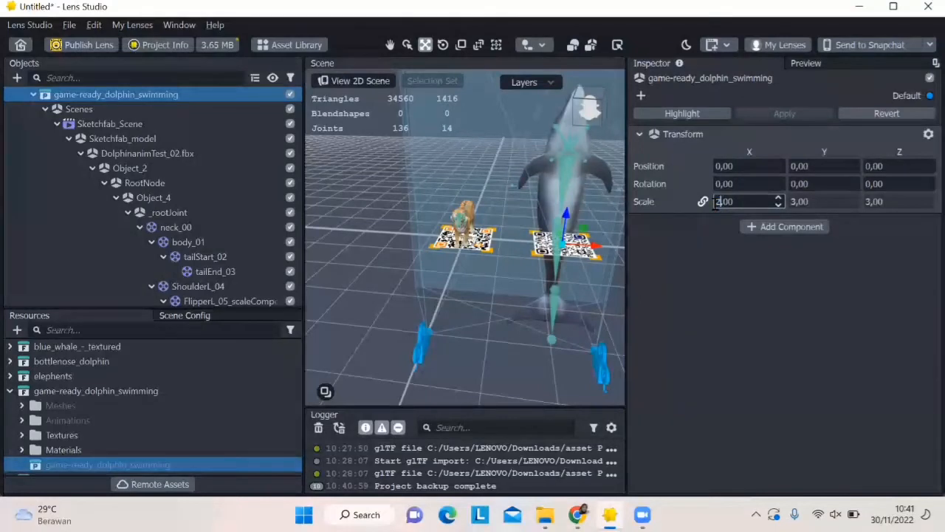
pyautogui.click(725, 270)
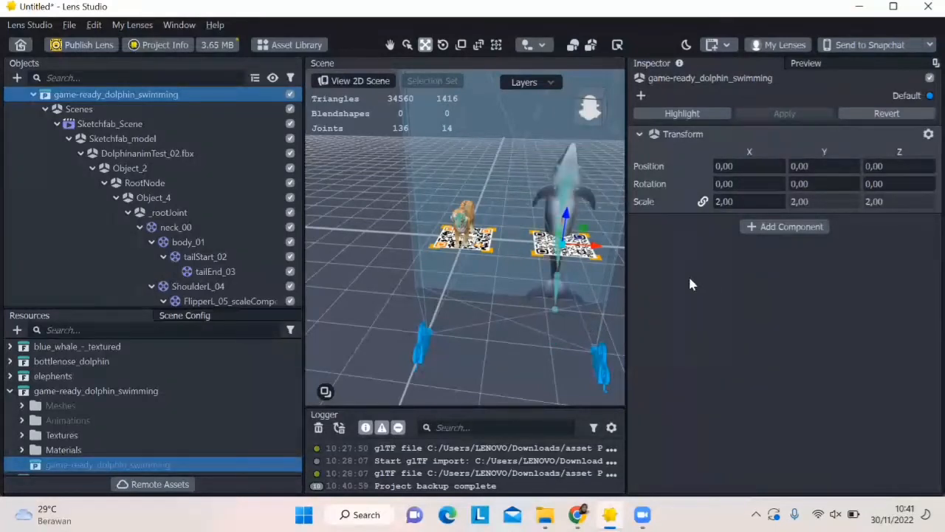
# Set the dolphin's X rotation to 90.
pyautogui.click(715, 184)
pyautogui.write('9')
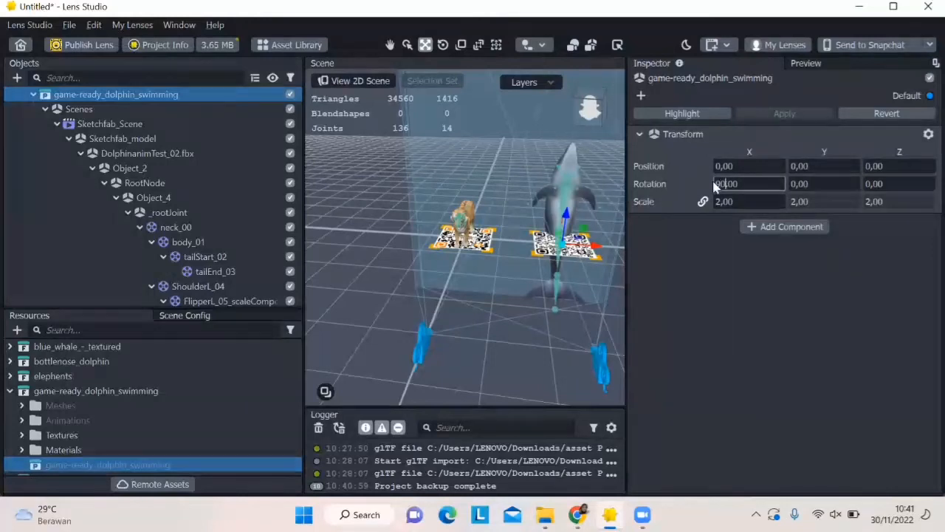
pyautogui.press('Return')
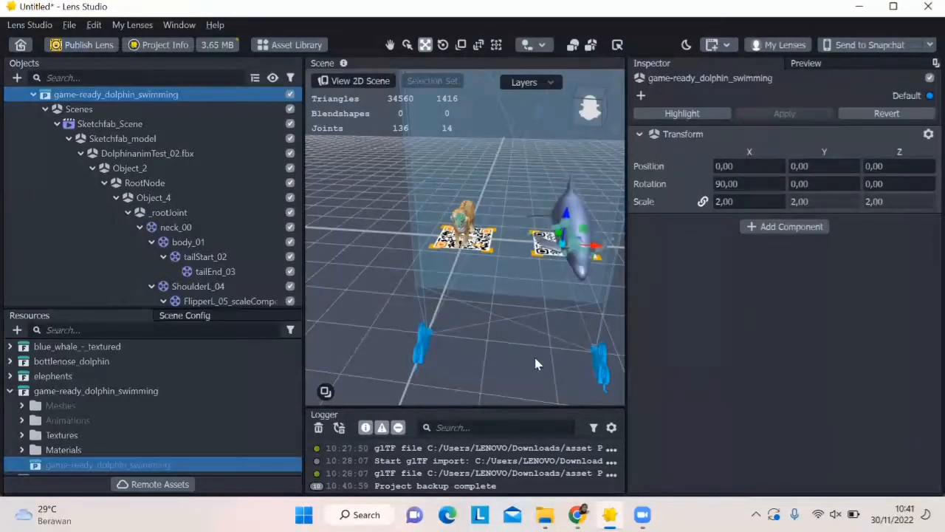
# Set the dolphin's X rotation to 95 and lower it toward the marker, to a Z position of about -4.33.
pyautogui.click(594, 115)
pyautogui.moveTo(578, 112)
pyautogui.mouseDown()
pyautogui.moveTo(587, 118)
pyautogui.moveTo(573, 107)
pyautogui.moveTo(579, 131)
pyautogui.moveTo(581, 104)
pyautogui.mouseUp()
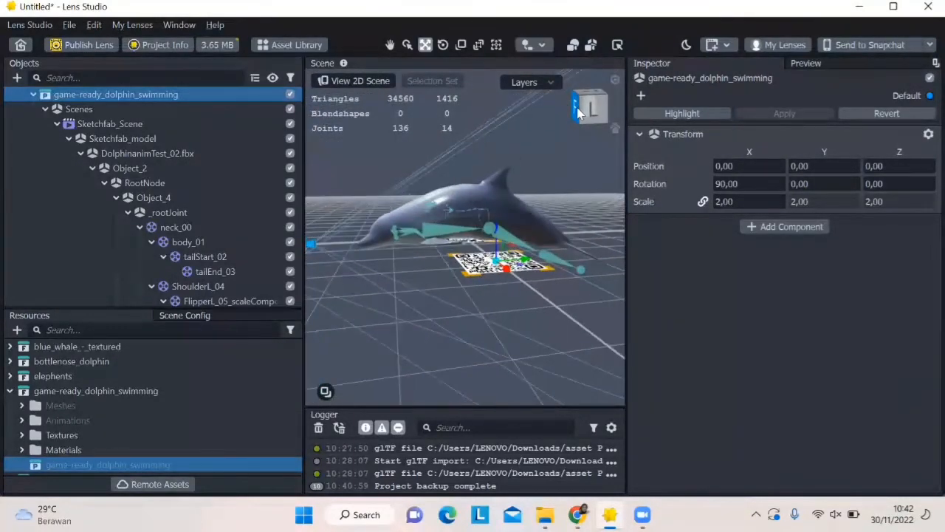
pyautogui.click(726, 184)
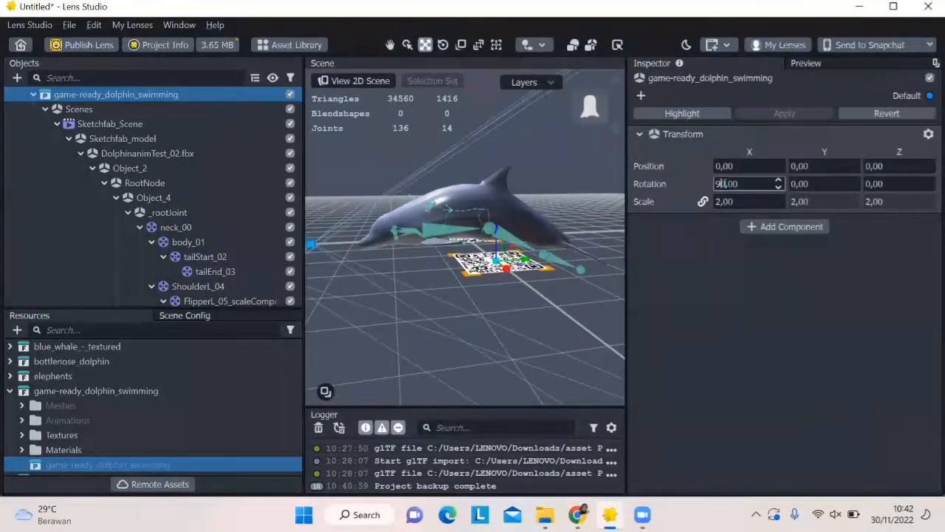
pyautogui.press('BackSpace')
pyautogui.write('5')
pyautogui.click(727, 255)
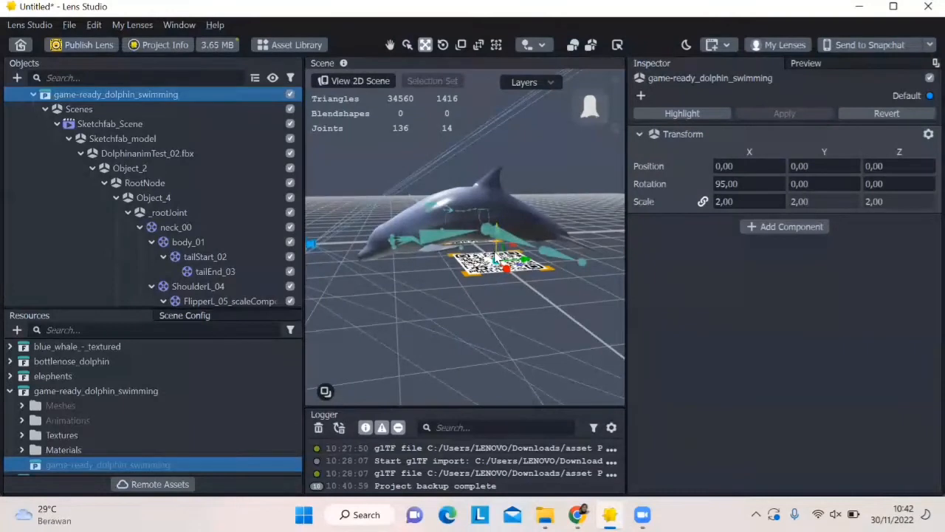
pyautogui.moveTo(499, 255); pyautogui.dragTo(497, 285)
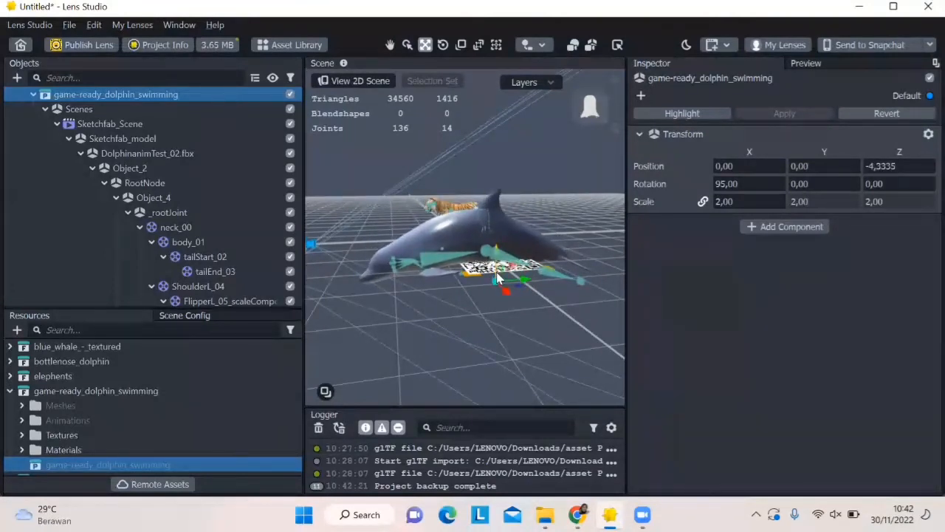
pyautogui.click(581, 118)
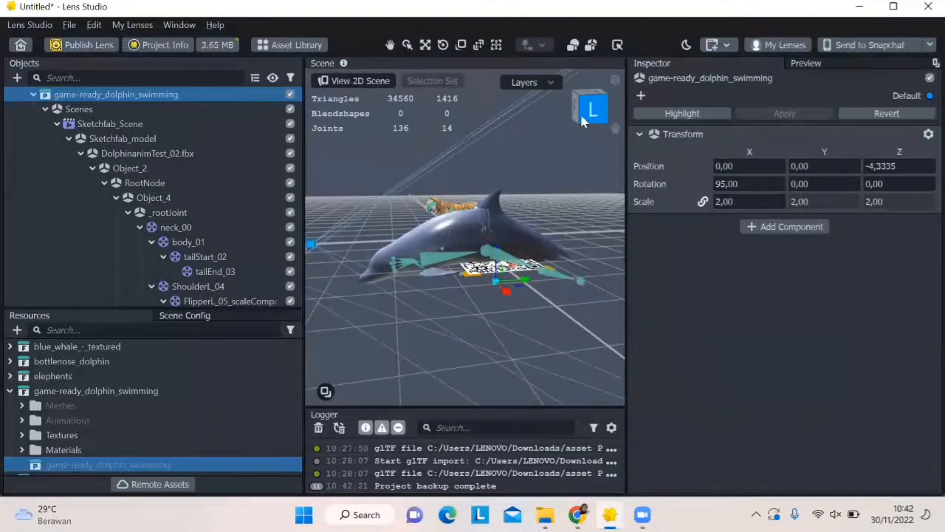
# Set the dolphin's uniform scale to 1.
pyautogui.moveTo(572, 114); pyautogui.dragTo(602, 122)
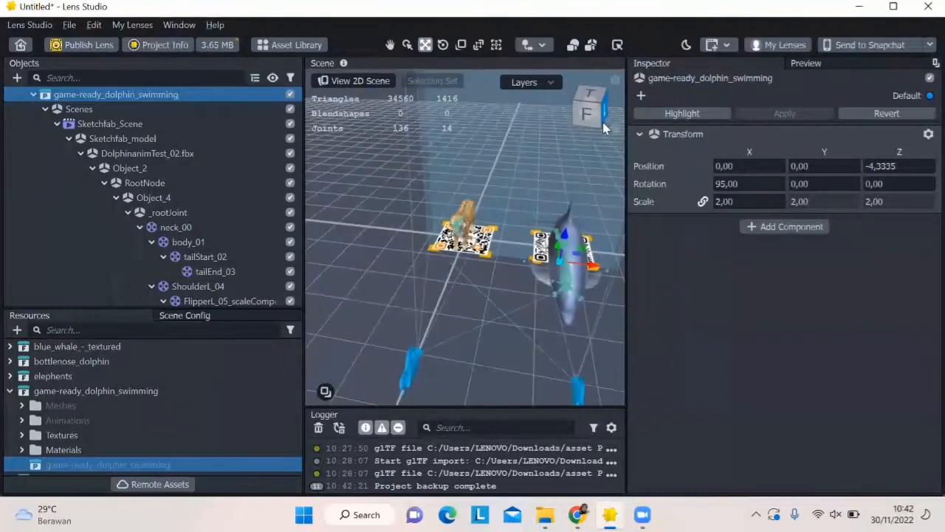
pyautogui.click(721, 202)
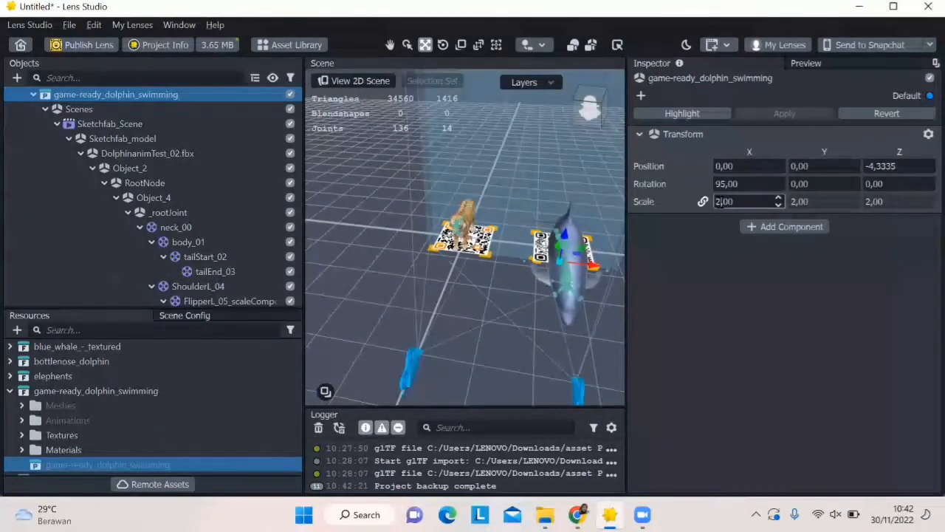
pyautogui.press('BackSpace')
pyautogui.write('1')
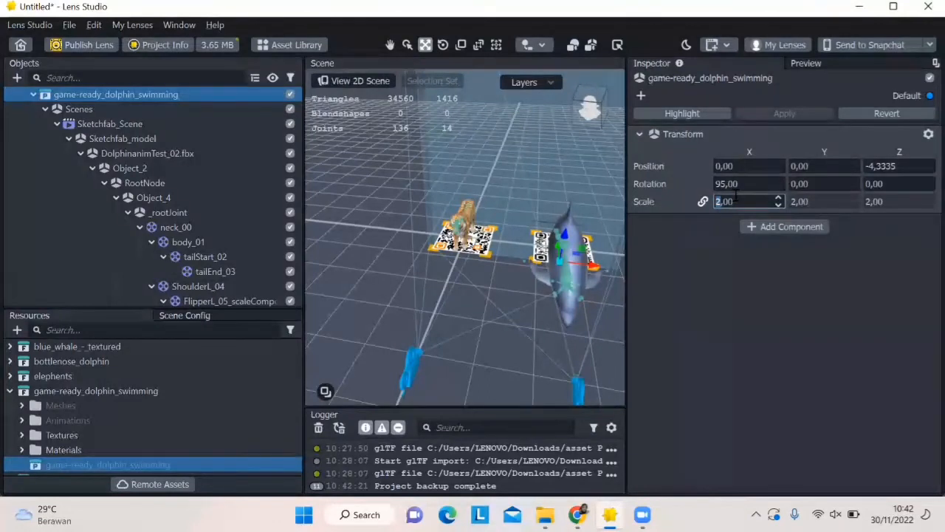
pyautogui.press('Return')
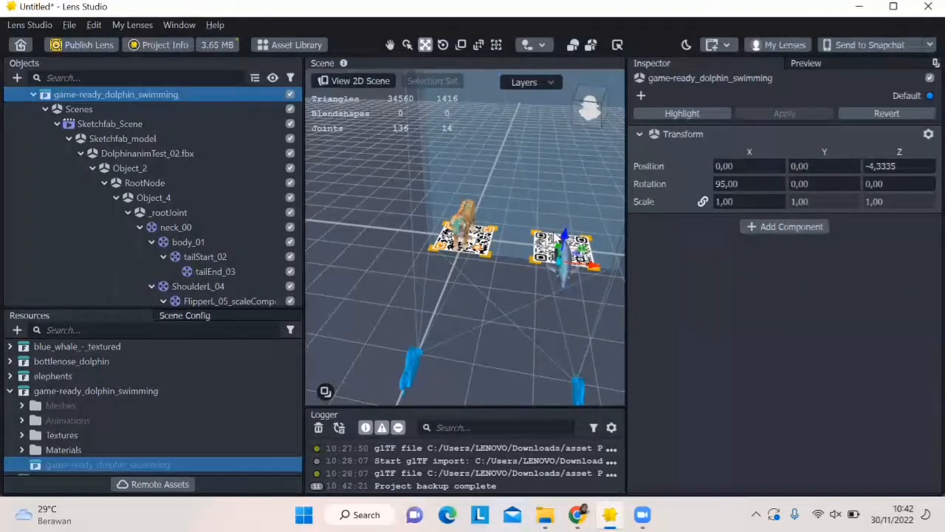
# Adjust the dolphin's height over its marker to a Z position of about -1.90.
pyautogui.moveTo(565, 238); pyautogui.dragTo(570, 226)
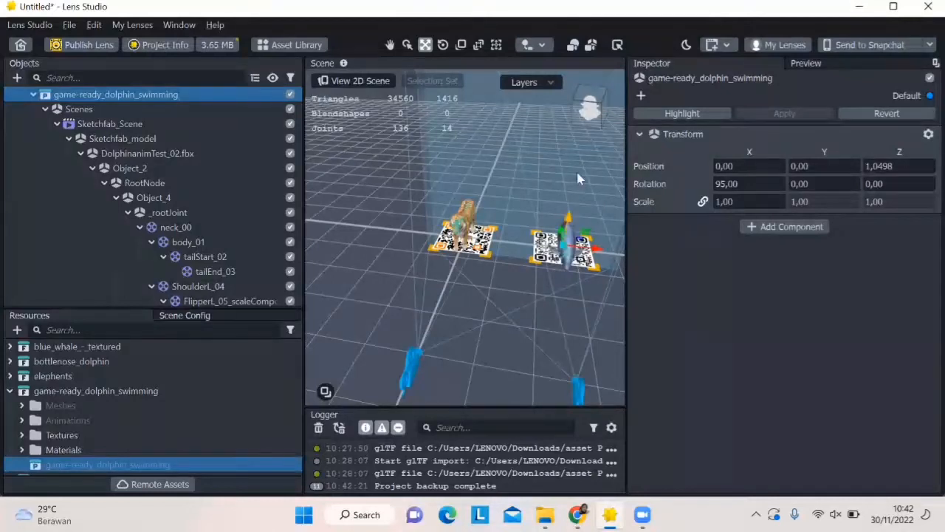
pyautogui.click(605, 111)
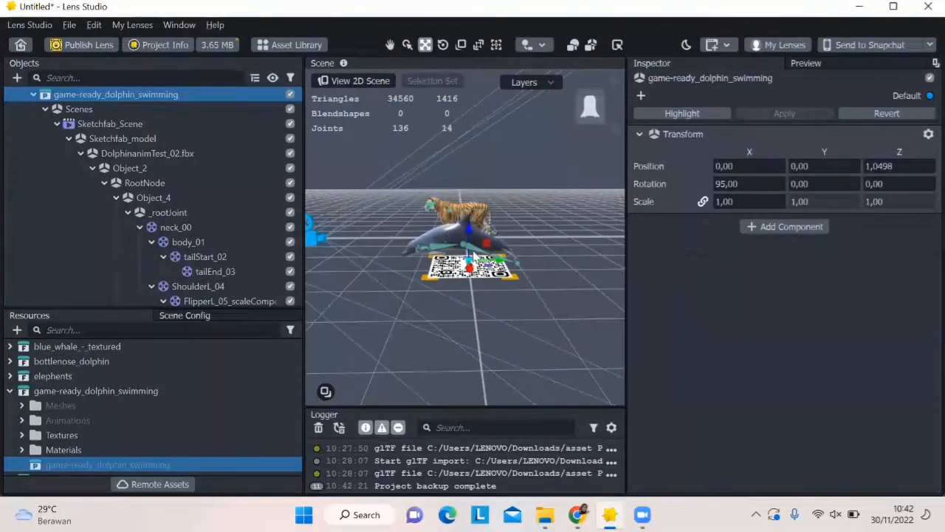
pyautogui.moveTo(467, 236); pyautogui.dragTo(470, 246)
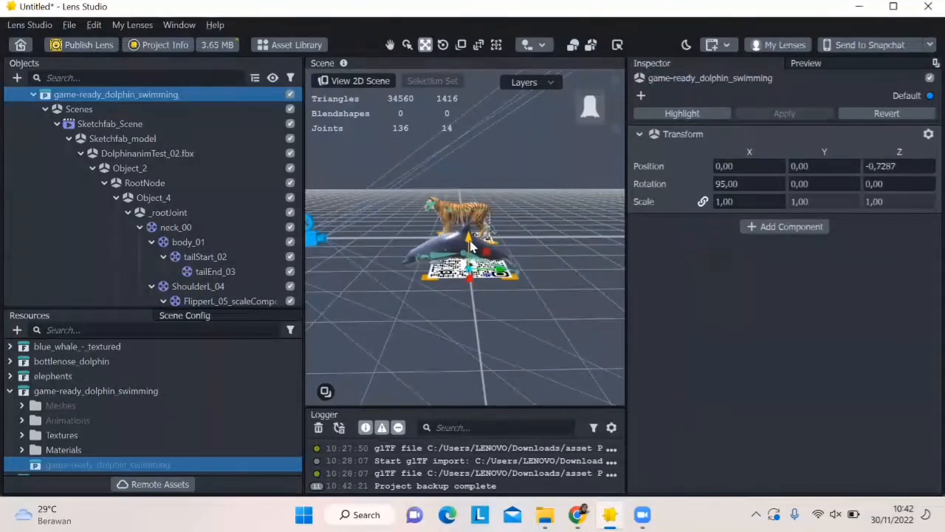
pyautogui.click(586, 109)
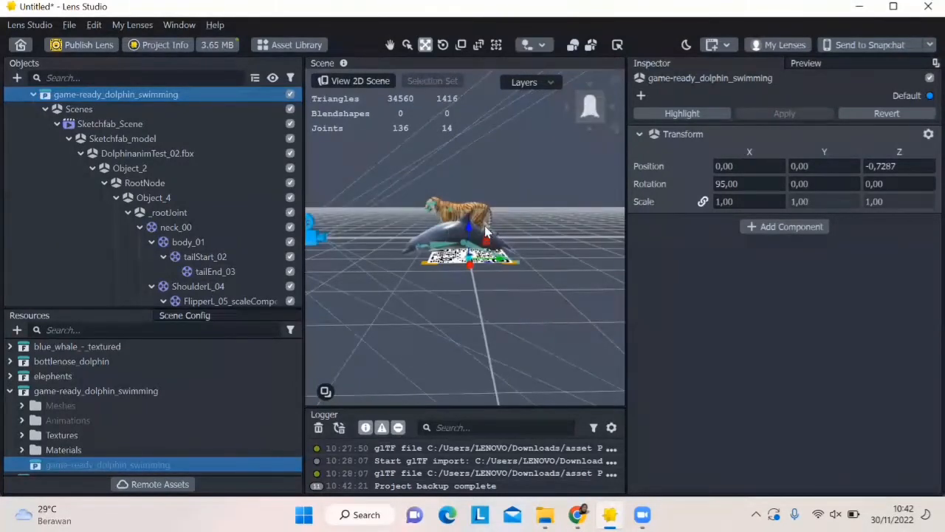
pyautogui.moveTo(470, 232); pyautogui.dragTo(471, 236)
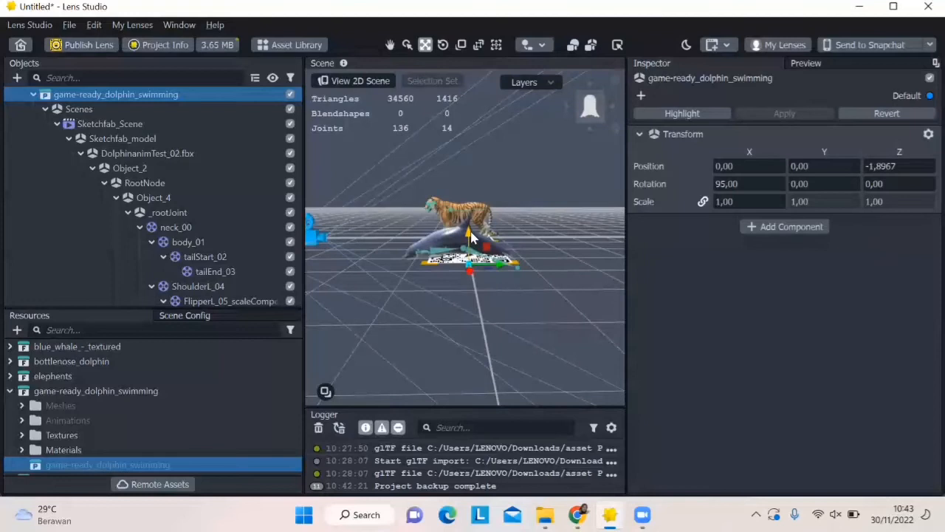
pyautogui.click(590, 111)
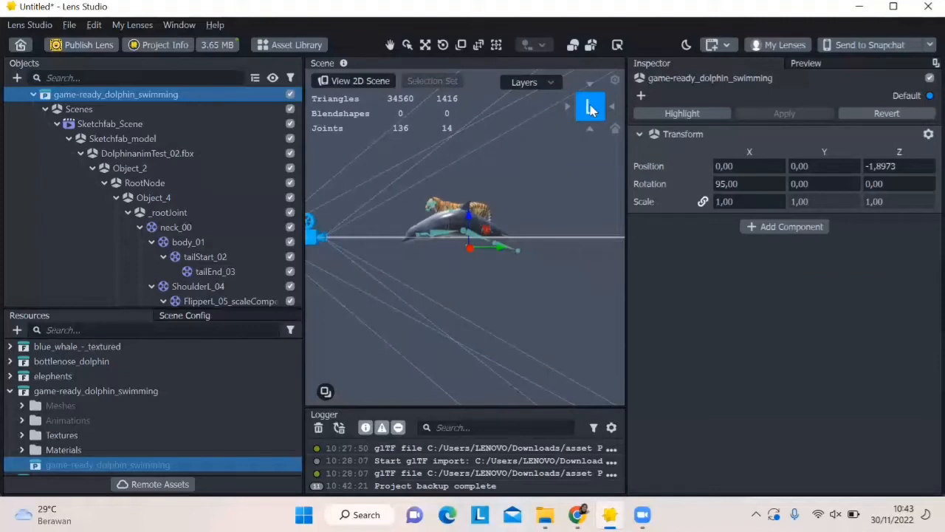
pyautogui.moveTo(590, 105); pyautogui.dragTo(624, 105)
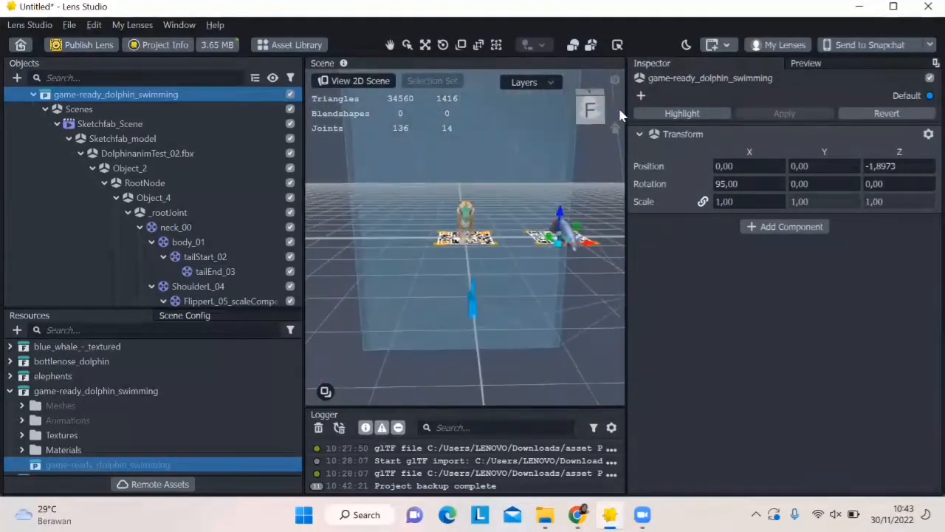
# Add a new camera to the scene, try moving it sideways, and undo that move.
pyautogui.click(17, 78)
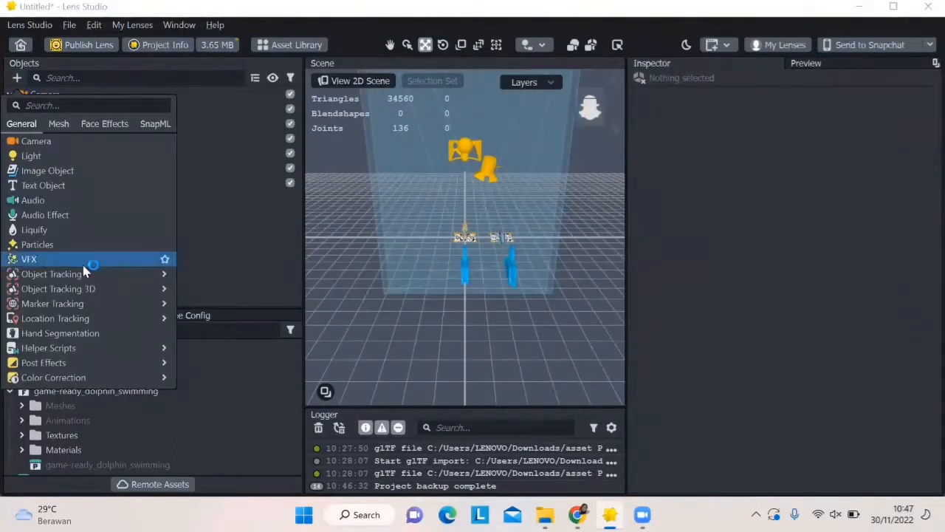
pyautogui.click(37, 141)
pyautogui.moveTo(496, 262)
pyautogui.mouseDown()
pyautogui.moveTo(448, 268)
pyautogui.moveTo(480, 266)
pyautogui.mouseUp()
pyautogui.hotkey('ctrl', 'z')
# Add an Image Tracking object under the new camera, using the Marker Paus biru 1 image as its marker.
pyautogui.click(17, 78)
pyautogui.moveTo(63, 302)
pyautogui.click(215, 304)
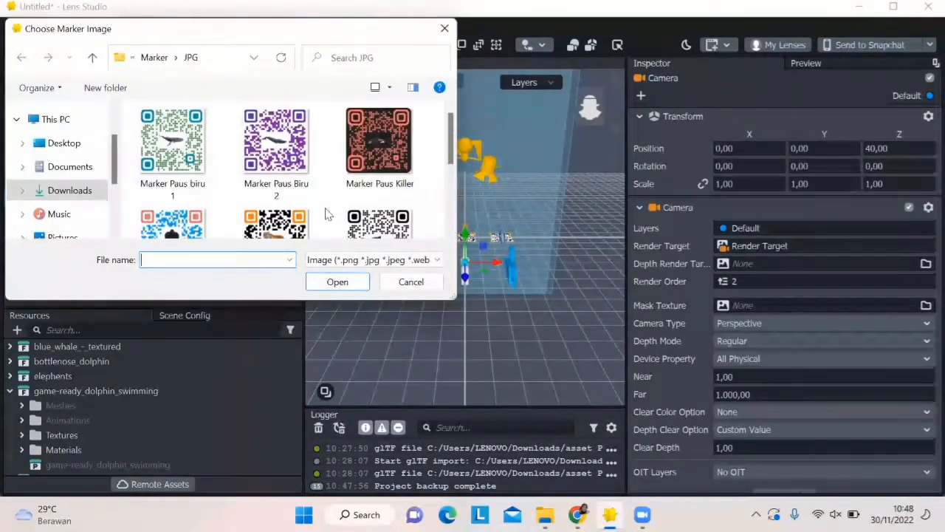
pyautogui.scroll(-4, 285, 175)
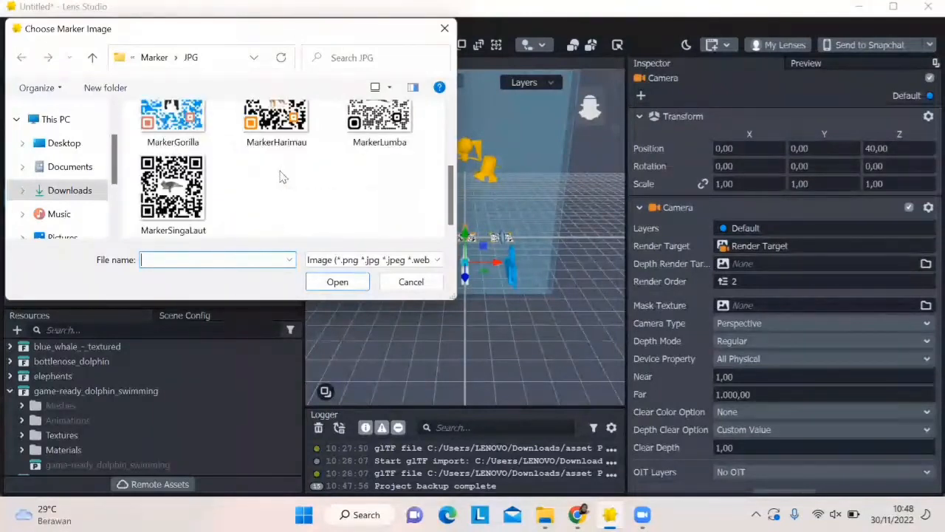
pyautogui.scroll(4, 282, 175)
pyautogui.click(187, 158)
pyautogui.click(338, 281)
# Move the new camera with its blue whale marker beside the tiger marker, to an X position of about -31.03.
pyautogui.click(432, 263)
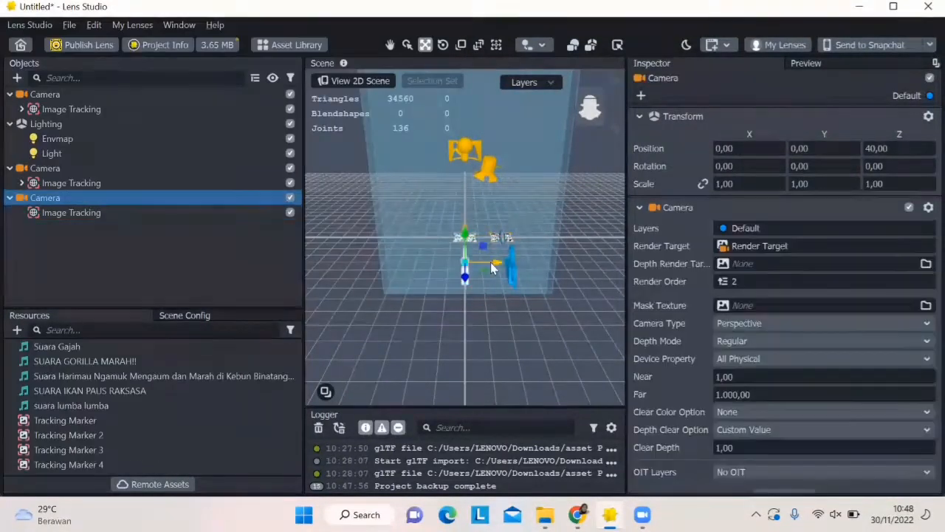
pyautogui.moveTo(445, 268); pyautogui.dragTo(496, 274, button='right')
pyautogui.scroll(3, 496, 274)
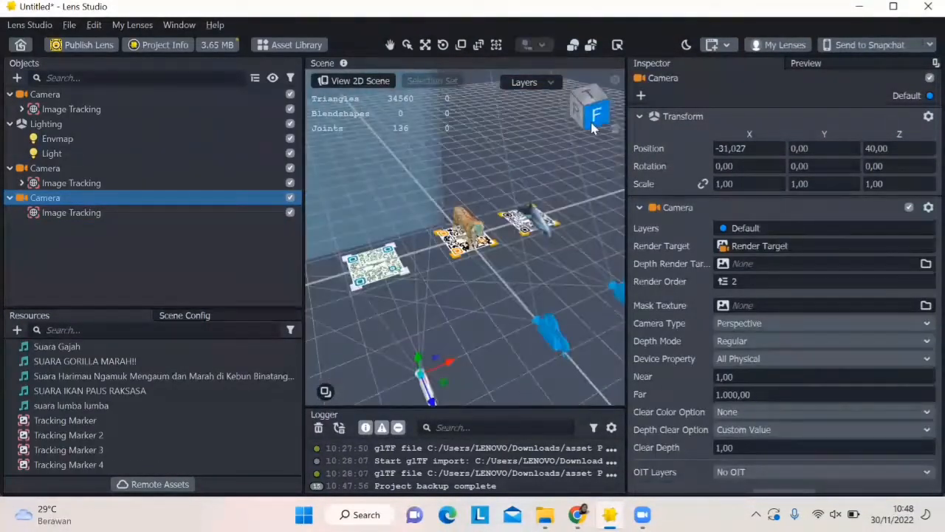
# Place the blue_whale model under the new camera's Image Tracking object and link its scale axes.
pyautogui.click(71, 212)
pyautogui.scroll(3, 103, 405)
pyautogui.scroll(3, 94, 443)
pyautogui.moveTo(60, 362); pyautogui.dragTo(64, 215)
pyautogui.click(702, 200)
# Try uniform scales of 2 and 0.025 for the blue whale.
pyautogui.doubleClick(722, 202)
pyautogui.write('2')
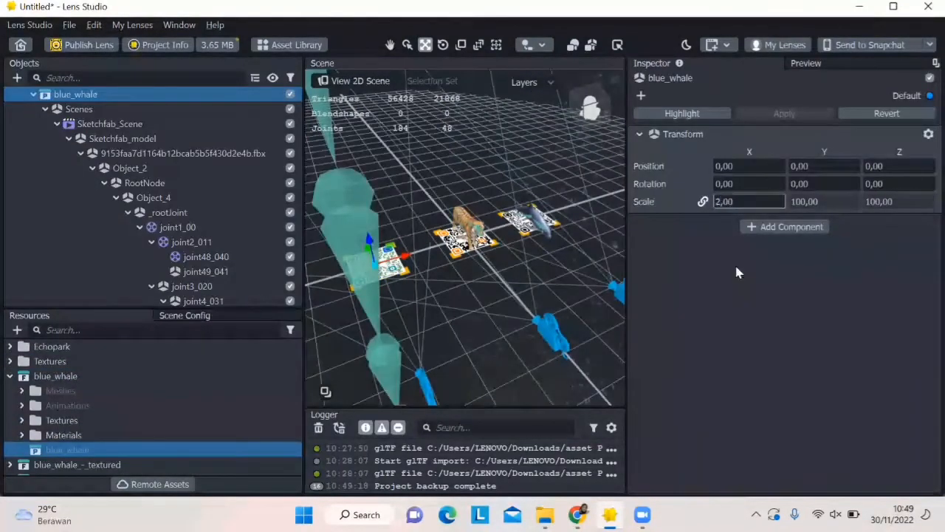
pyautogui.press('Return')
pyautogui.click(604, 109)
pyautogui.doubleClick(724, 201)
pyautogui.write('0,025')
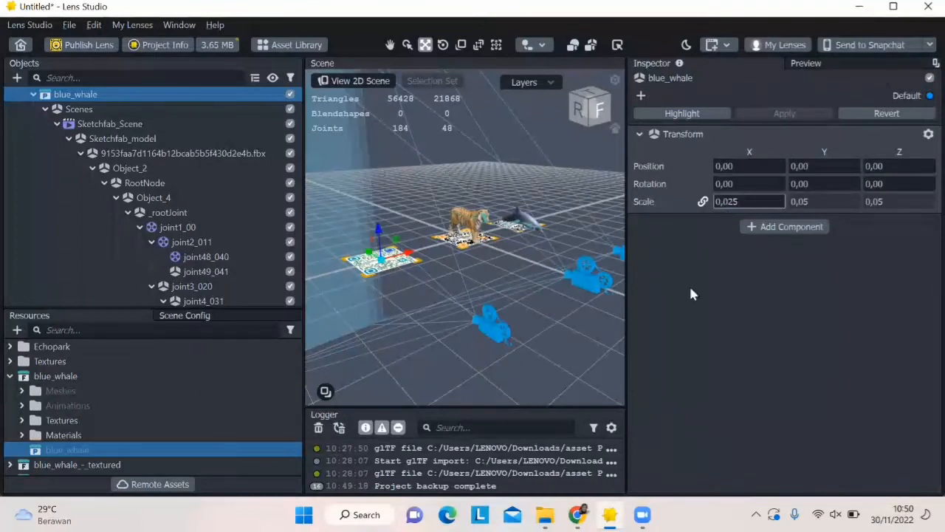
# Set the blue whale's uniform scale to 1.
pyautogui.moveTo(739, 200); pyautogui.dragTo(702, 200)
pyautogui.write('1')
pyautogui.click(704, 274)
# Set the blue whale's X rotation to 90.
pyautogui.click(589, 103)
pyautogui.click(718, 184)
pyautogui.write('9')
pyautogui.click(656, 273)
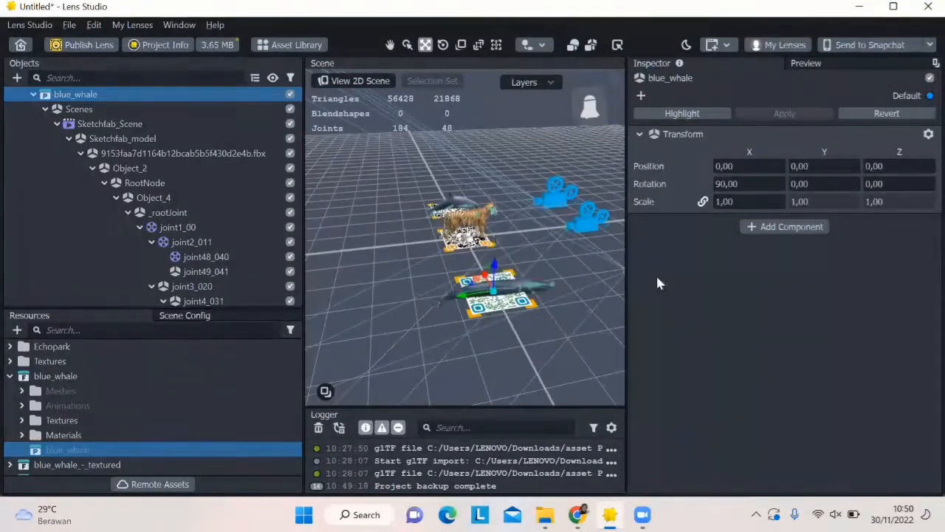
# Lower the blue whale toward its marker and collapse its Image Tracking object.
pyautogui.click(590, 110)
pyautogui.moveTo(458, 225); pyautogui.dragTo(446, 244)
pyautogui.scroll(3, 451, 222)
pyautogui.moveTo(584, 107); pyautogui.dragTo(614, 104)
pyautogui.scroll(3, 11, 196)
pyautogui.click(21, 206)
# Add another camera with an Image Tracking object that uses the Marker Paus Killer image as its marker.
pyautogui.click(17, 77)
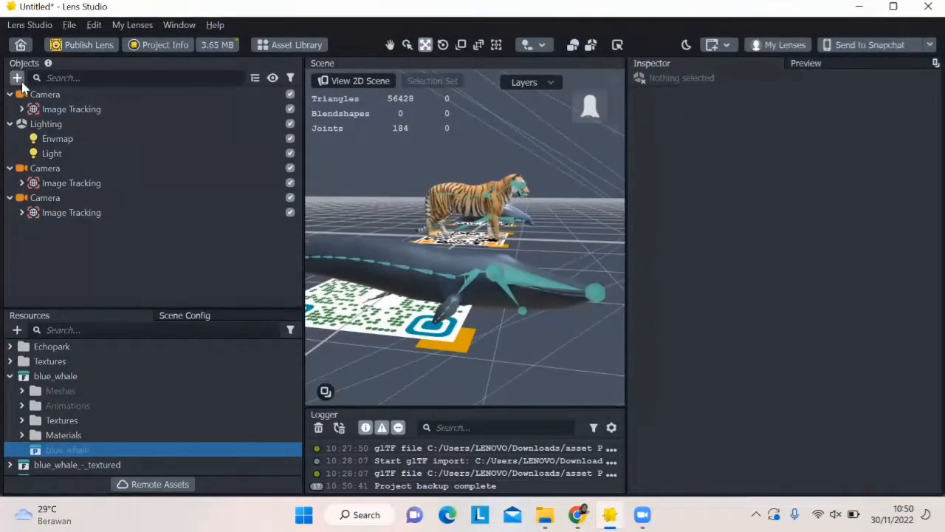
pyautogui.click(24, 135)
pyautogui.click(17, 78)
pyautogui.moveTo(101, 302)
pyautogui.click(222, 306)
pyautogui.click(378, 144)
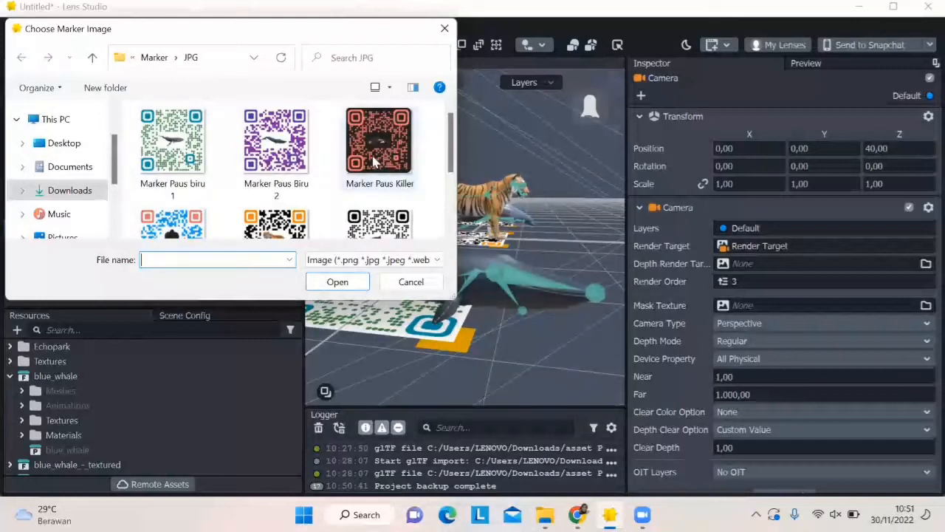
pyautogui.click(338, 281)
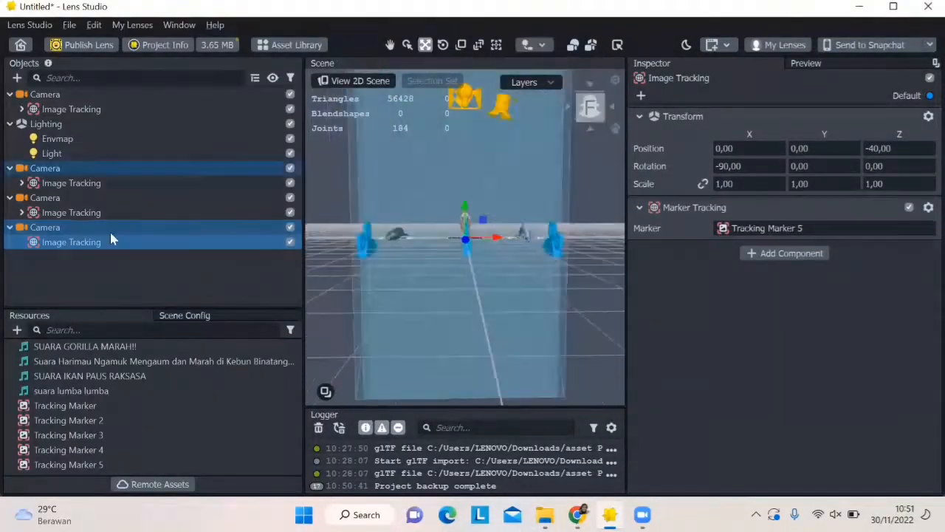
# Move the killer whale marker's camera beyond the dolphin marker, to an X position of about 52.92.
pyautogui.click(59, 228)
pyautogui.moveTo(482, 328); pyautogui.dragTo(588, 333)
pyautogui.moveTo(609, 114); pyautogui.dragTo(580, 123)
pyautogui.moveTo(416, 288); pyautogui.dragTo(487, 383)
# Place the killer_whale model under the newest Image Tracking object and link its scale axes.
pyautogui.scroll(6, 73, 411)
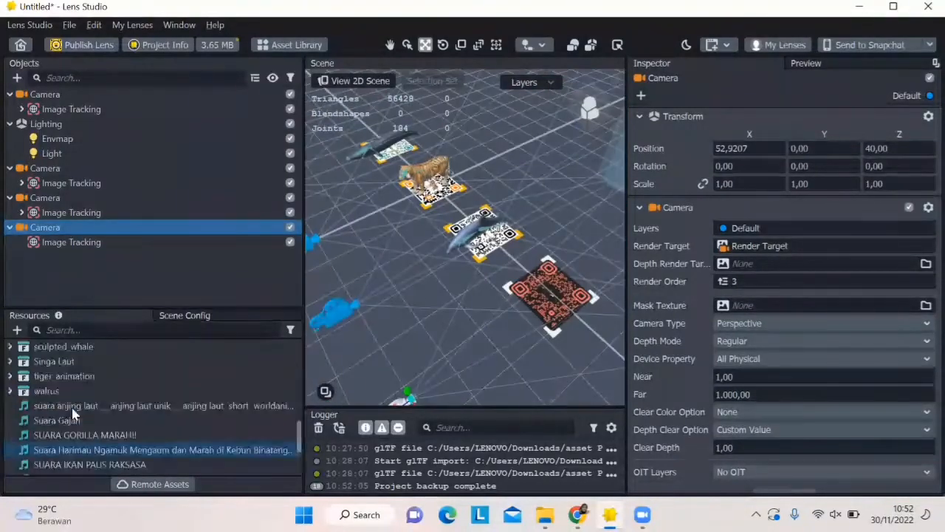
pyautogui.scroll(-1, 30, 420)
pyautogui.moveTo(68, 449); pyautogui.dragTo(82, 242)
pyautogui.click(703, 201)
# Set the killer whale's uniform scale to 52.
pyautogui.moveTo(730, 201); pyautogui.dragTo(714, 202)
pyautogui.write('52')
pyautogui.press('Return')
# Set the killer whale's rotation to 90 degrees.
pyautogui.moveTo(595, 104); pyautogui.dragTo(517, 107)
pyautogui.write('90')
pyautogui.press('Return')
# Try a uniform scale of 0.05 for the killer whale.
pyautogui.click(735, 201)
pyautogui.write('0,05')
pyautogui.press('Return')
# Select the killer whale and shift it along its length toward its marker.
pyautogui.click(33, 94)
pyautogui.click(71, 242)
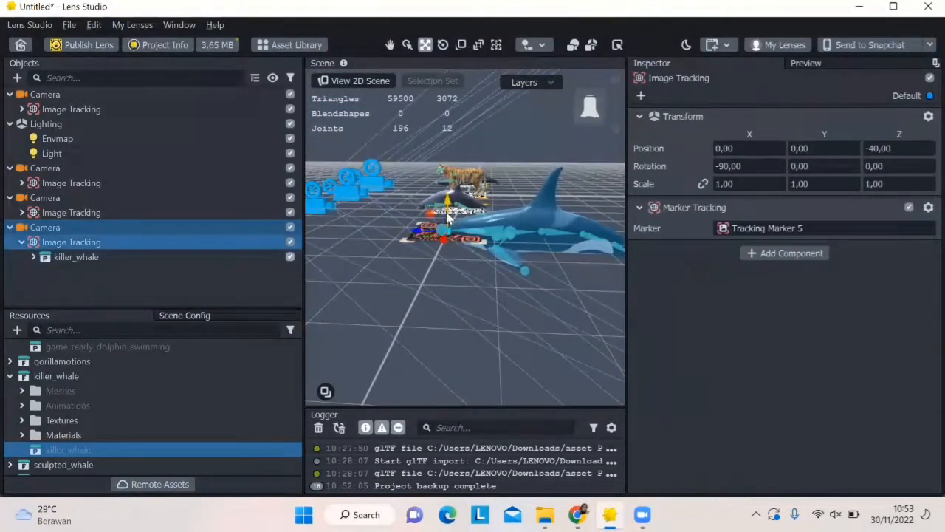
pyautogui.click(158, 256)
pyautogui.moveTo(471, 220); pyautogui.dragTo(389, 207)
# Set the killer whale's uniform scale to 3.7875.
pyautogui.moveTo(584, 111); pyautogui.dragTo(650, 136)
pyautogui.moveTo(775, 204); pyautogui.dragTo(720, 212)
pyautogui.write('3,7875')
pyautogui.press('Return')
# Fine-tune the killer whale's position over its marker.
pyautogui.click(590, 110)
pyautogui.moveTo(418, 197); pyautogui.dragTo(460, 214)
pyautogui.click(586, 119)
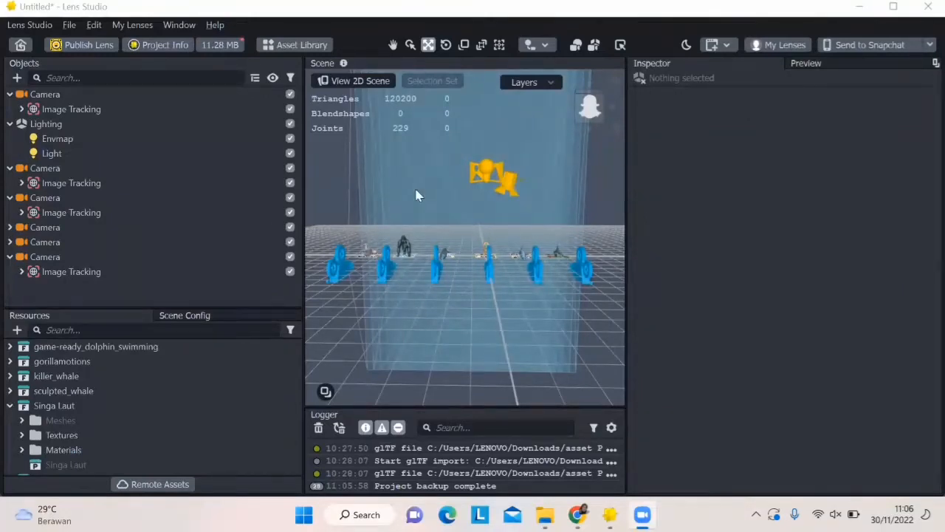
# Rename the first camera, which holds the tiger marker, as Harimau.
pyautogui.click(6, 169)
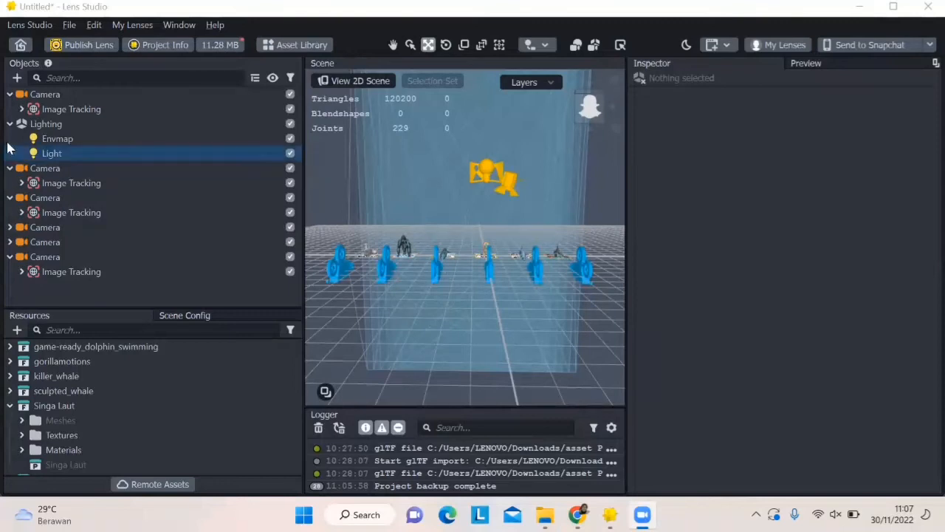
pyautogui.click(46, 97)
pyautogui.rightClick(45, 95)
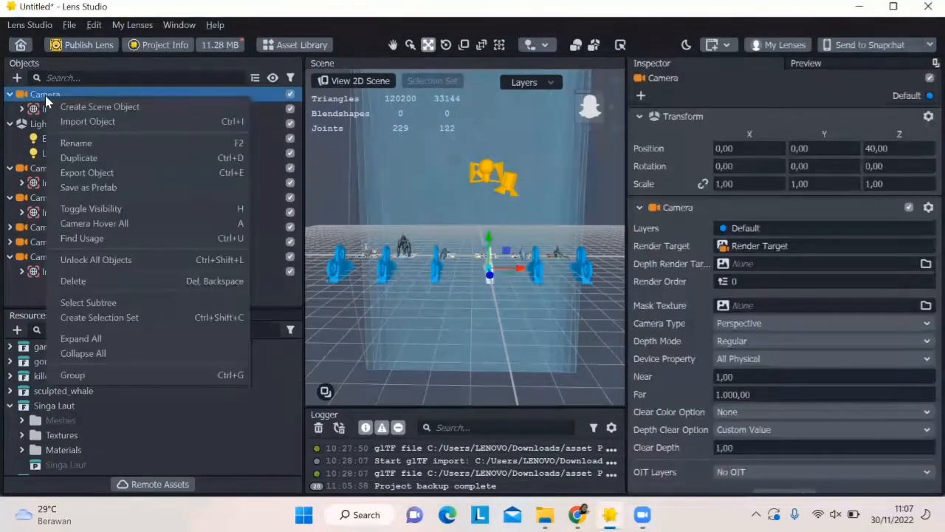
pyautogui.click(88, 148)
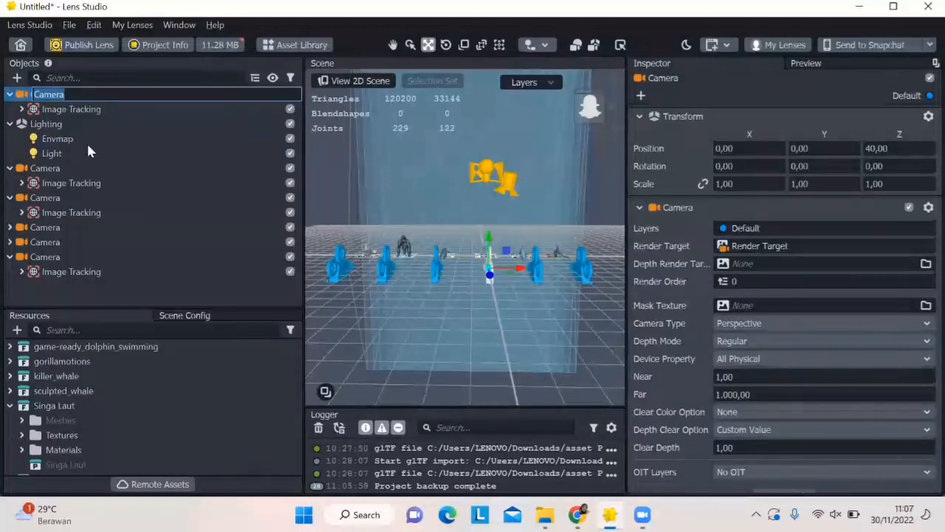
pyautogui.write('Harimau')
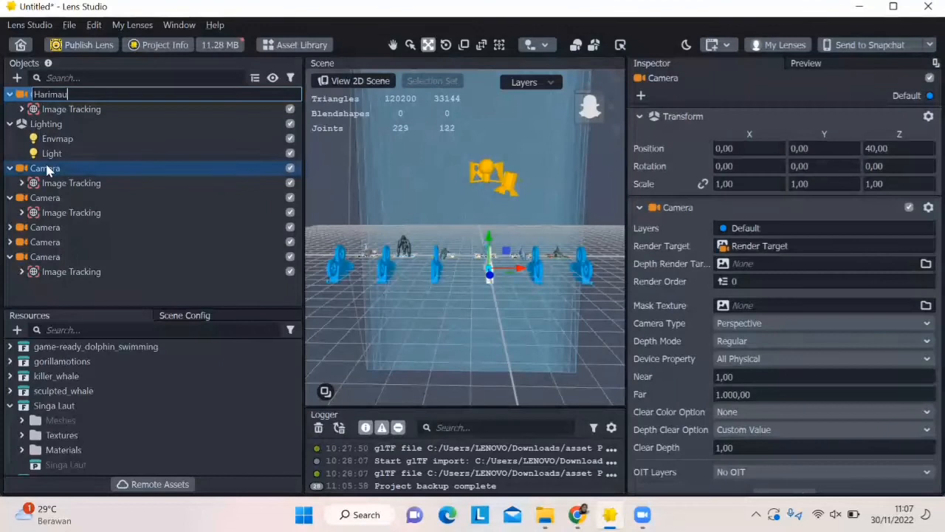
pyautogui.press('Return')
# Rename the dolphin marker's camera as Lumba-lumba.
pyautogui.rightClick(46, 168)
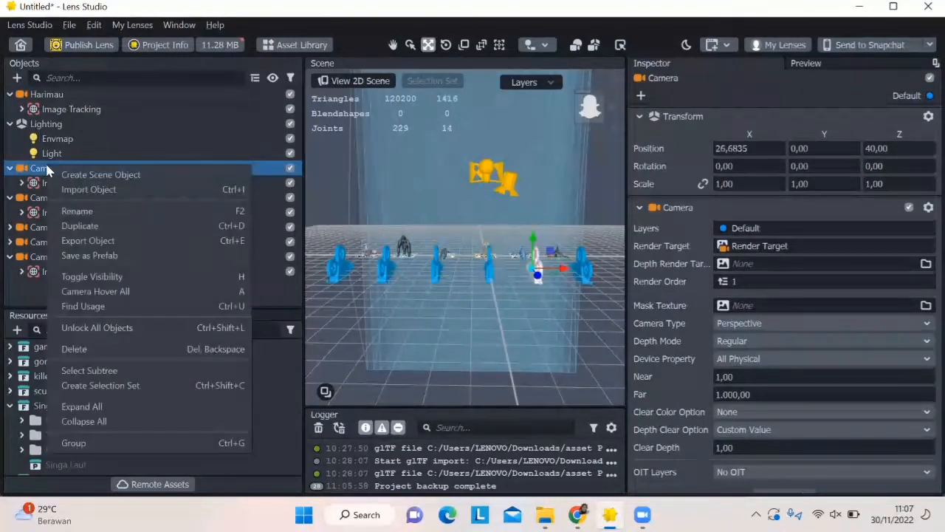
pyautogui.click(73, 212)
pyautogui.write('Lumba')
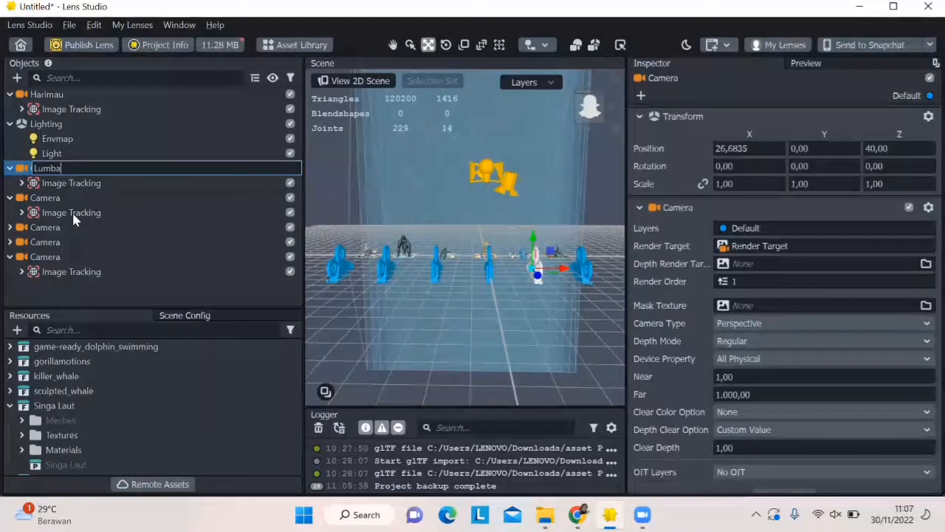
pyautogui.write('-lumba')
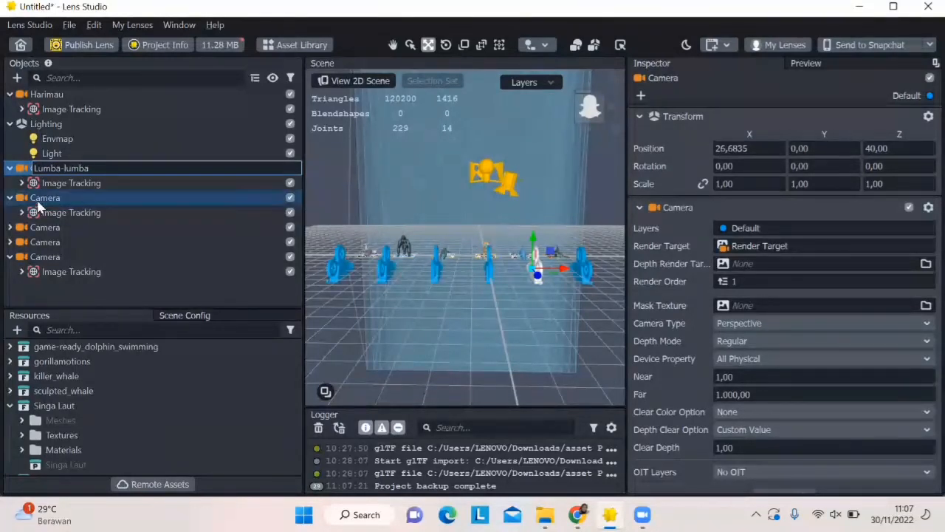
pyautogui.click(37, 198)
pyautogui.click(37, 212)
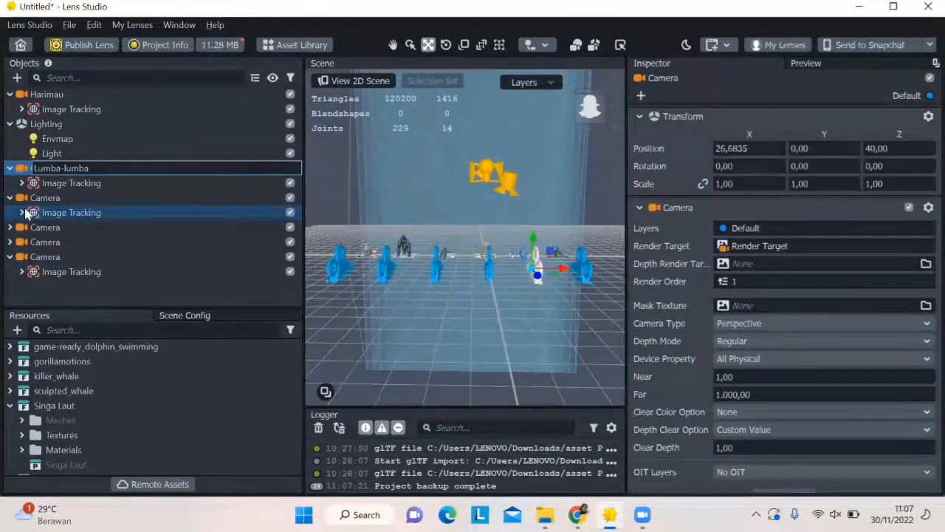
# Rename the first unnamed camera, directly after Lumba-lumba in the object hierarchy, as Paus Biru.
pyautogui.click(46, 200)
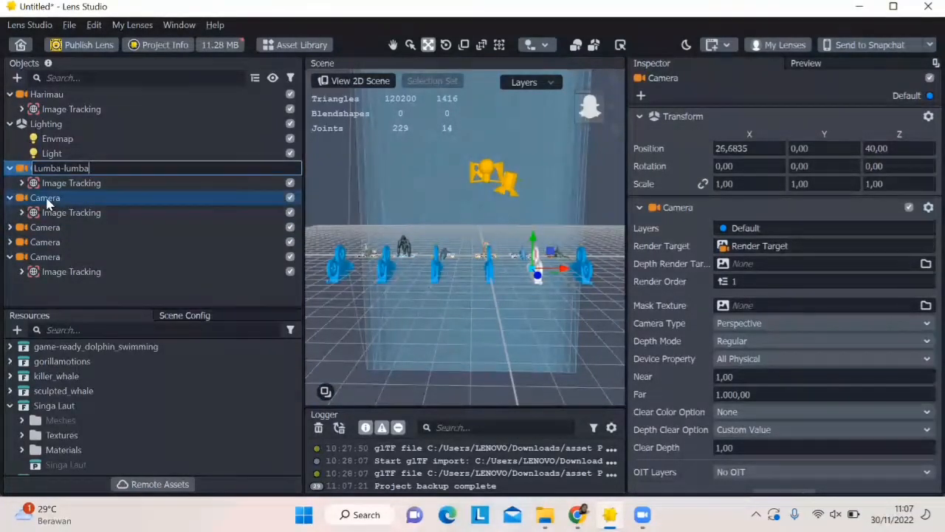
pyautogui.rightClick(46, 201)
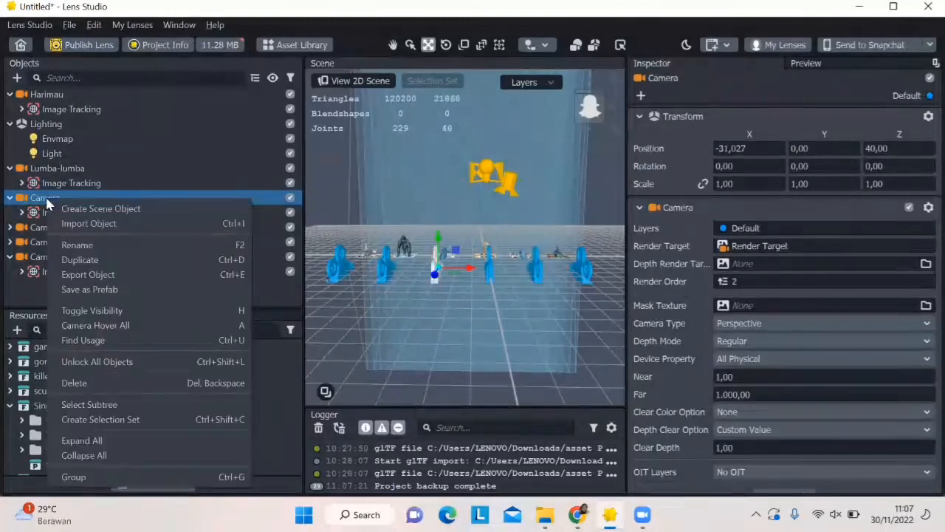
pyautogui.click(75, 244)
pyautogui.write('Paus Biru')
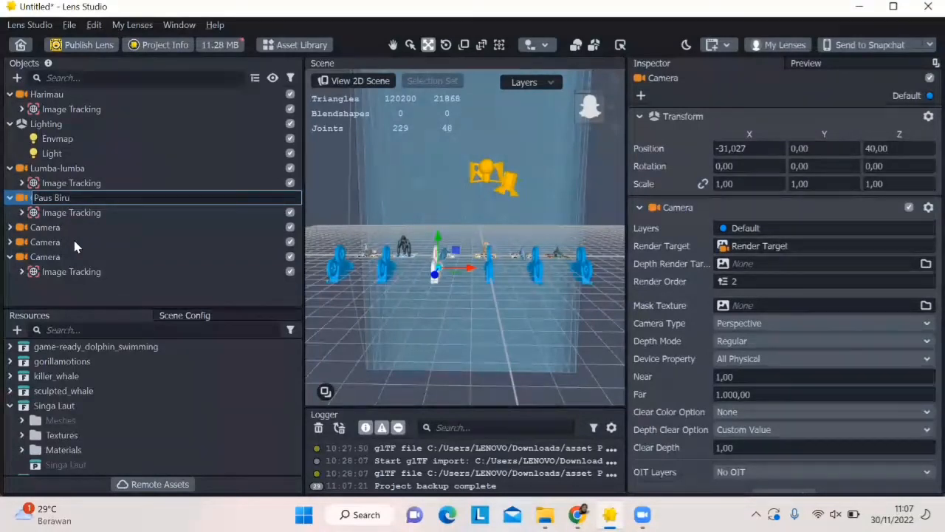
pyautogui.press('Return')
# Check which camera holds the killer_whale model and rename that camera as Paus Pembunuh.
pyautogui.click(11, 228)
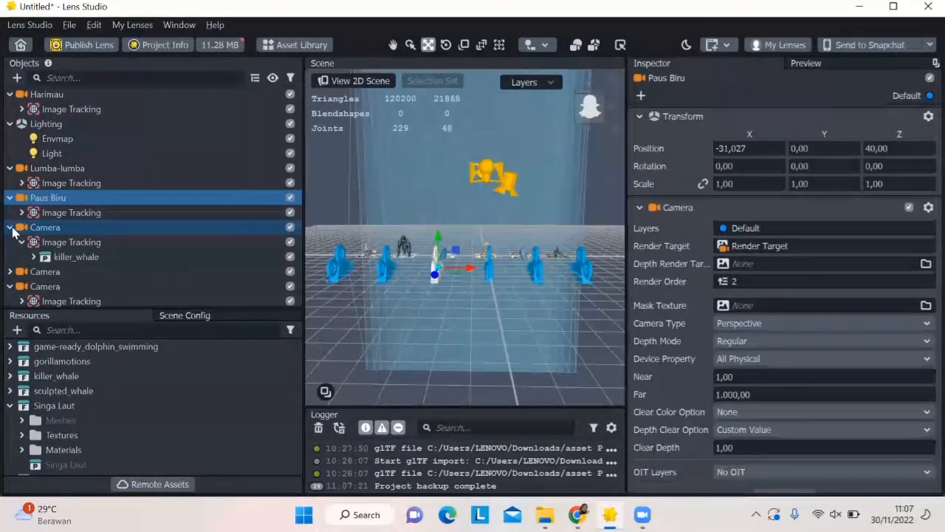
pyautogui.click(11, 228)
pyautogui.rightClick(34, 225)
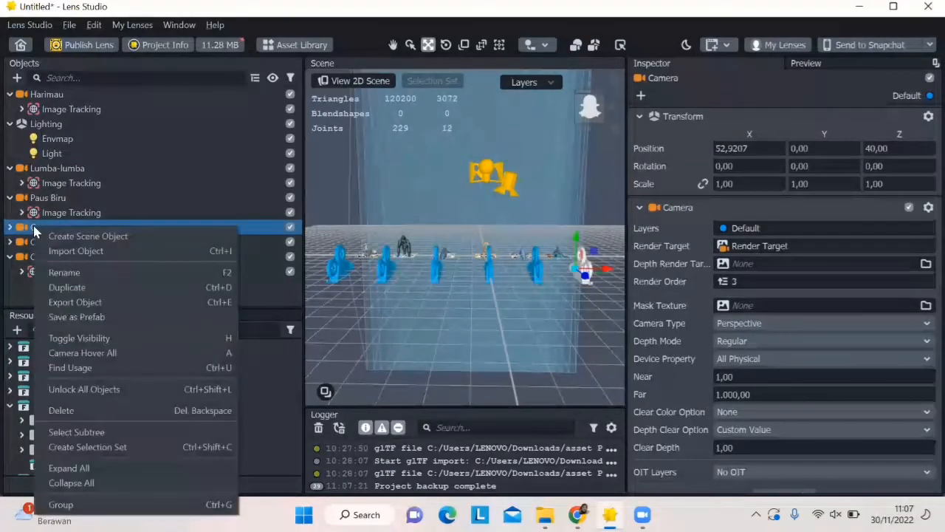
pyautogui.click(57, 271)
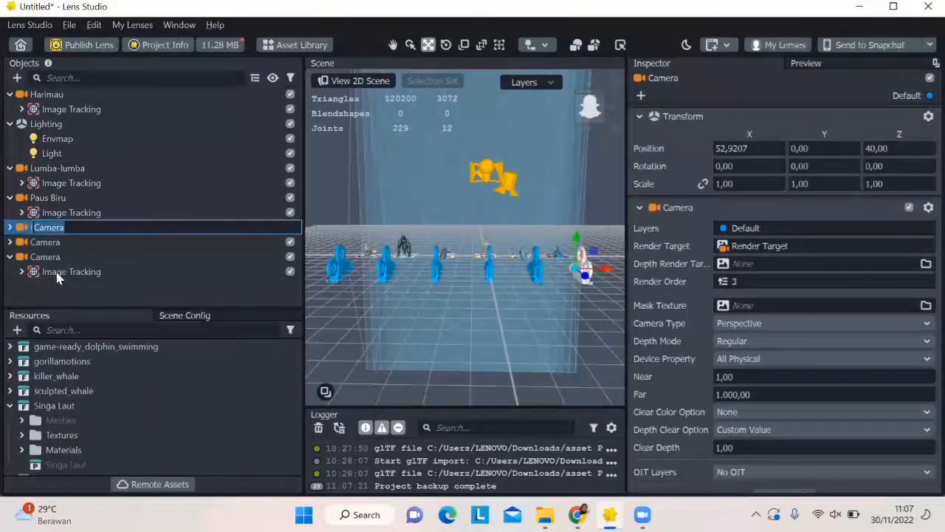
pyautogui.write('Pau')
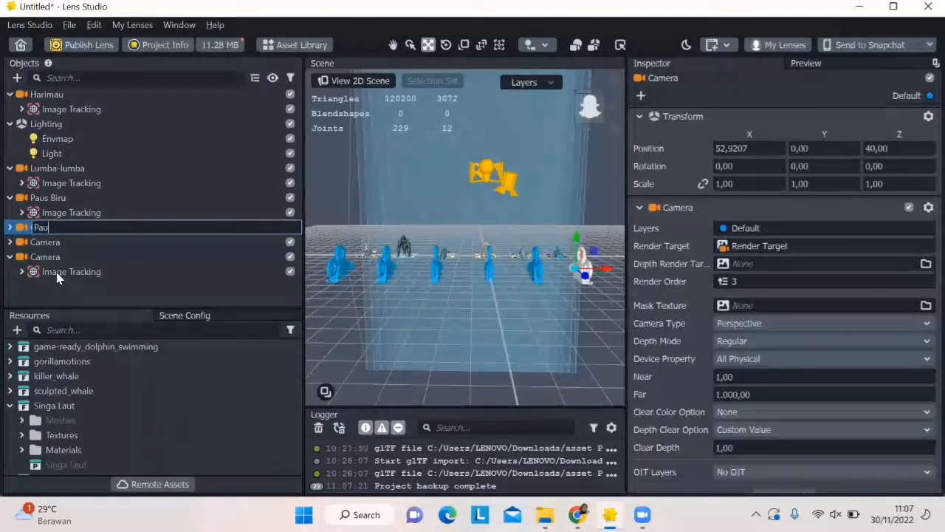
pyautogui.write('s Pem')
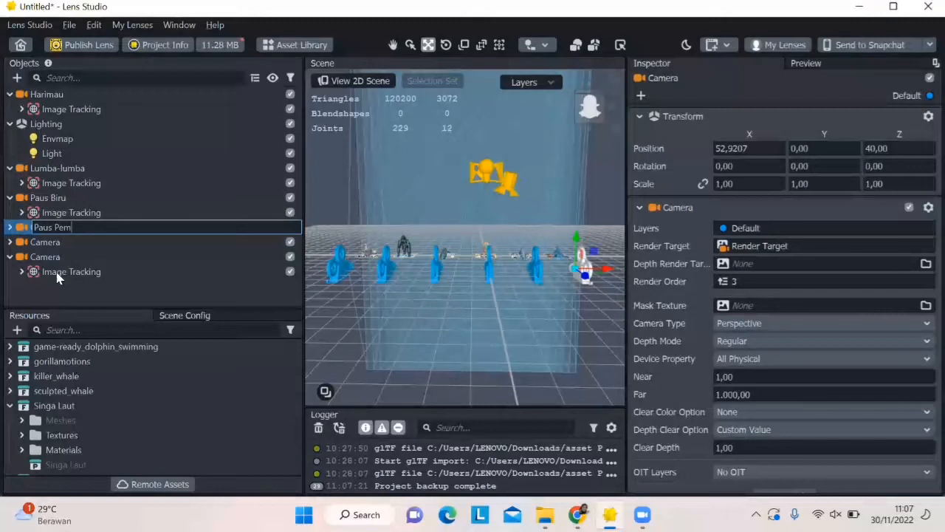
pyautogui.write('bunuh')
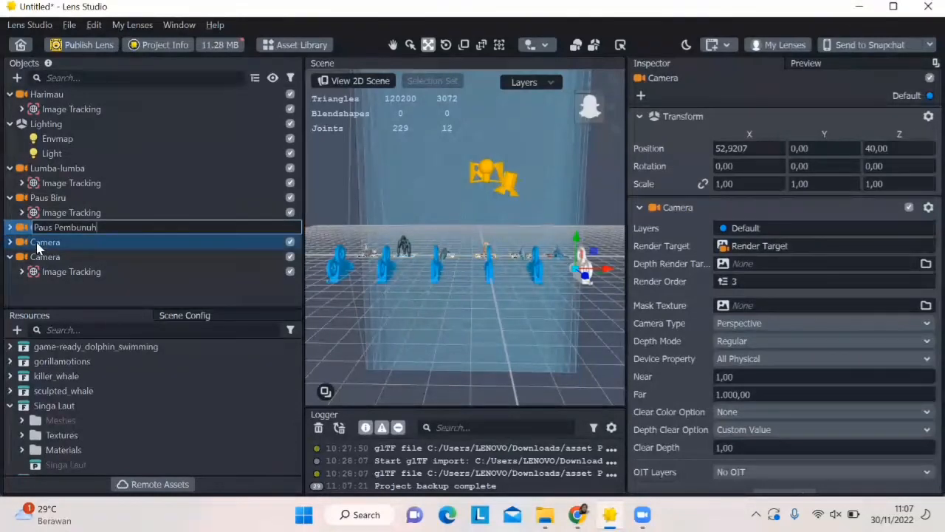
pyautogui.press('Return')
# Rename the camera directly after Paus Pembunuh as Gorilla.
pyautogui.rightClick(39, 245)
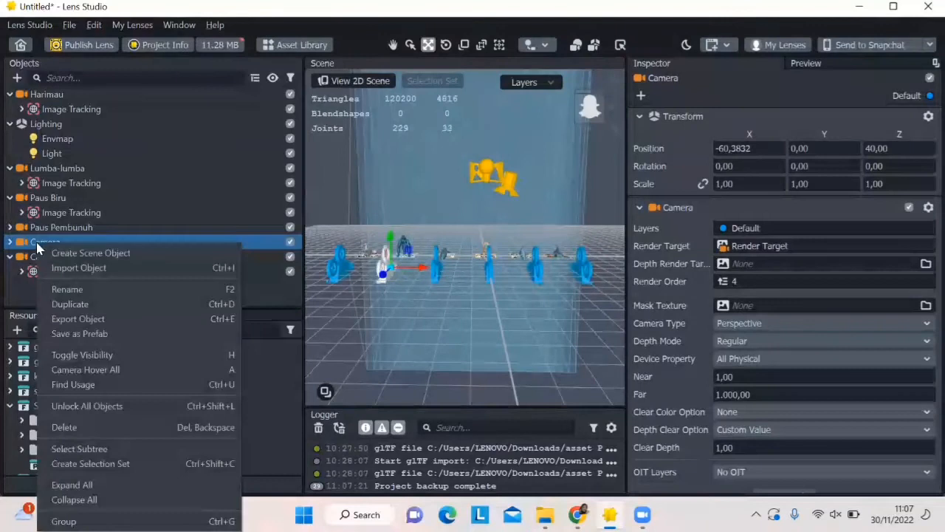
pyautogui.click(62, 290)
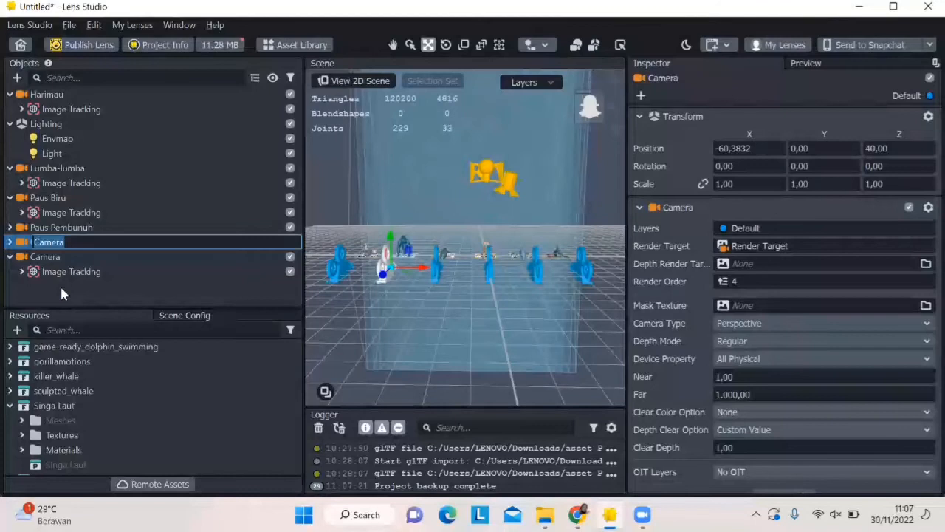
pyautogui.write('Gorilla')
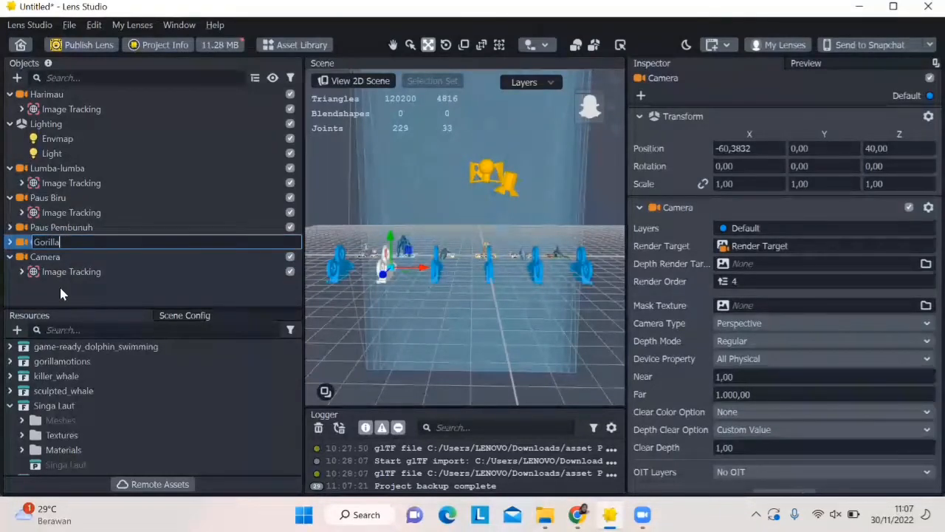
pyautogui.click(59, 257)
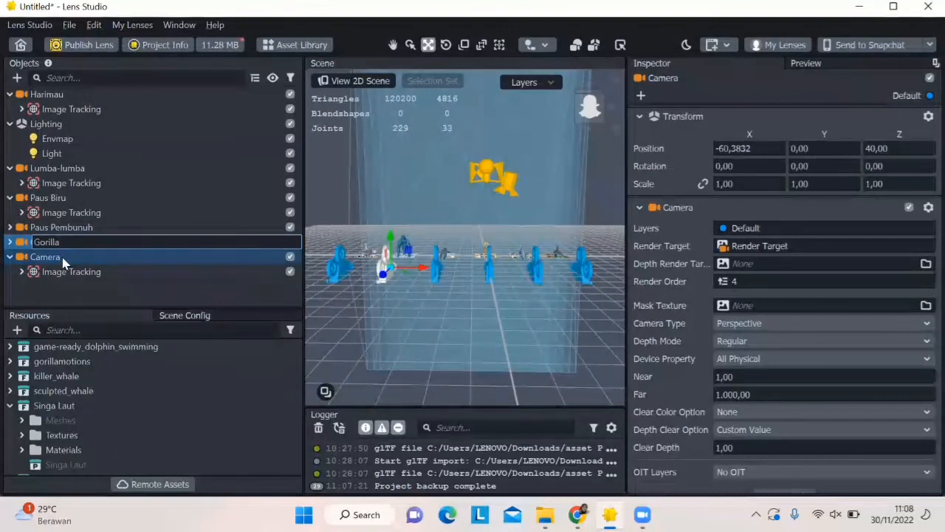
pyautogui.press('Return')
# Rename the last remaining unnamed camera as Singa Laut and clear the selection.
pyautogui.rightClick(63, 258)
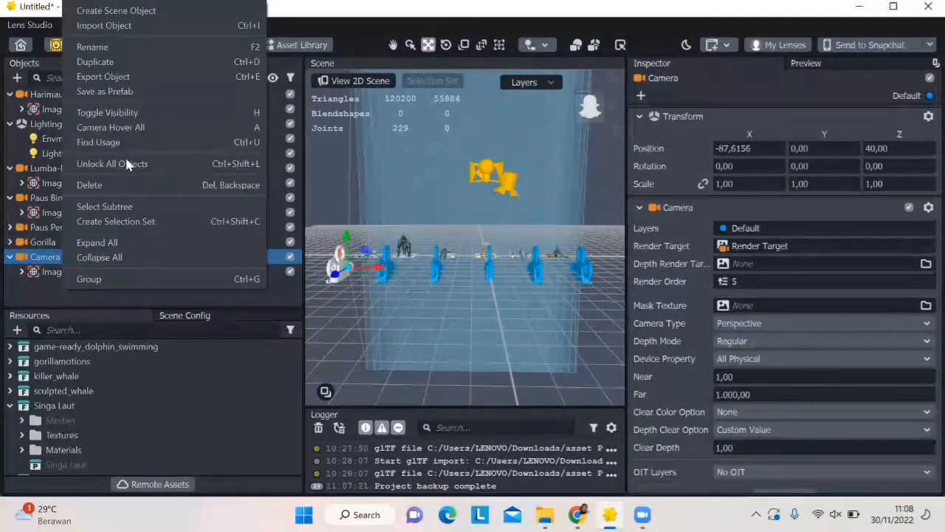
pyautogui.click(128, 46)
pyautogui.write('S')
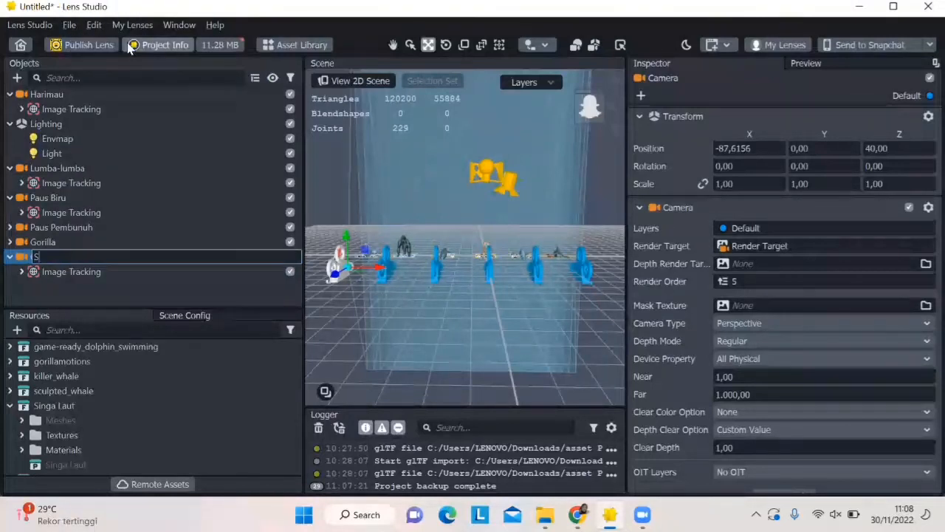
pyautogui.write('inga Laut')
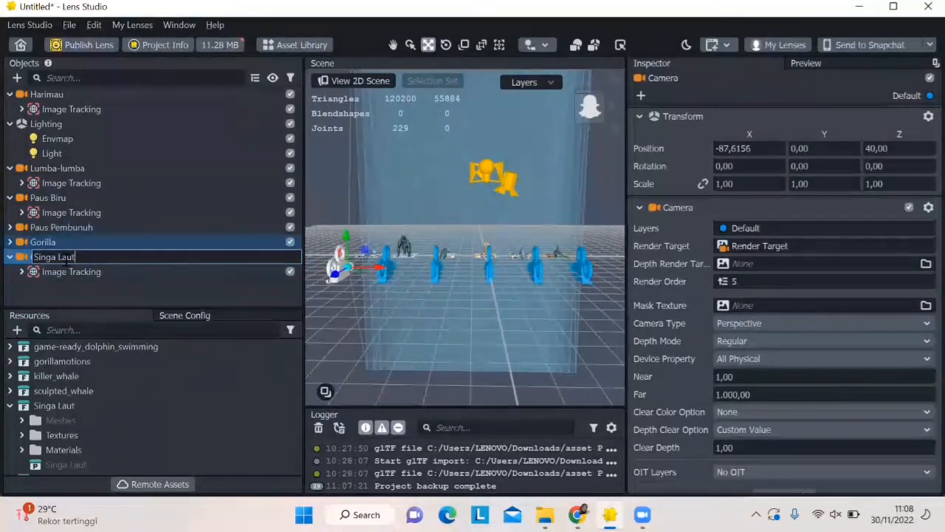
pyautogui.click(65, 291)
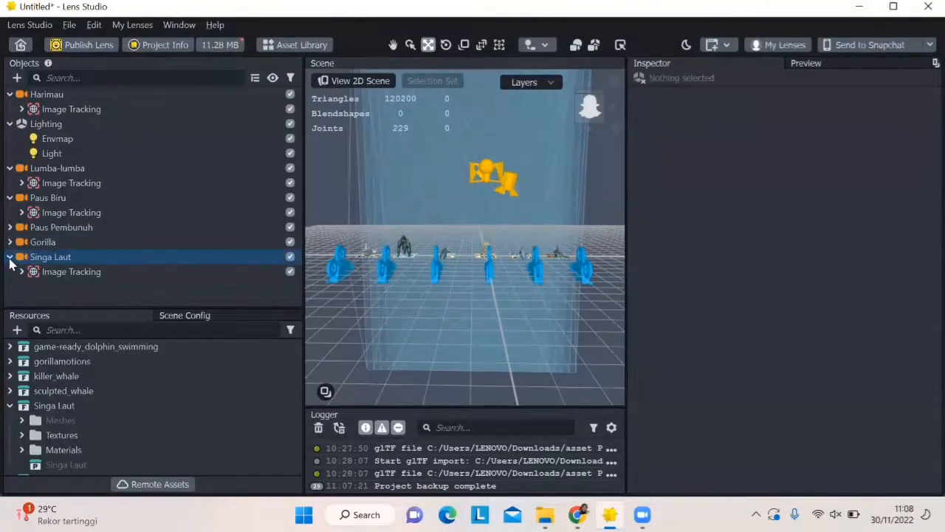
# Collapse the Singa Laut, Paus Biru, Lumba-lumba and Harimau cameras in the object hierarchy.
pyautogui.click(9, 257)
pyautogui.click(9, 197)
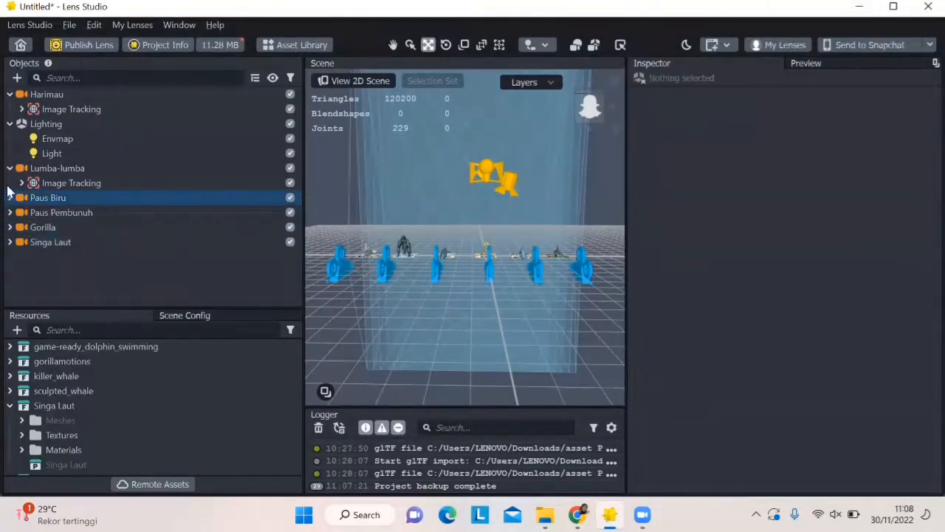
pyautogui.click(10, 168)
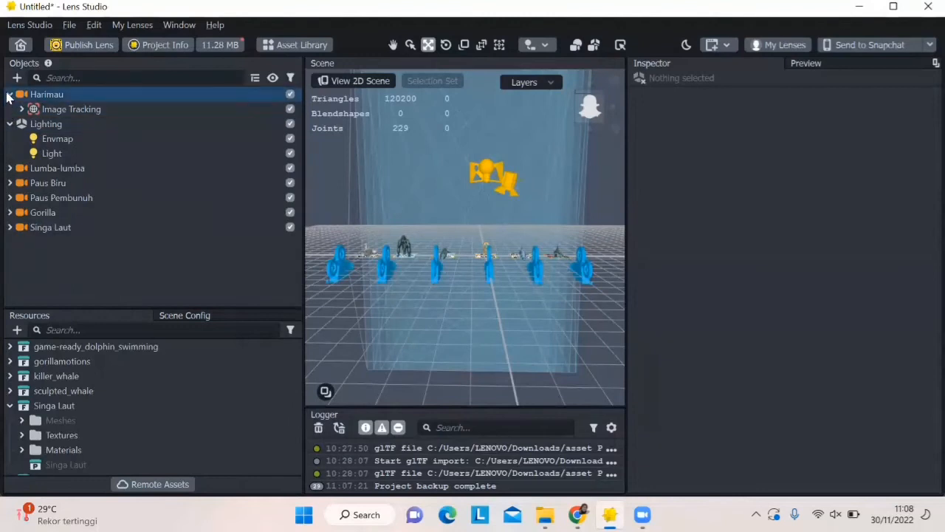
pyautogui.click(9, 95)
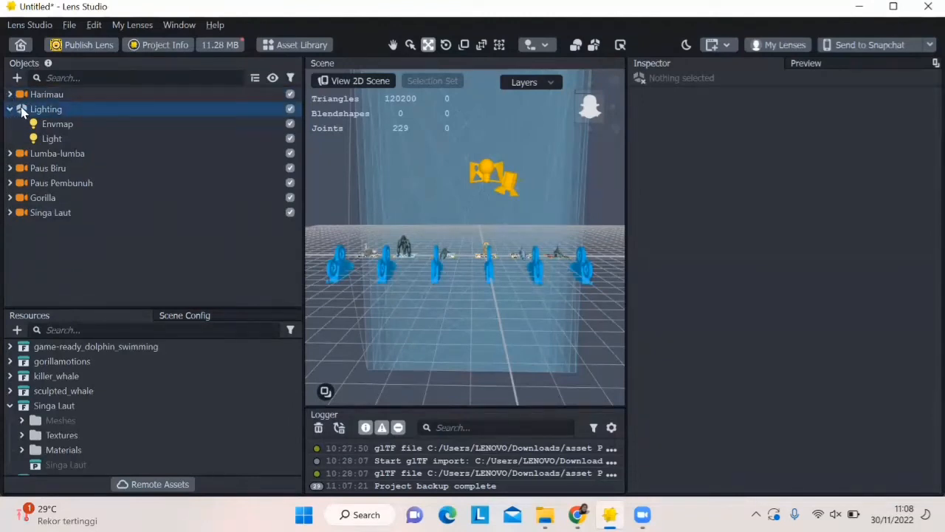
# Try to collapse the Lighting group and move it below the Singa Laut camera in the object hierarchy.
pyautogui.click(10, 110)
pyautogui.moveTo(10, 111); pyautogui.dragTo(8, 120)
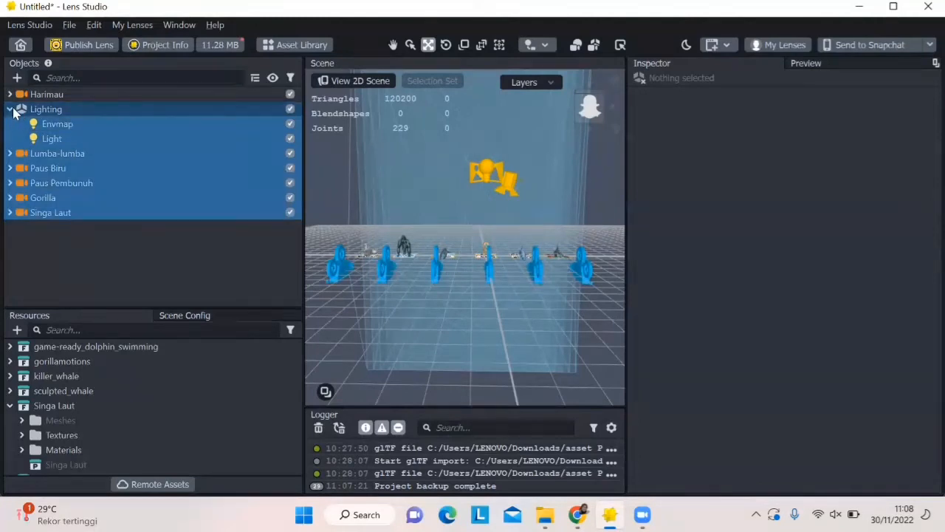
pyautogui.click(8, 109)
pyautogui.moveTo(28, 111); pyautogui.dragTo(53, 224)
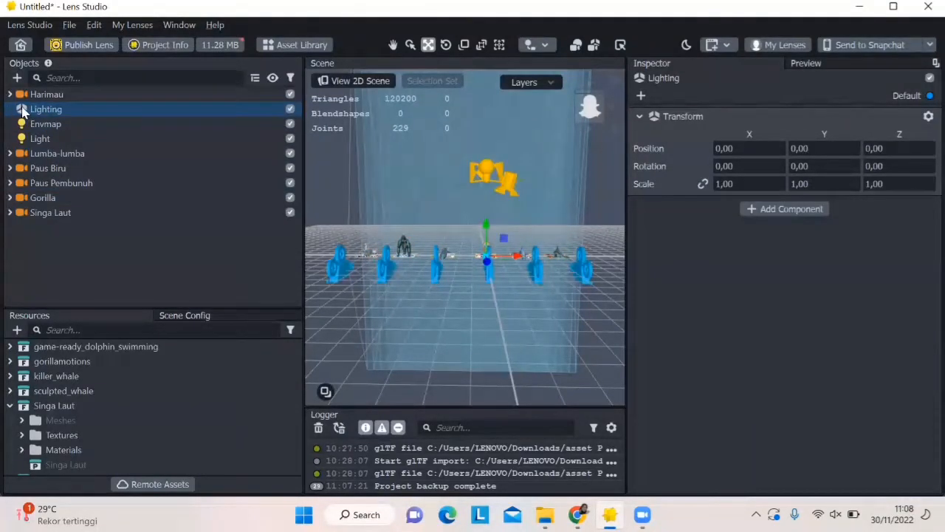
pyautogui.moveTo(22, 111); pyautogui.dragTo(53, 213)
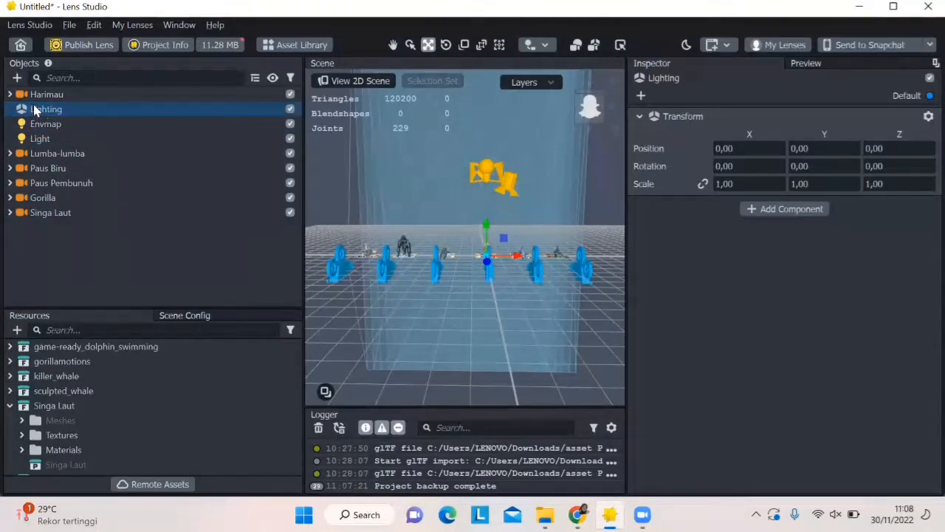
pyautogui.click(37, 215)
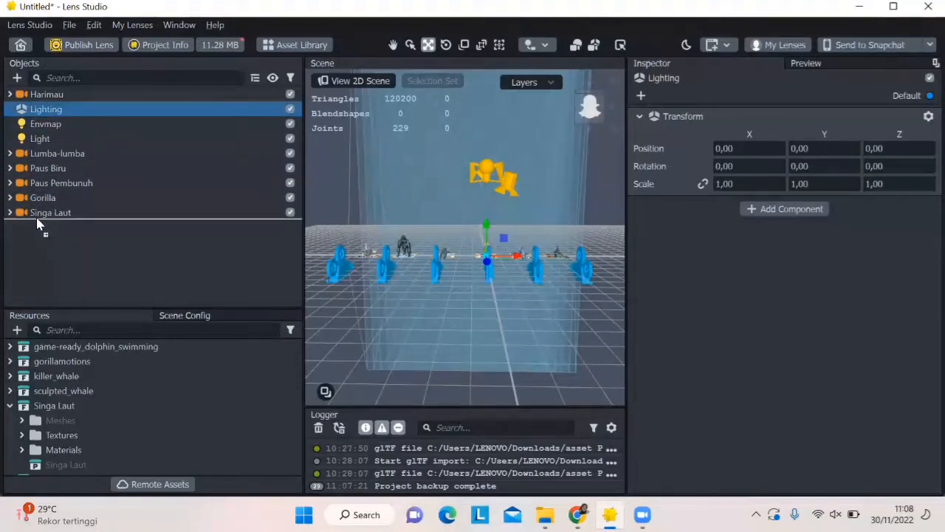
pyautogui.click(11, 212)
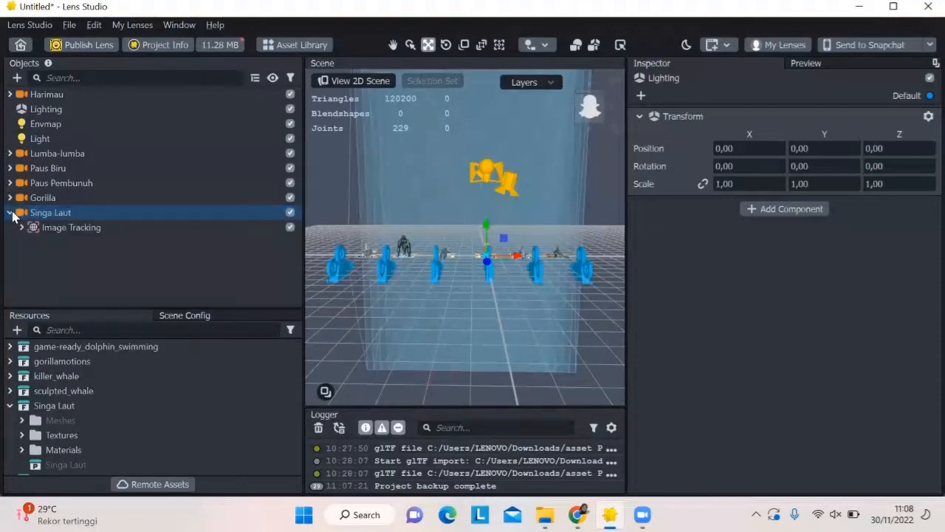
pyautogui.click(11, 212)
# Undo the hierarchy changes that took Envmap and Light out of the Lighting group.
pyautogui.click(19, 111)
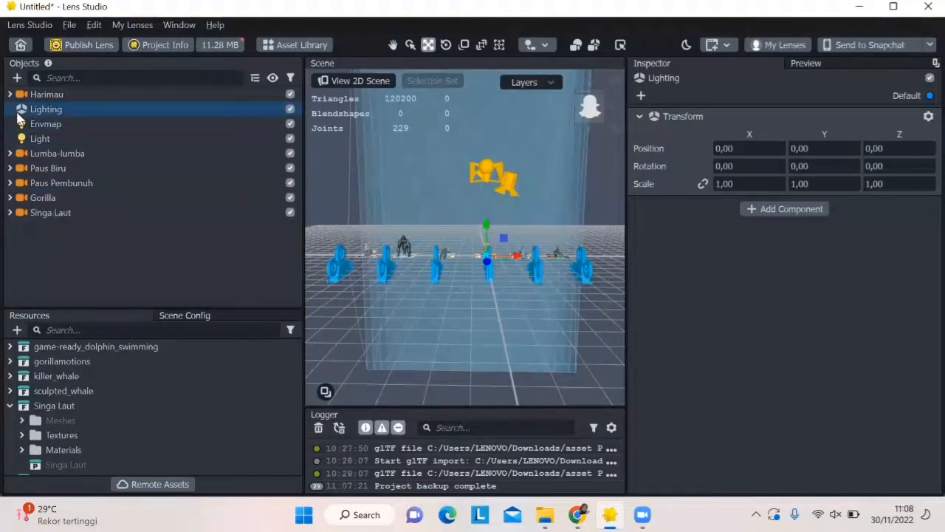
pyautogui.hotkey('ctrl', 'z')
pyautogui.hotkey('ctrl', 'z')
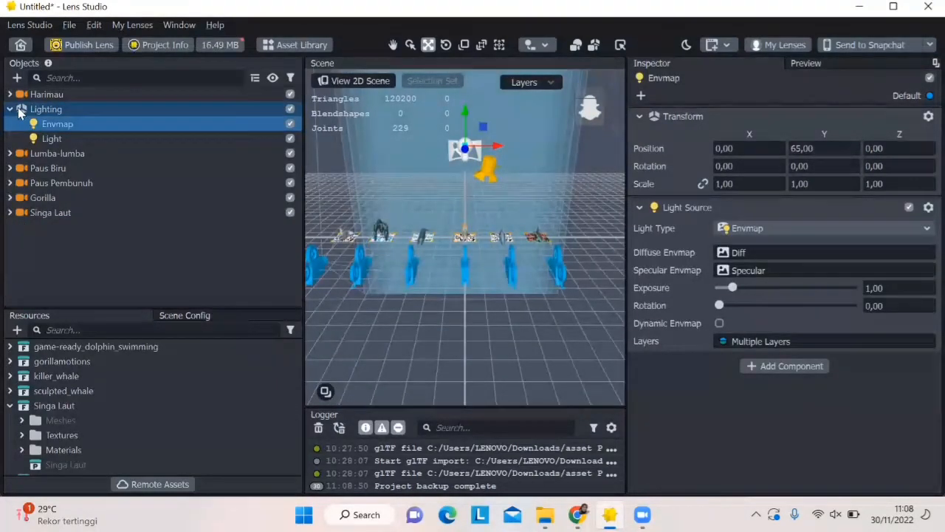
# Collapse the Lighting group and place it above the Harimau camera in the object hierarchy.
pyautogui.click(12, 109)
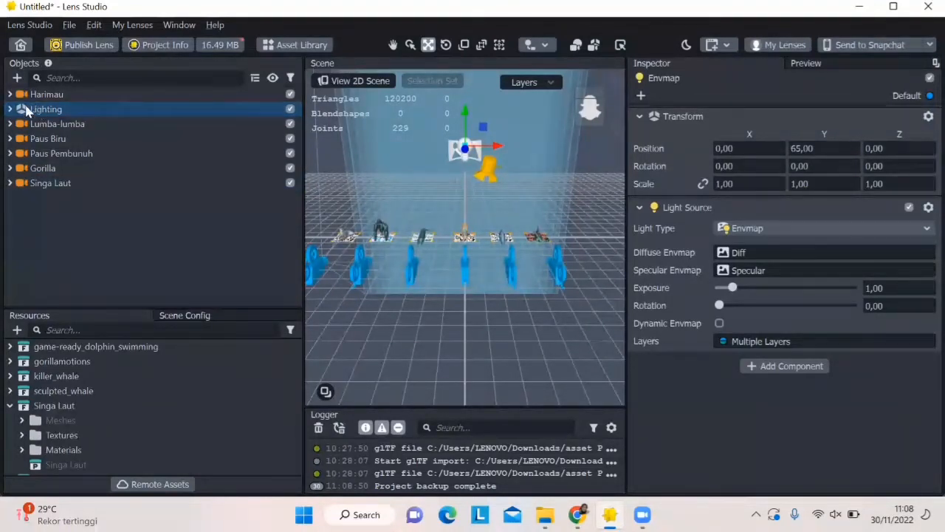
pyautogui.click(47, 94)
pyautogui.moveTo(51, 114); pyautogui.dragTo(51, 114)
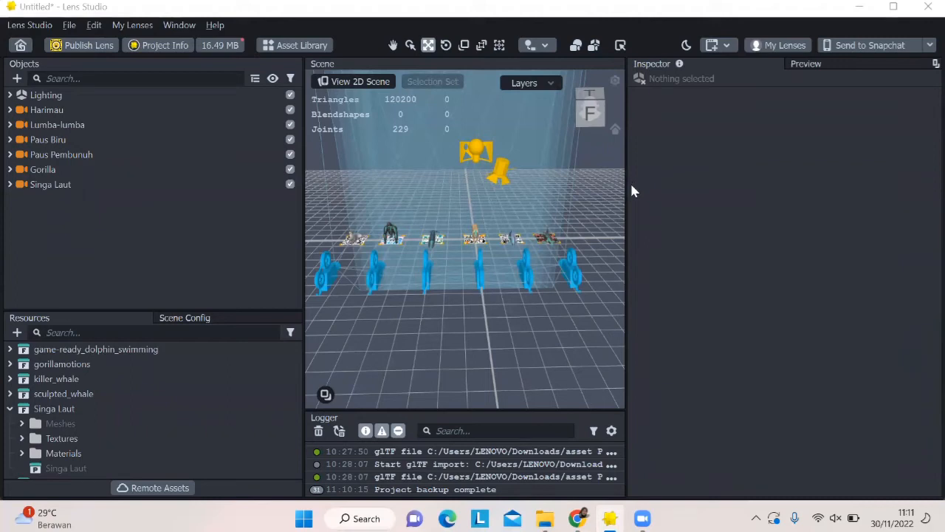
# Add a Behavior helper script under the Harimau camera's Image Tracking object.
pyautogui.click(11, 110)
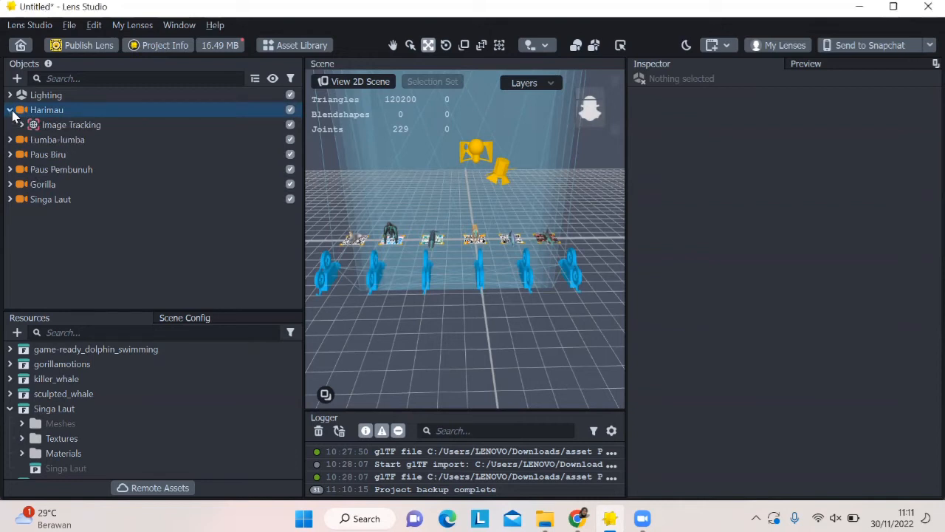
pyautogui.click(144, 129)
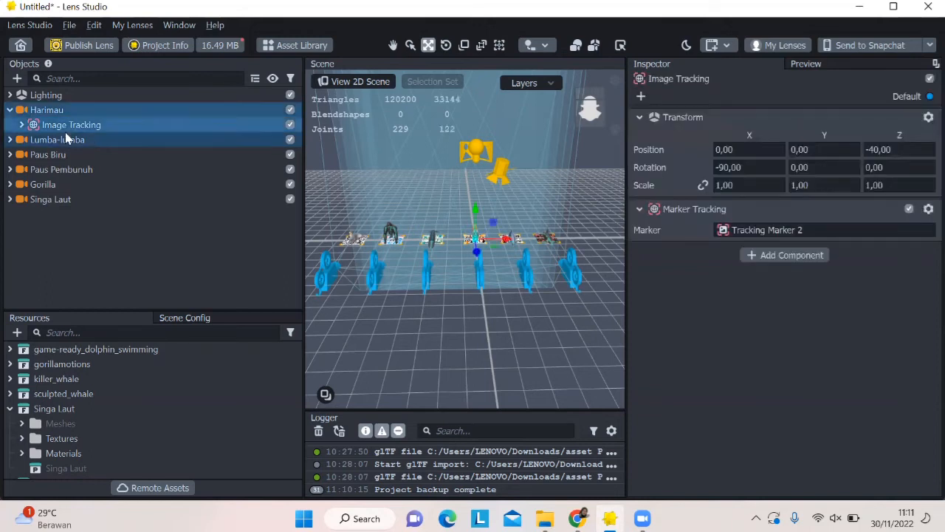
pyautogui.click(17, 78)
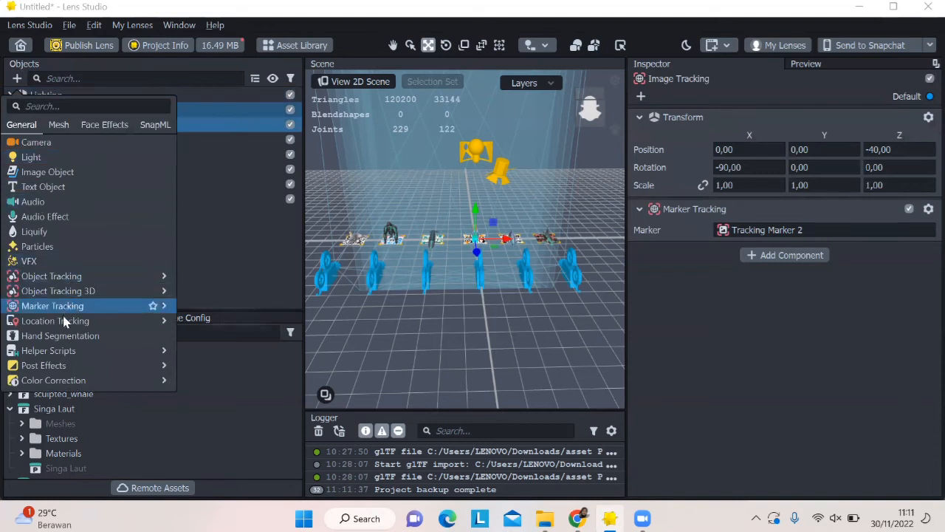
pyautogui.moveTo(169, 355)
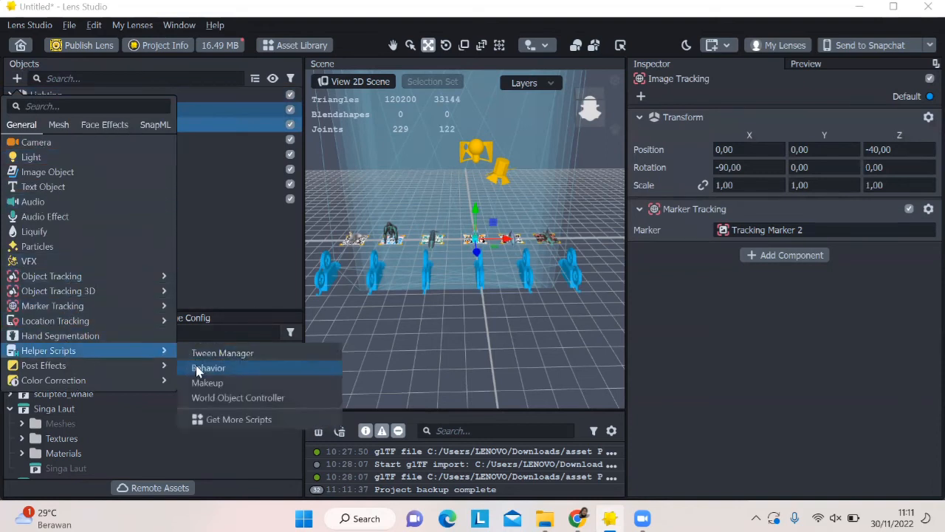
pyautogui.click(197, 369)
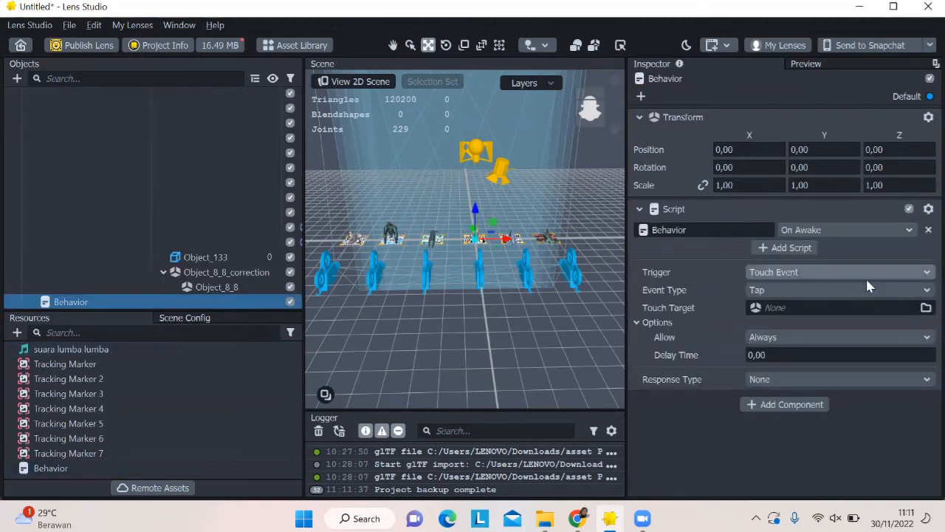
# Switch the Harimau Behavior script's run event to On Start and back to On Awake.
pyautogui.click(866, 233)
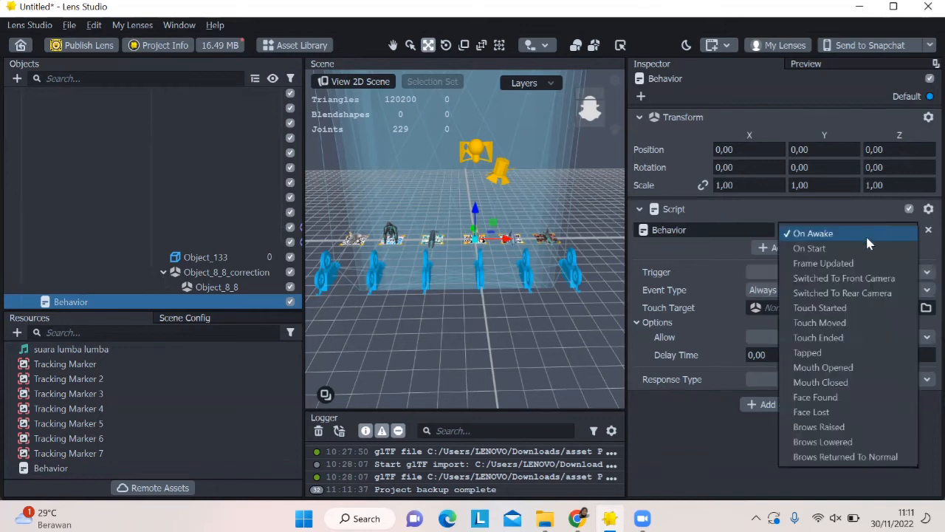
pyautogui.click(868, 244)
pyautogui.click(870, 234)
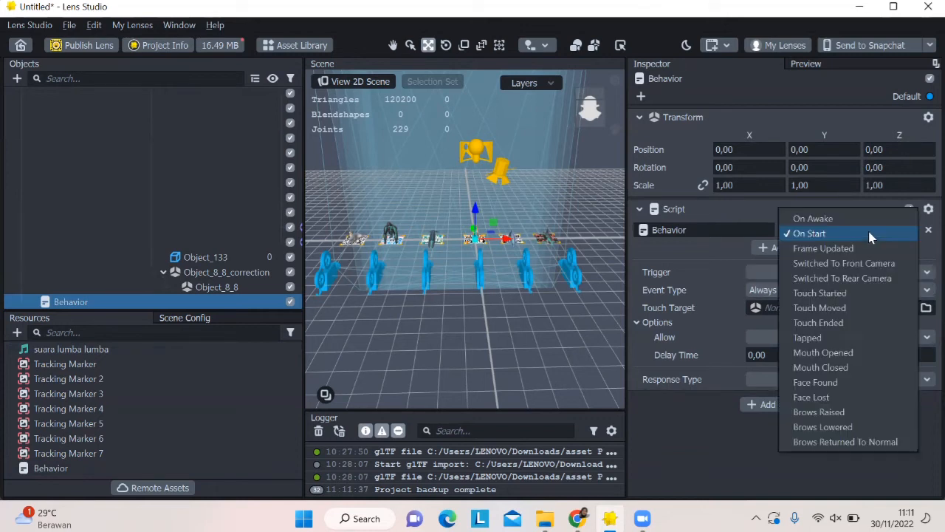
pyautogui.click(870, 233)
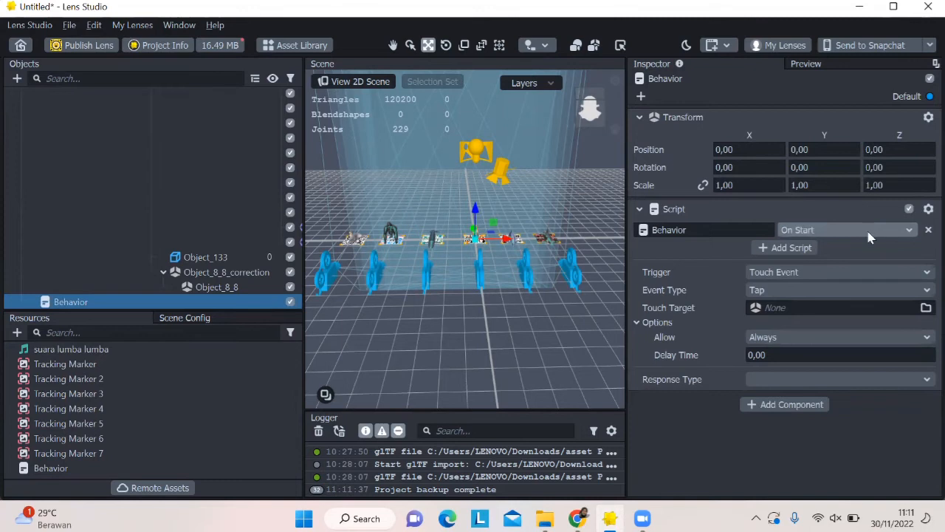
pyautogui.click(869, 234)
pyautogui.click(864, 216)
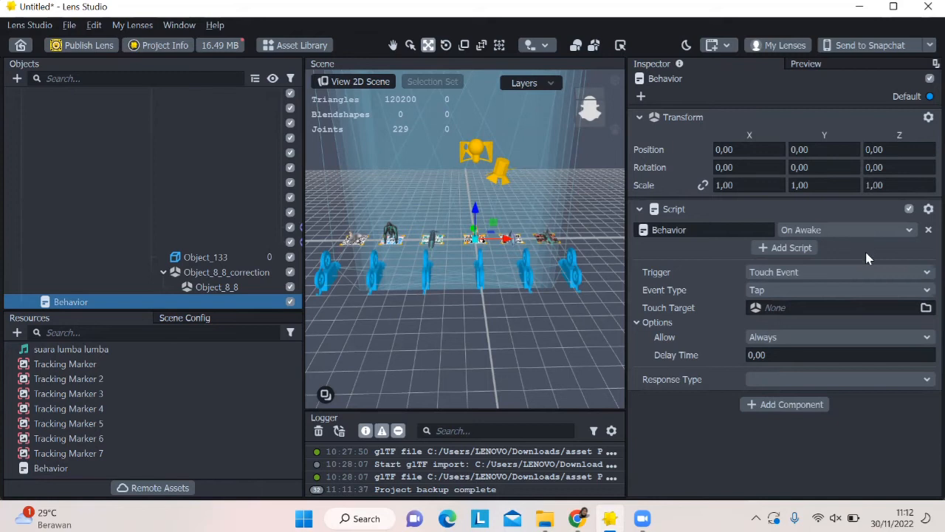
pyautogui.click(876, 235)
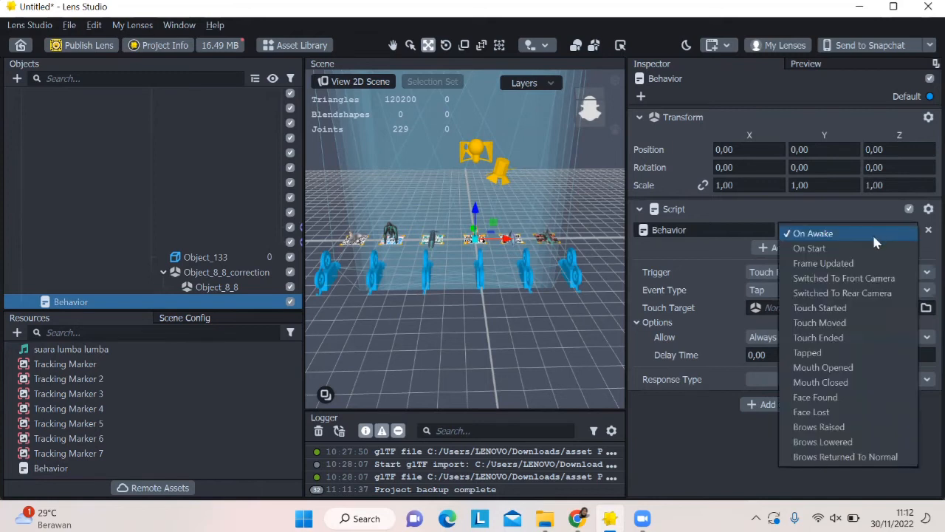
pyautogui.click(877, 232)
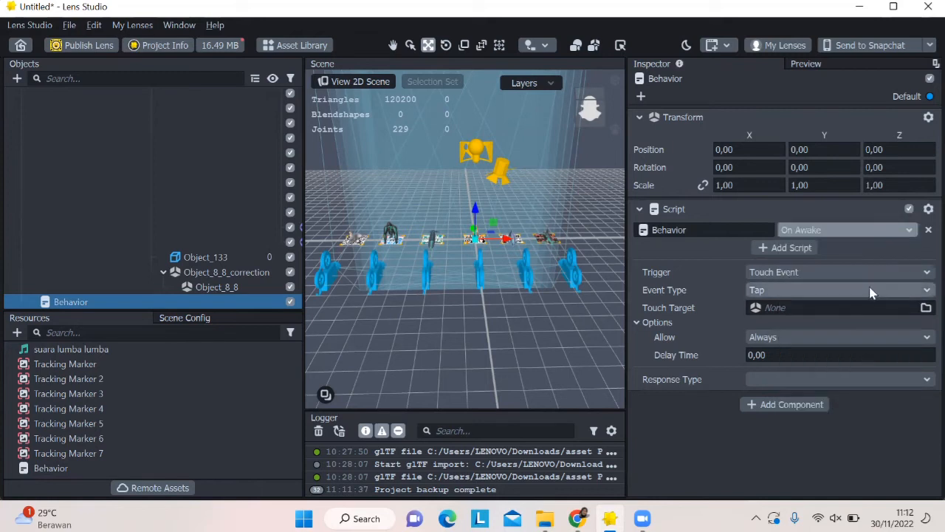
# Set the Behavior script's touch target to the Object_133 mesh of tiger_animation under Harimau's Image Tracking.
pyautogui.click(848, 304)
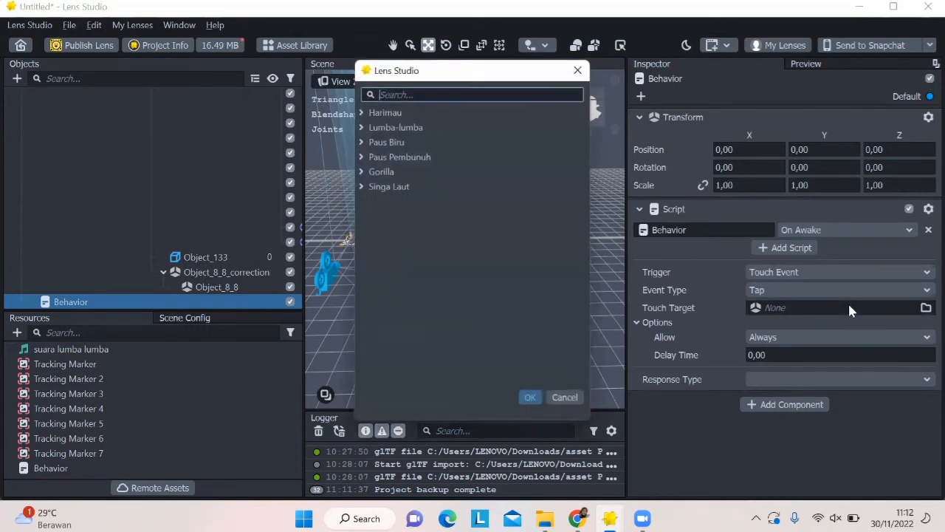
pyautogui.click(361, 112)
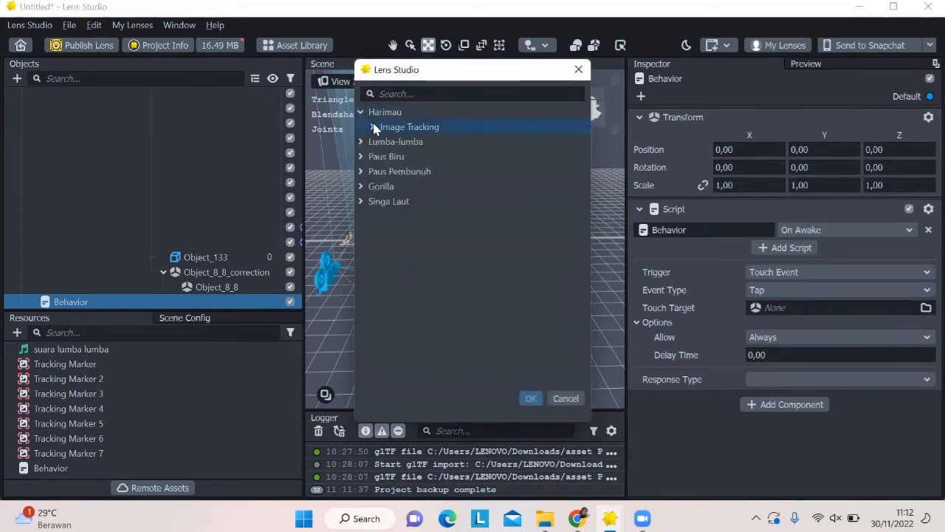
pyautogui.click(373, 127)
pyautogui.click(383, 142)
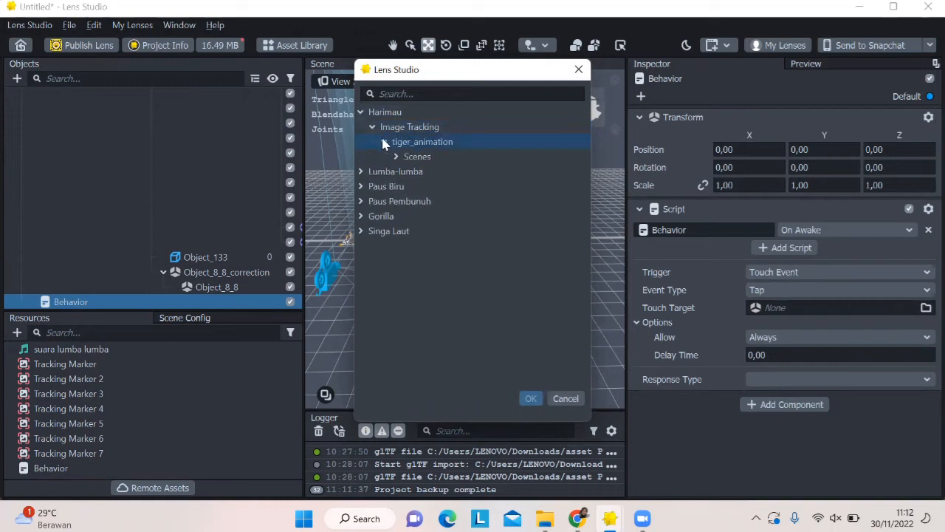
pyautogui.click(396, 156)
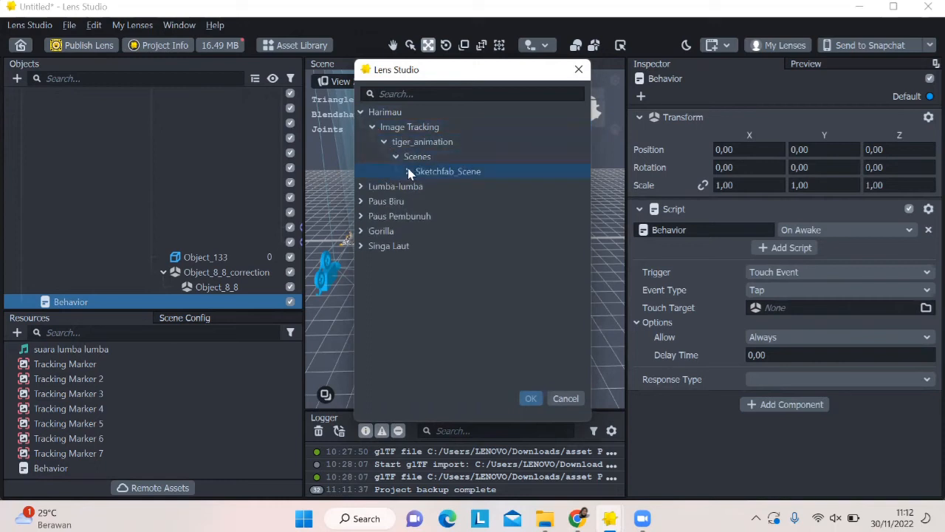
pyautogui.click(407, 171)
pyautogui.click(420, 187)
pyautogui.click(432, 201)
pyautogui.click(443, 217)
pyautogui.click(455, 231)
pyautogui.click(467, 246)
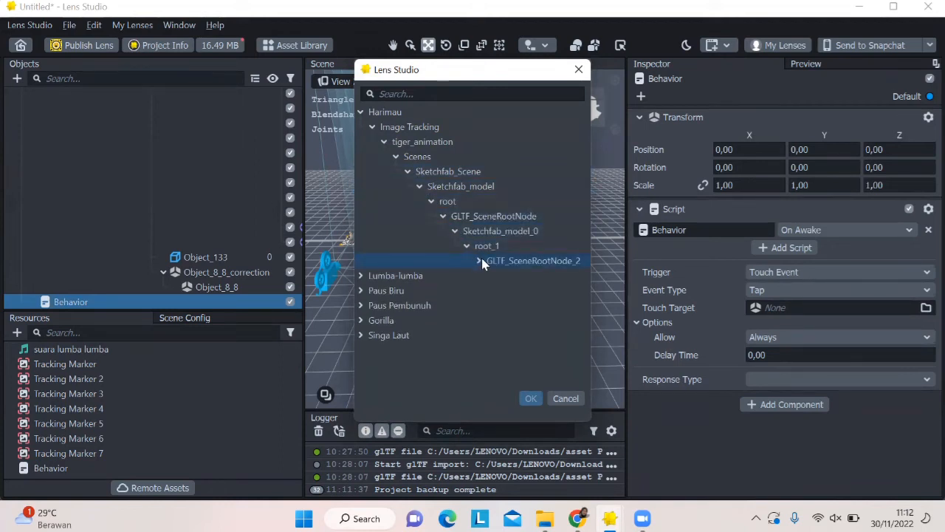
pyautogui.click(479, 261)
pyautogui.click(491, 275)
pyautogui.click(503, 291)
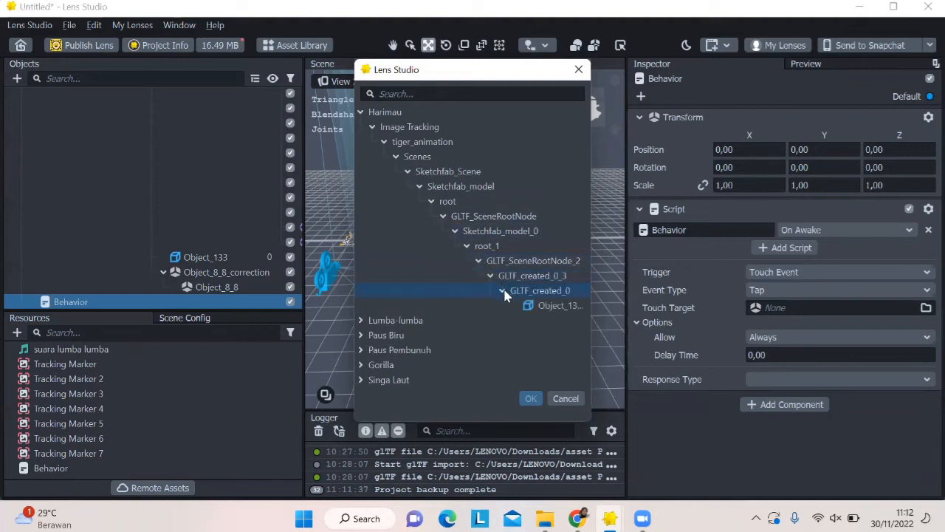
pyautogui.click(526, 305)
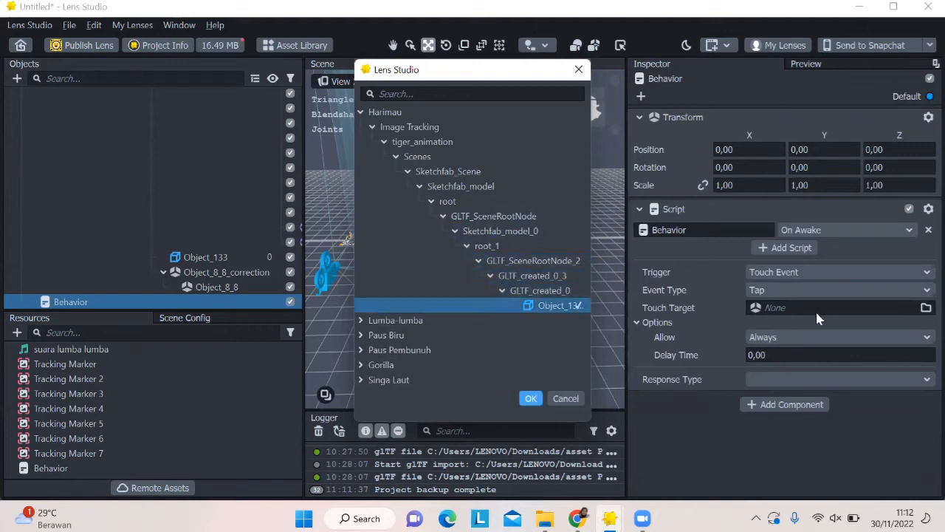
pyautogui.click(531, 398)
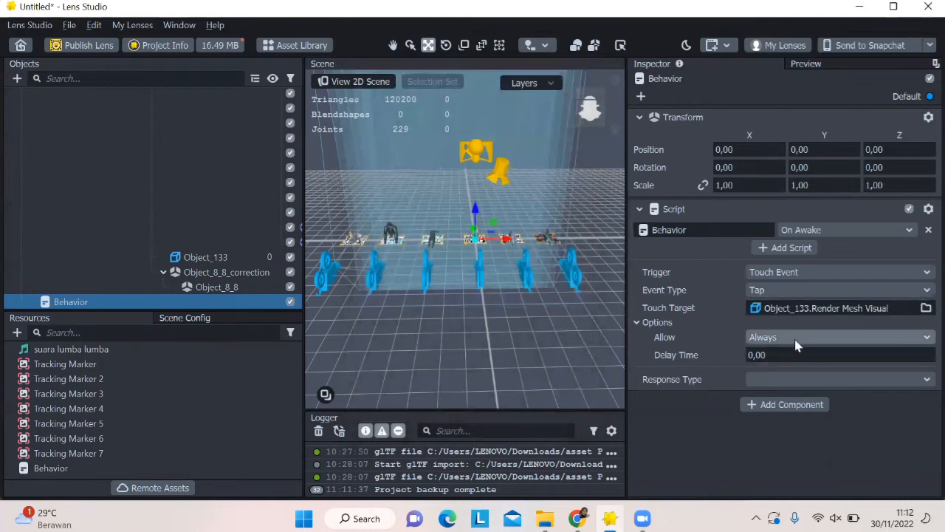
# Set the Harimau Behavior's response type to Play Sound with the "Suara Harimau Ngamuk Mengaum dan Marah" audio track.
pyautogui.click(795, 385)
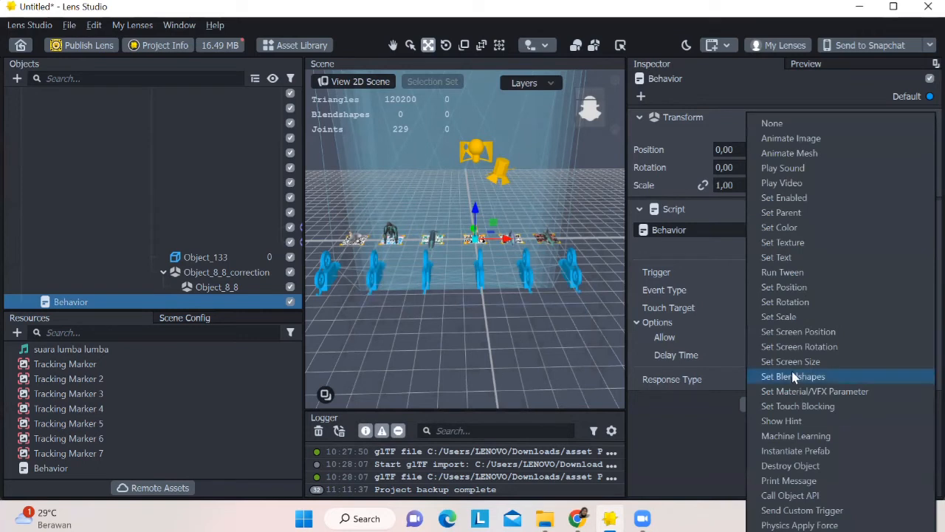
pyautogui.click(804, 168)
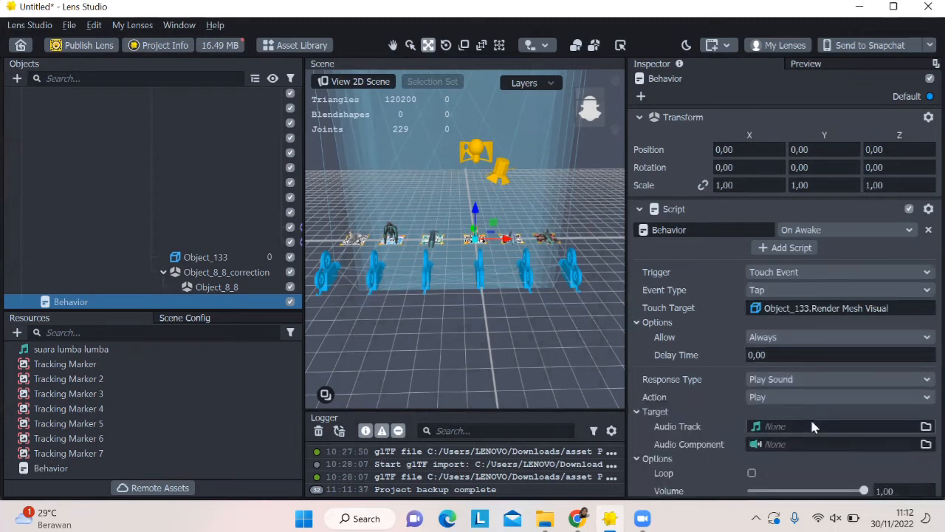
pyautogui.scroll(-1, 771, 403)
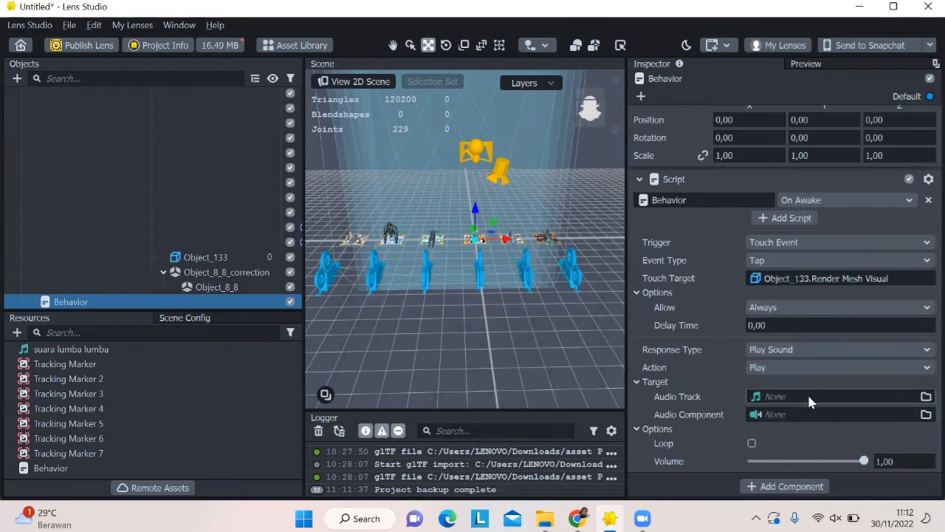
pyautogui.click(807, 398)
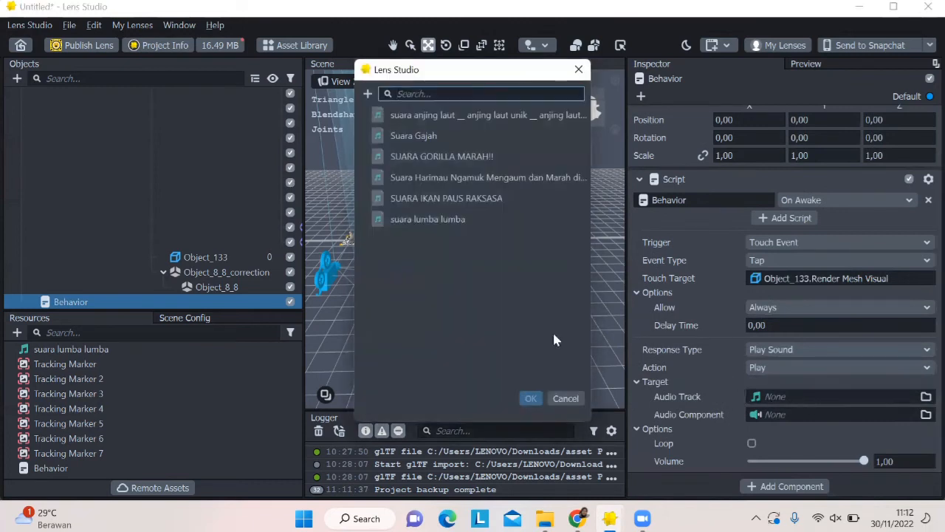
pyautogui.click(483, 177)
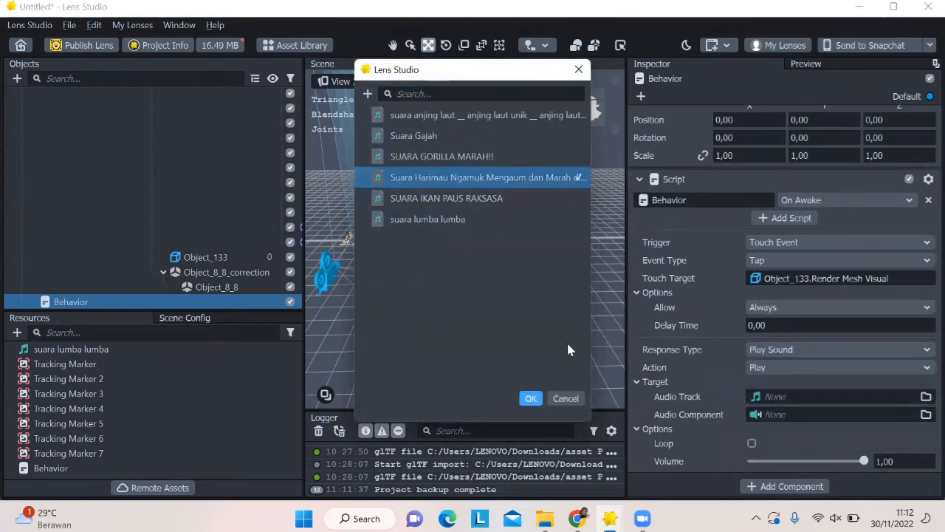
pyautogui.click(531, 398)
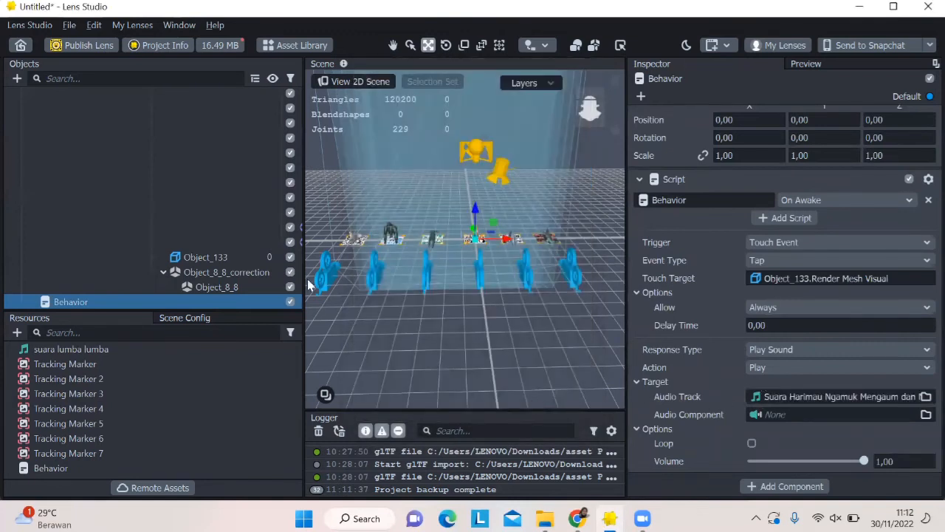
# Collapse the Harimau camera and add a Behavior helper script under the Lumba-lumba camera's Image Tracking object.
pyautogui.scroll(5, 163, 238)
pyautogui.scroll(10, 159, 236)
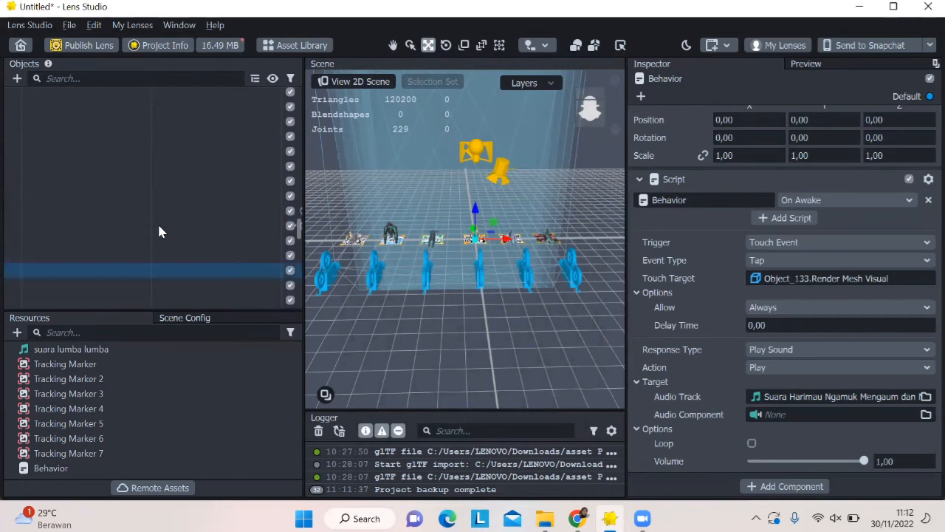
pyautogui.scroll(10, 159, 231)
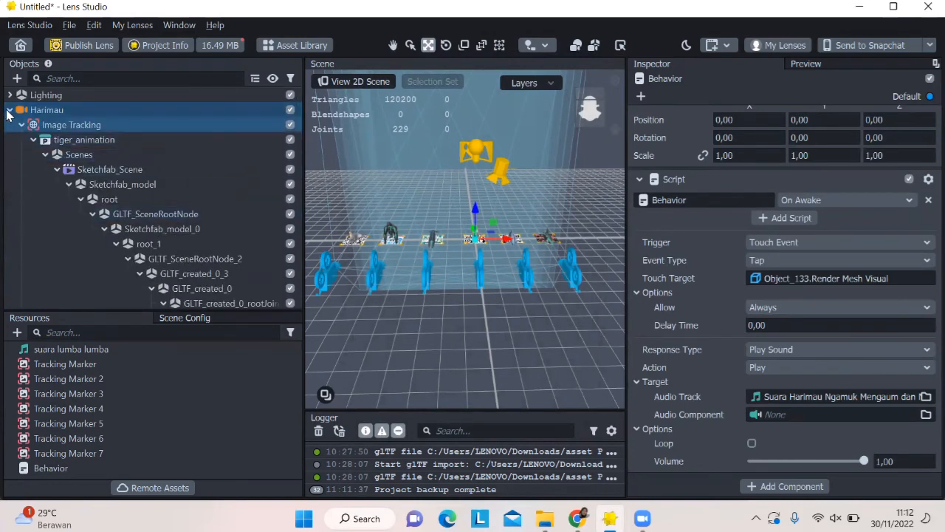
pyautogui.click(8, 110)
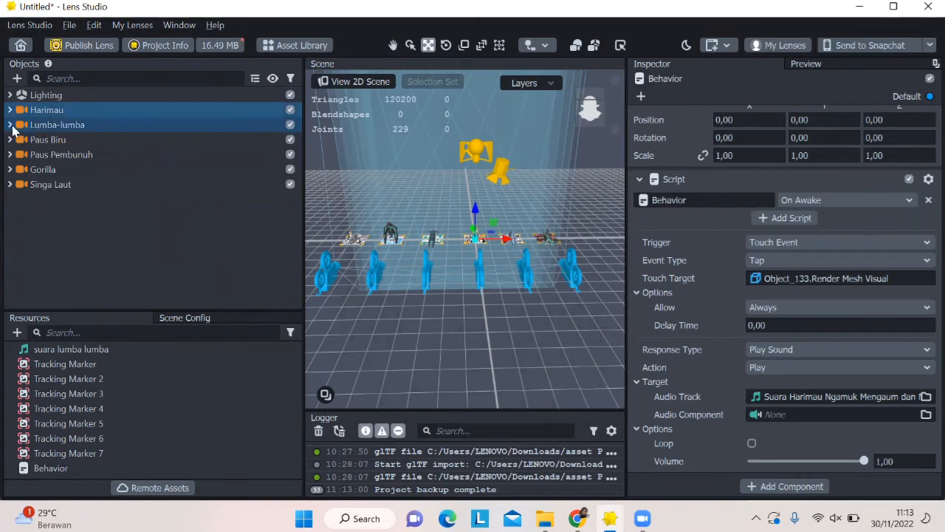
pyautogui.click(10, 124)
pyautogui.click(37, 140)
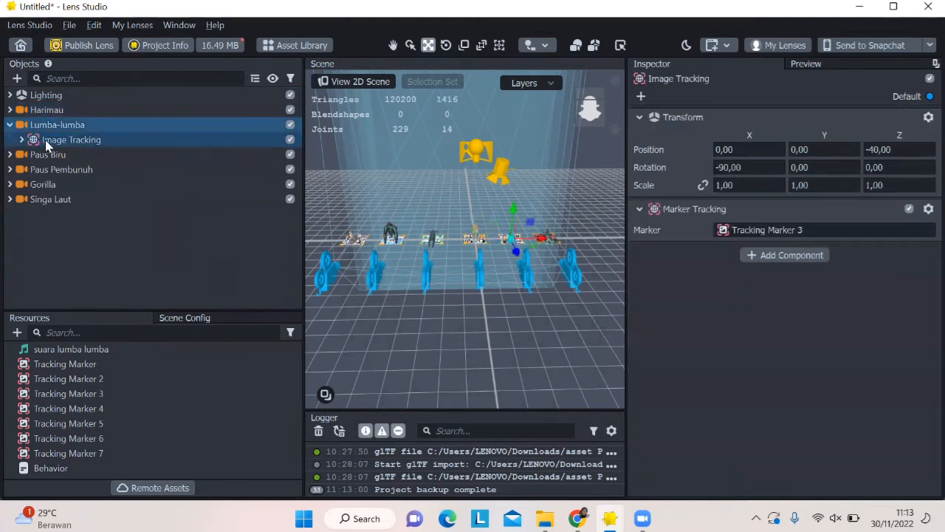
pyautogui.click(17, 78)
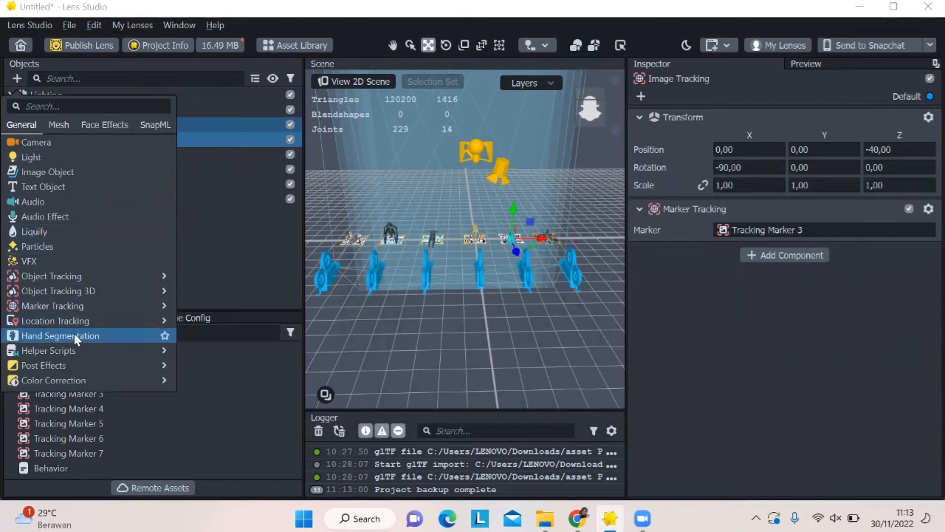
pyautogui.moveTo(75, 349)
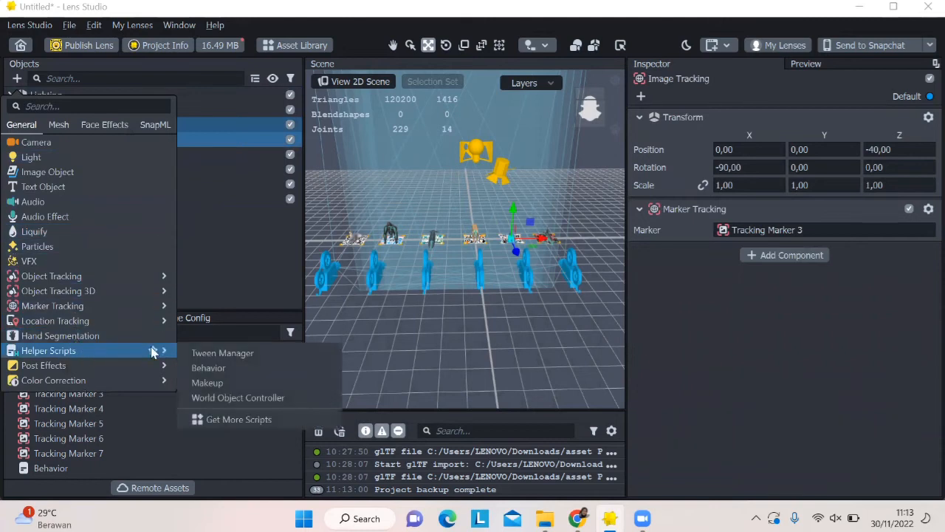
pyautogui.click(208, 368)
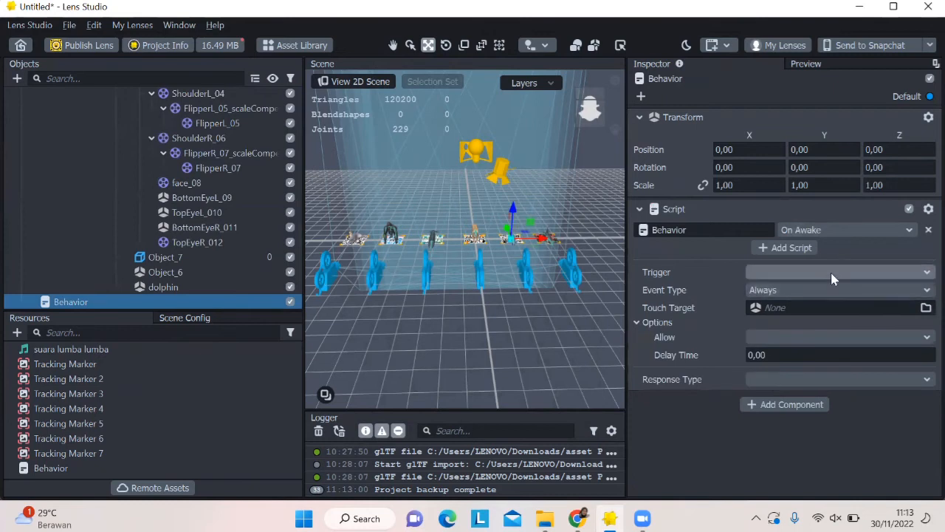
# Switch the Lumba-lumba Behavior script's run event to On Start and back to On Awake.
pyautogui.click(845, 230)
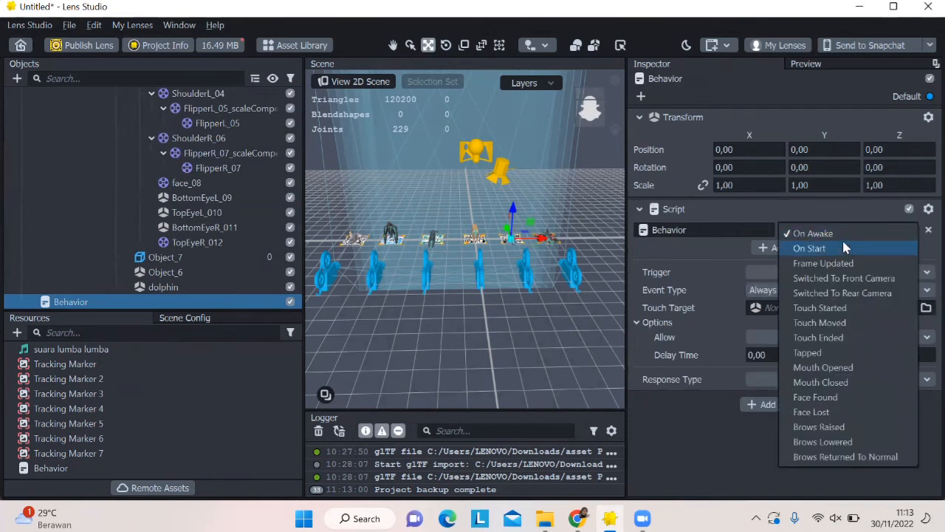
pyautogui.click(844, 241)
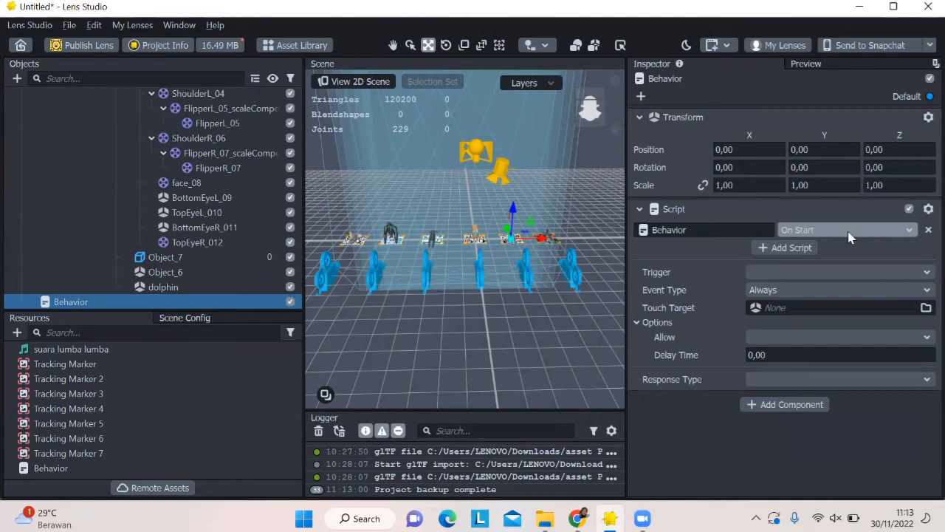
pyautogui.click(849, 232)
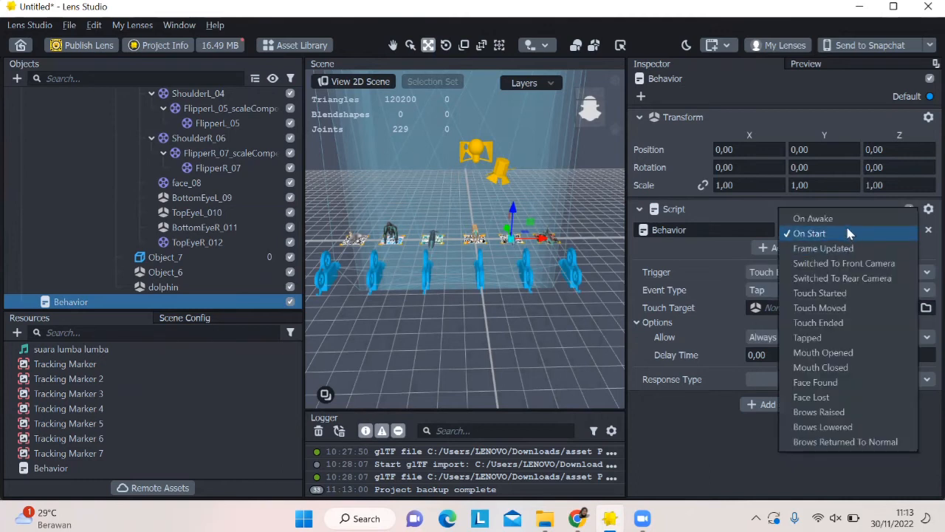
pyautogui.click(846, 217)
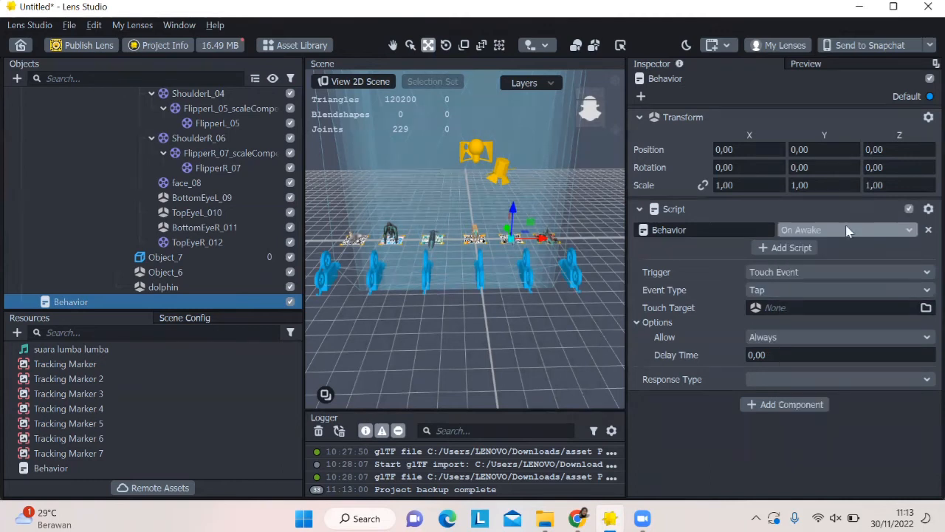
# Set the Lumba-lumba Behavior's touch target to the Object_7 render mesh of game-ready_dolphin_swimming.
pyautogui.click(814, 307)
pyautogui.press('Escape')
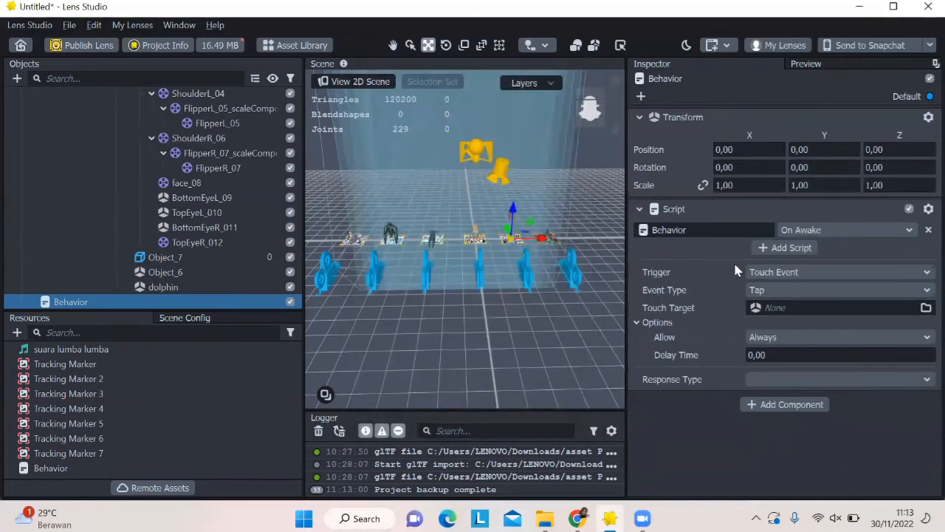
pyautogui.click(776, 309)
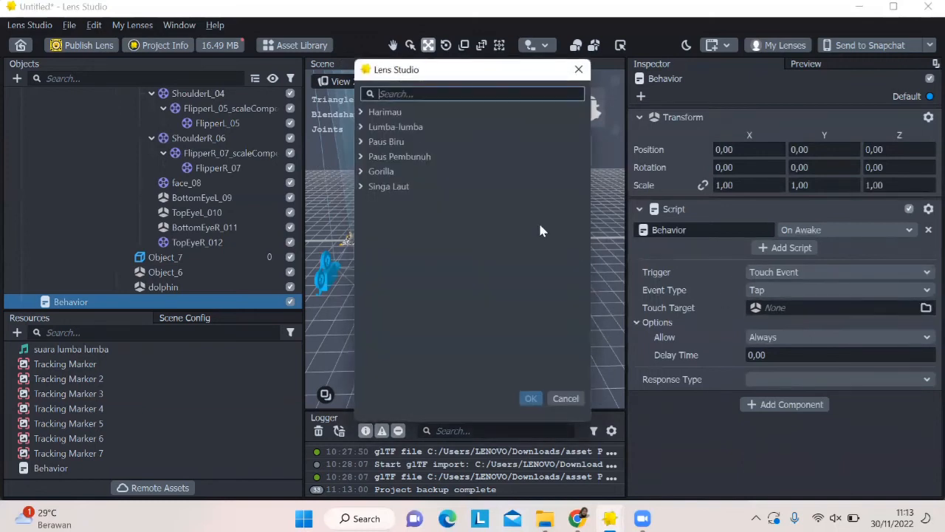
pyautogui.click(360, 127)
pyautogui.click(371, 143)
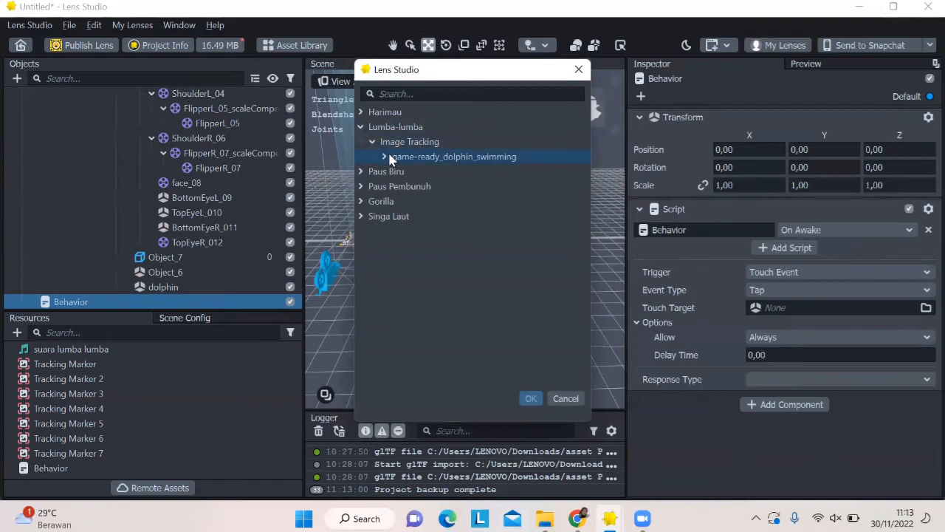
pyautogui.click(384, 156)
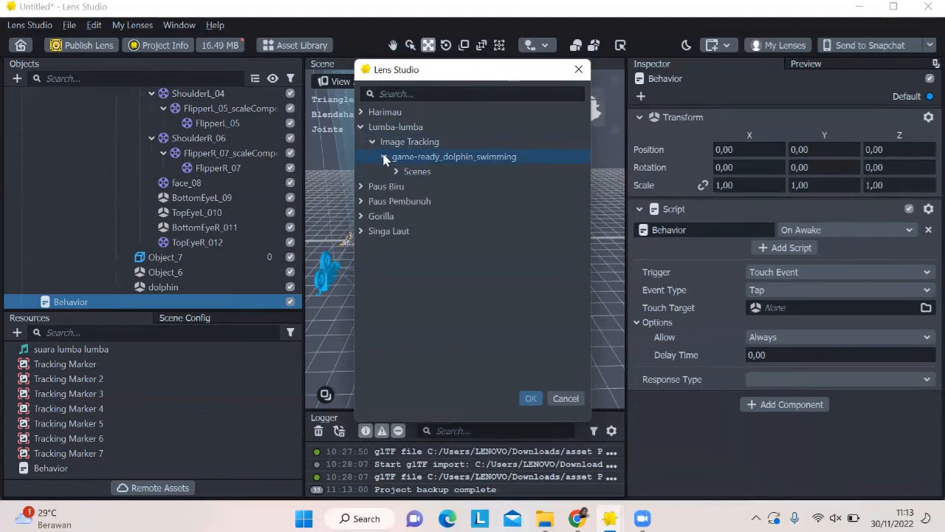
pyautogui.click(396, 171)
pyautogui.click(406, 186)
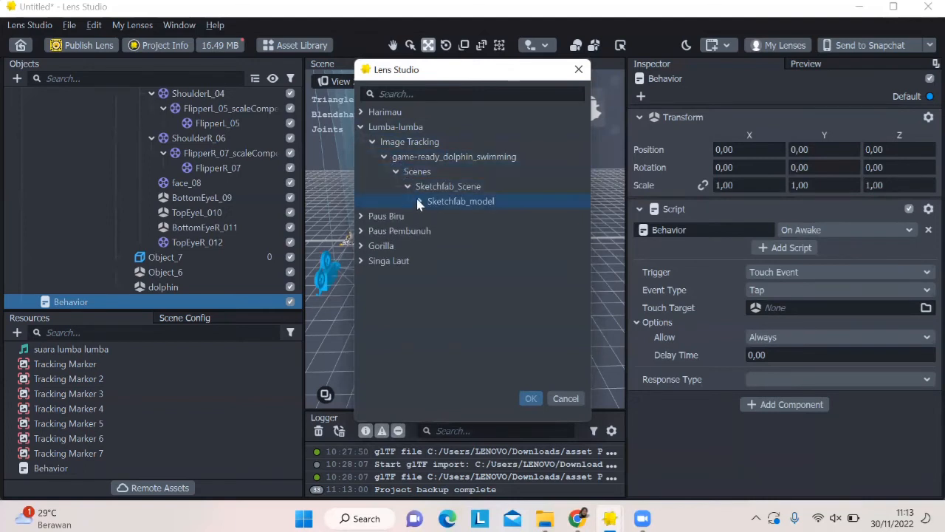
pyautogui.click(420, 202)
pyautogui.click(432, 215)
pyautogui.click(443, 231)
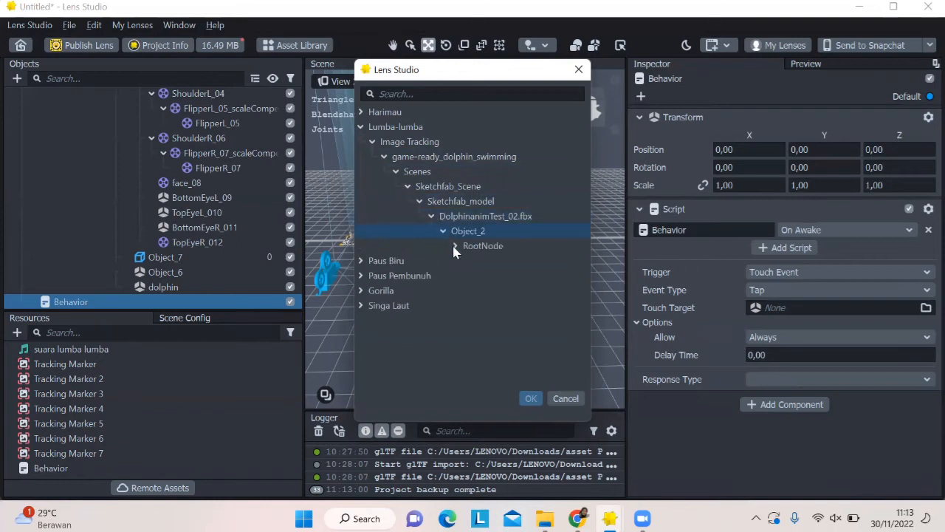
pyautogui.click(455, 246)
pyautogui.click(468, 261)
pyautogui.click(491, 275)
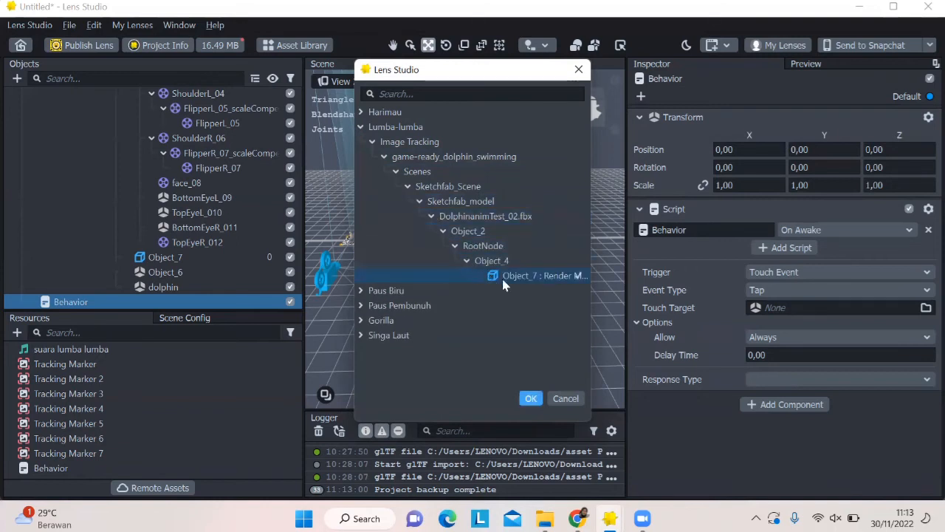
pyautogui.click(531, 399)
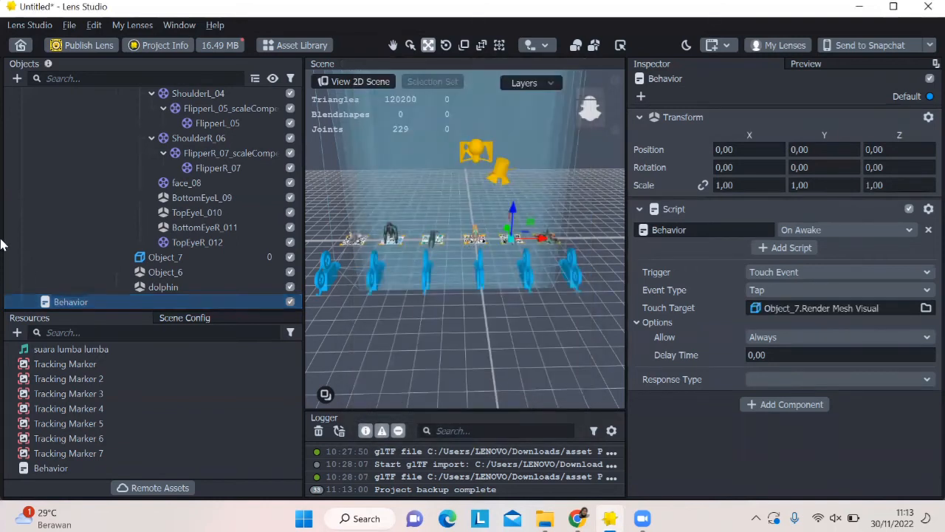
# Set the Lumba-lumba Behavior's response type to Play Sound with the "suara lumba lumba" audio track.
pyautogui.click(801, 376)
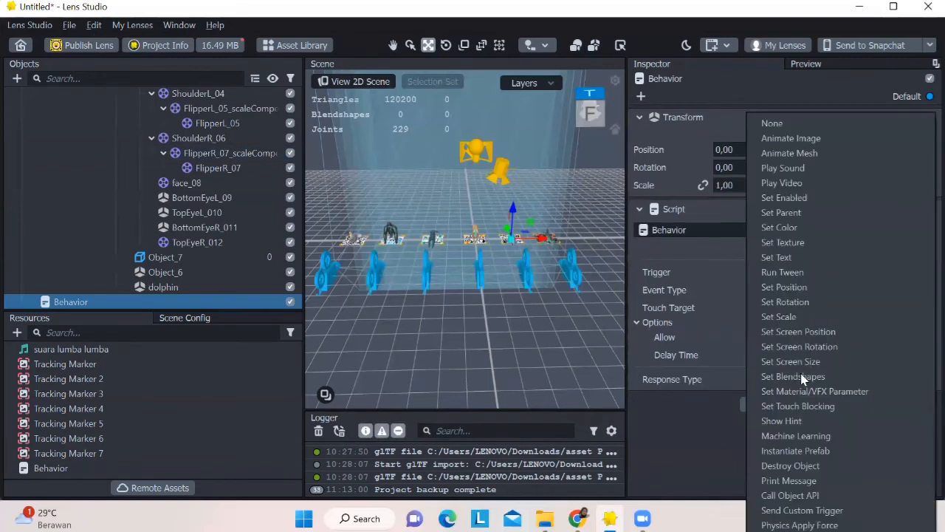
pyautogui.click(810, 169)
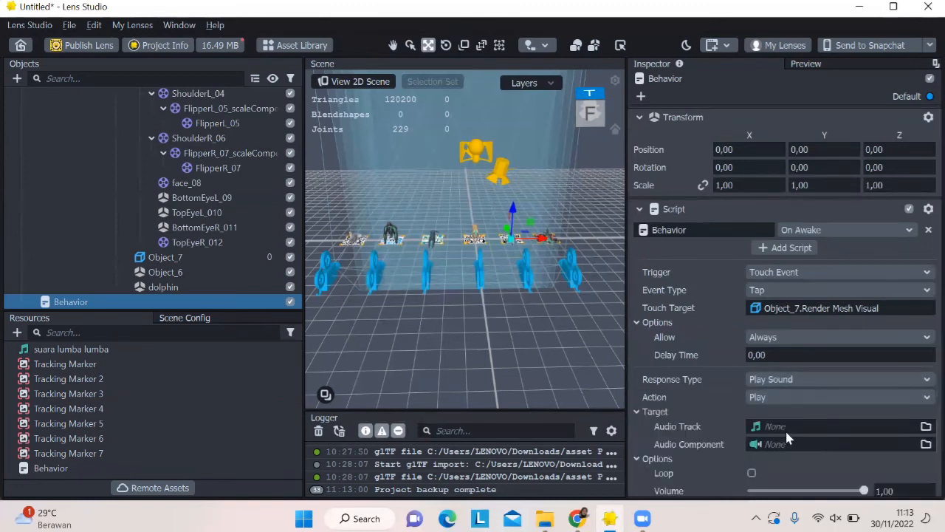
pyautogui.click(792, 429)
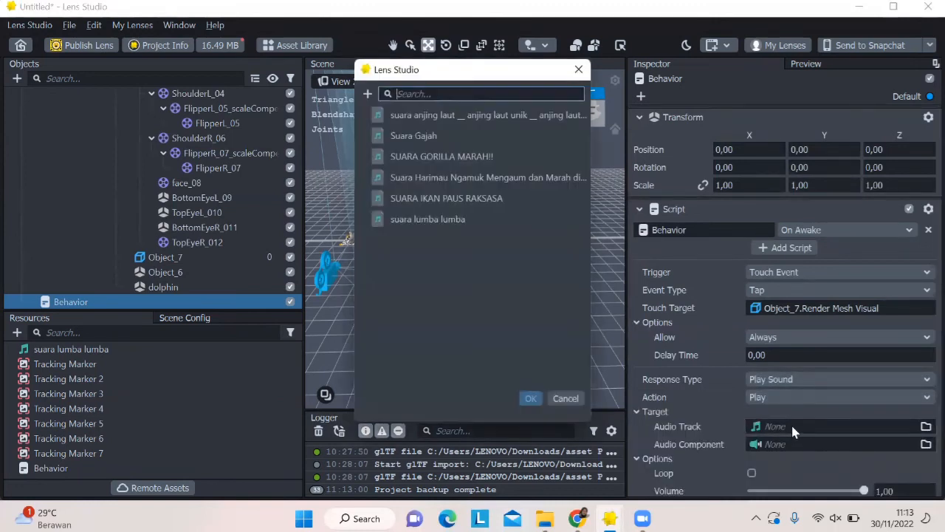
pyautogui.click(448, 219)
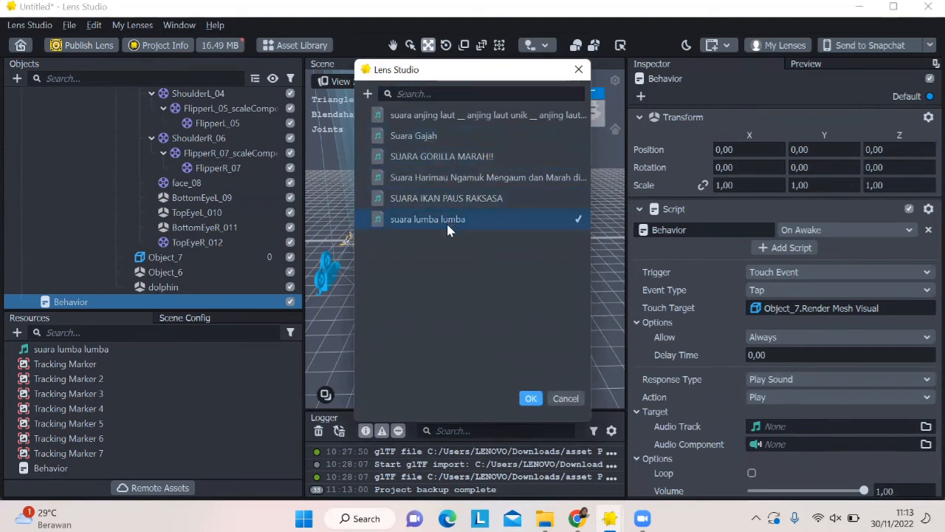
pyautogui.click(531, 398)
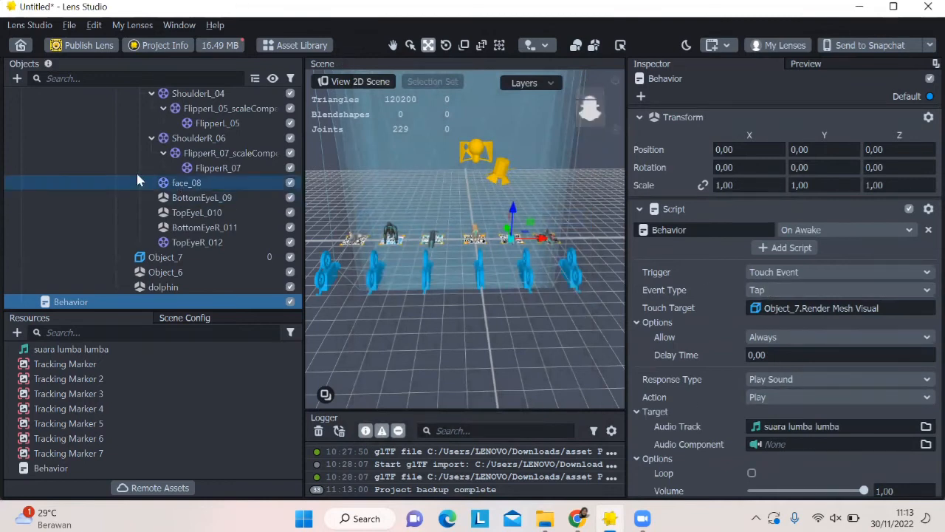
# Collapse Lumba-lumba's Image Tracking object and add a Behavior helper script under the Paus Biru camera's Image Tracking object.
pyautogui.scroll(5, 57, 156)
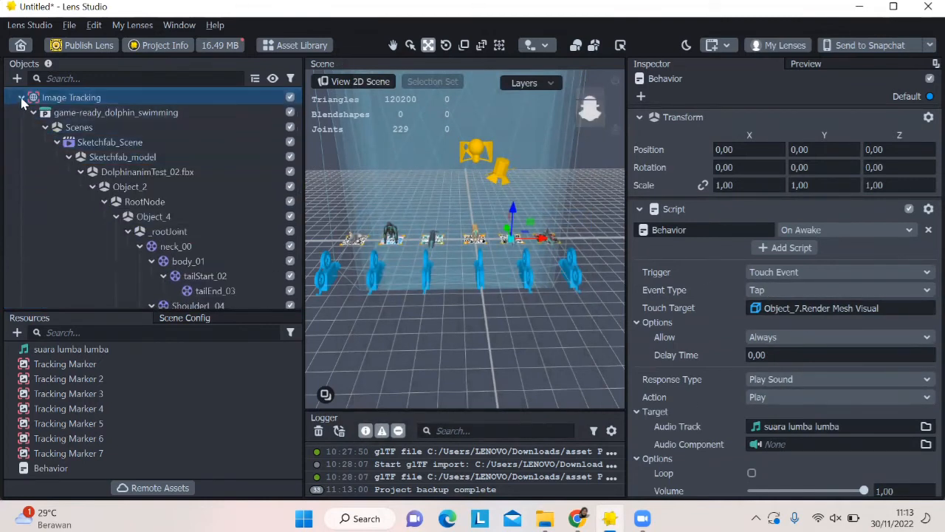
pyautogui.click(21, 97)
pyautogui.click(82, 158)
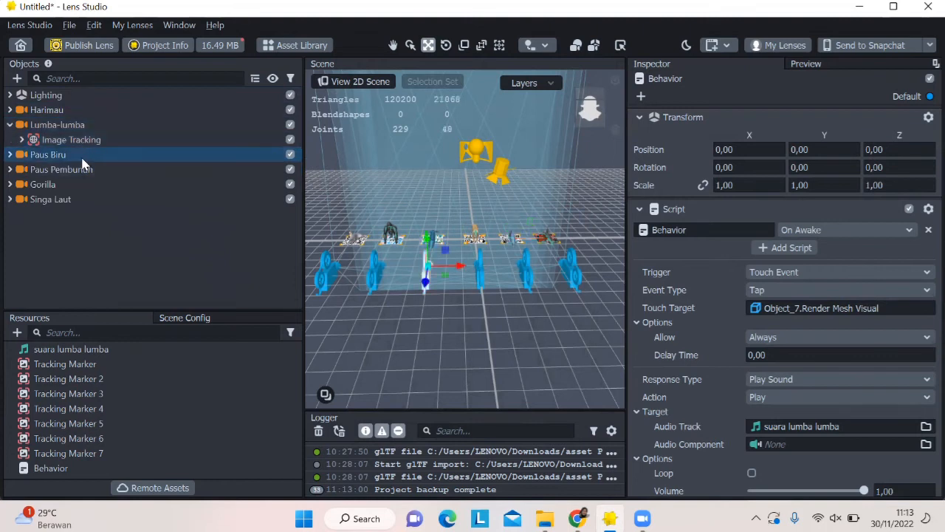
pyautogui.click(10, 154)
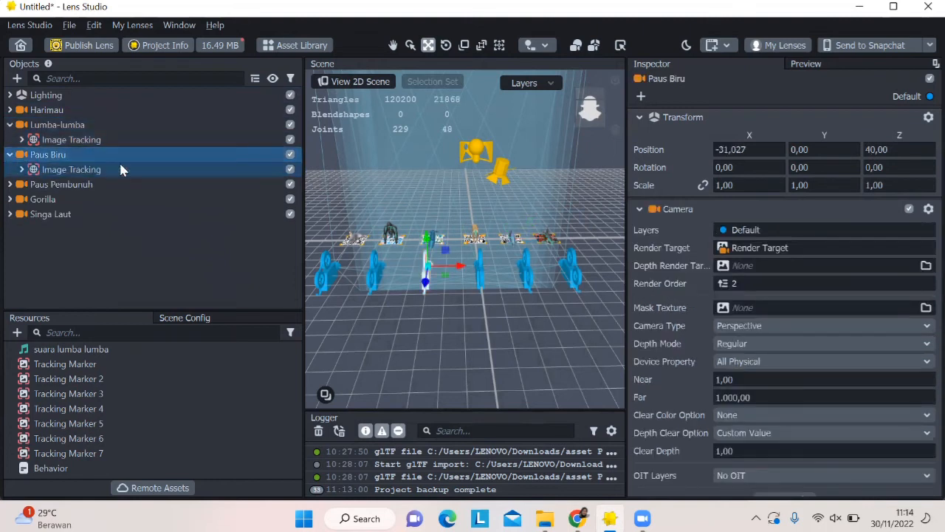
pyautogui.click(88, 169)
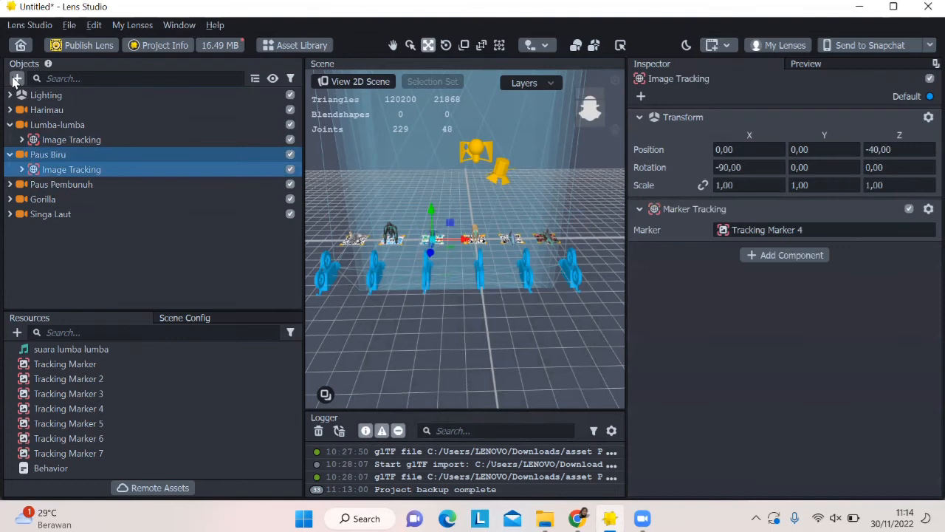
pyautogui.click(15, 78)
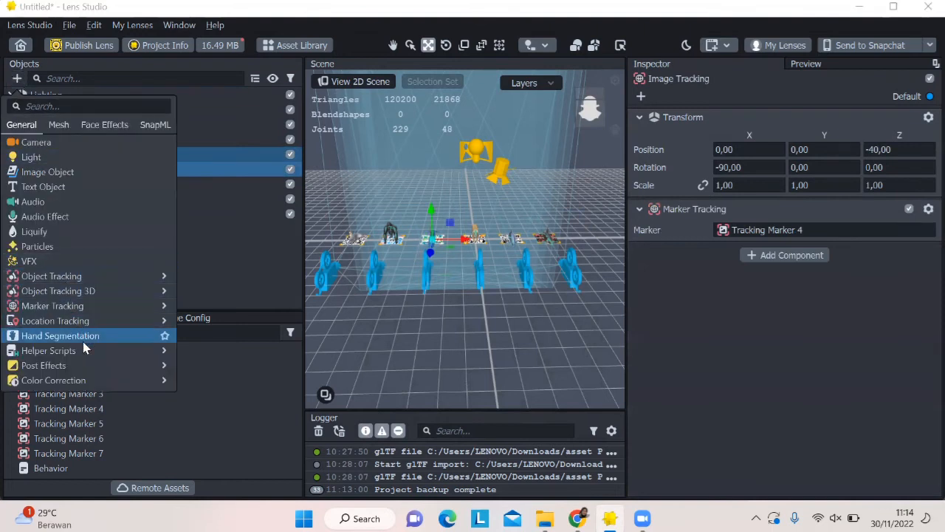
pyautogui.click(211, 366)
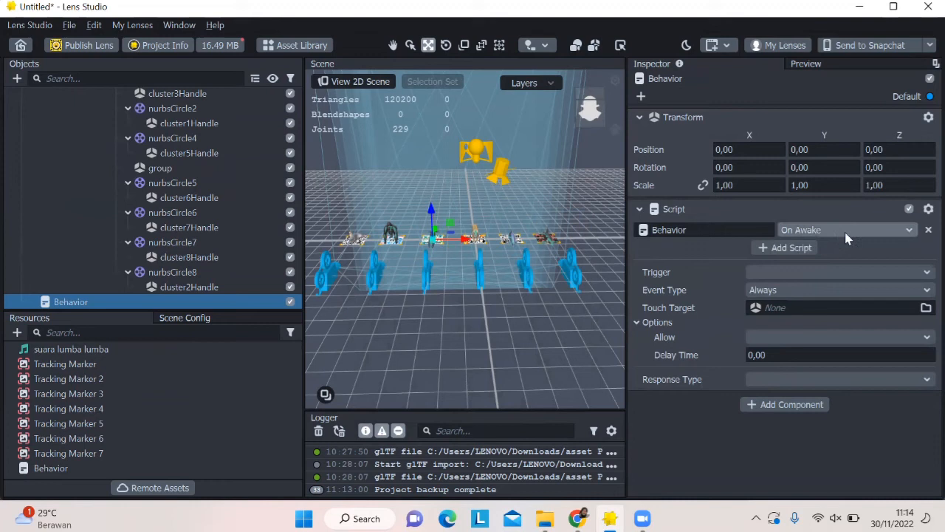
# Switch the Paus Biru Behavior's run event to On Start and back to On Awake, and set its response type to Play Sound.
pyautogui.click(845, 232)
pyautogui.click(846, 242)
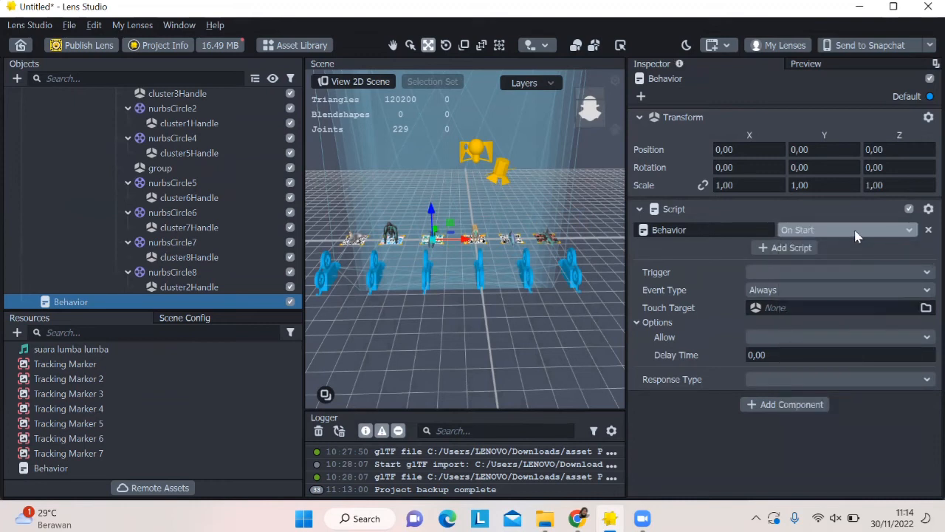
pyautogui.click(854, 230)
pyautogui.click(853, 217)
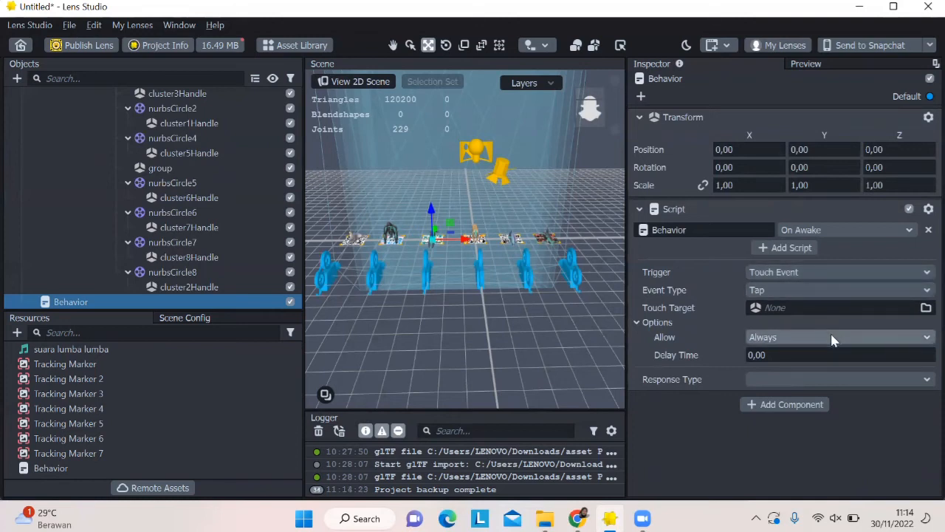
pyautogui.click(823, 381)
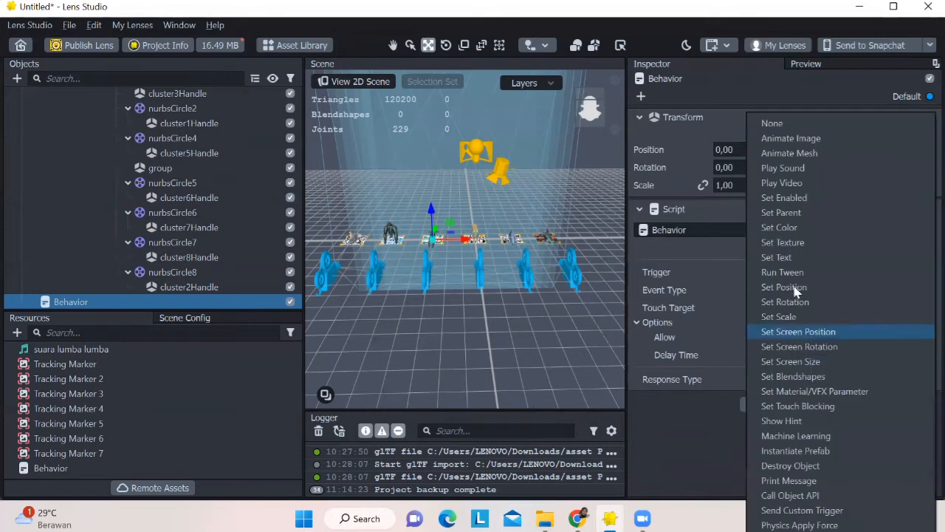
pyautogui.click(782, 168)
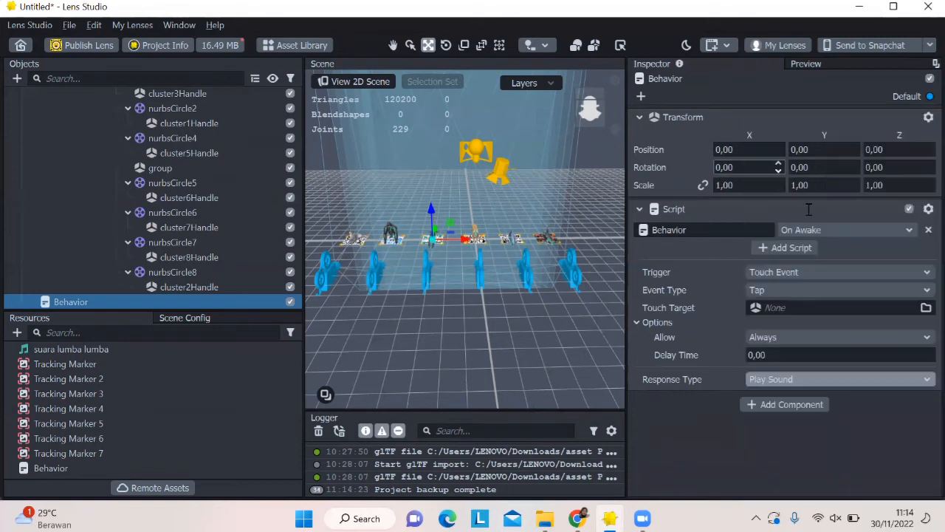
# Set the Paus Biru Behavior's touch target to the Object_7 render mesh of blue_whale.
pyautogui.click(812, 306)
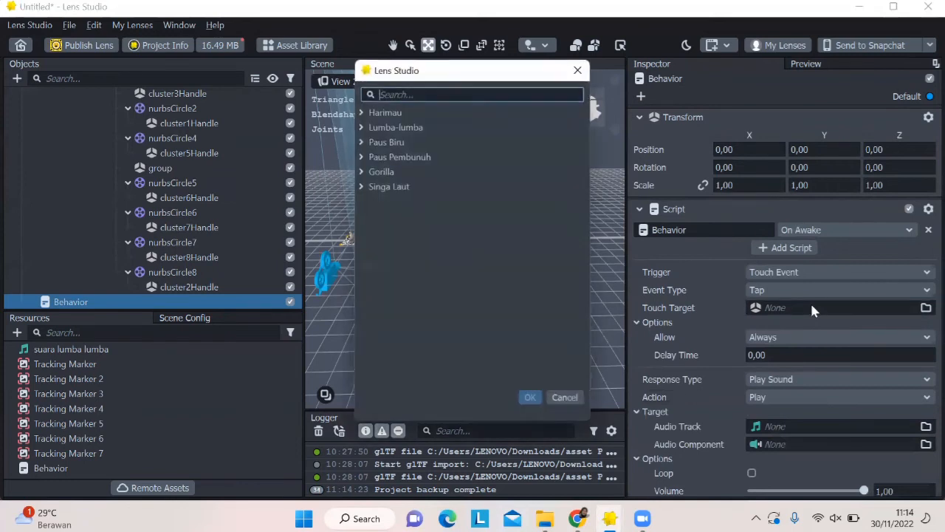
pyautogui.click(362, 141)
pyautogui.click(373, 157)
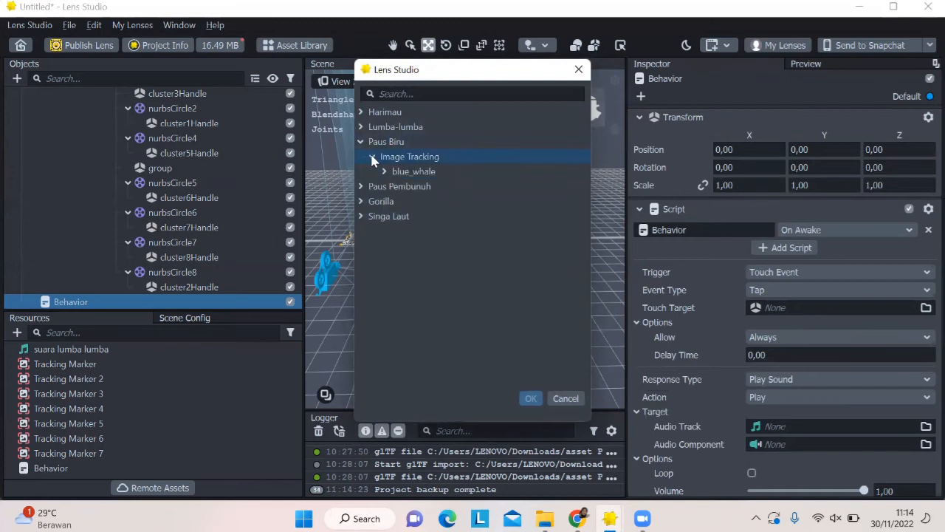
pyautogui.click(384, 171)
pyautogui.click(397, 187)
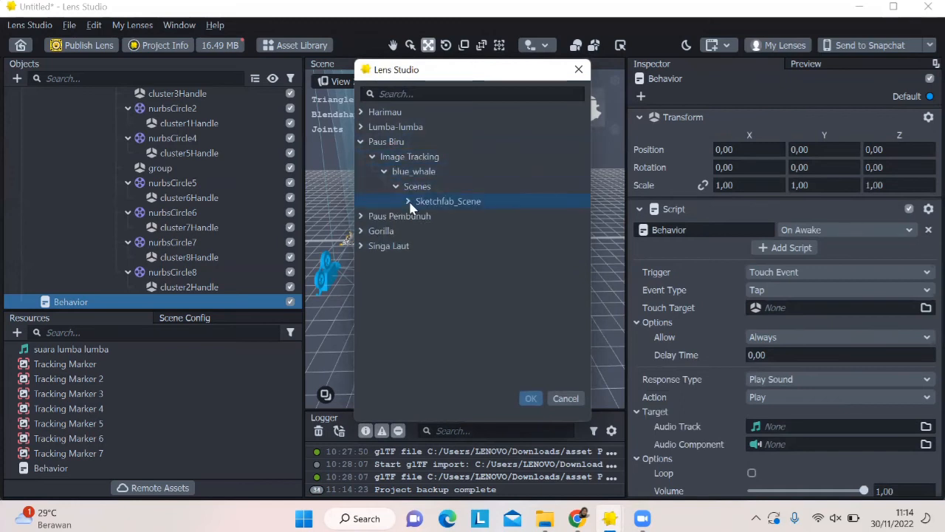
pyautogui.click(408, 201)
pyautogui.click(419, 216)
pyautogui.click(432, 231)
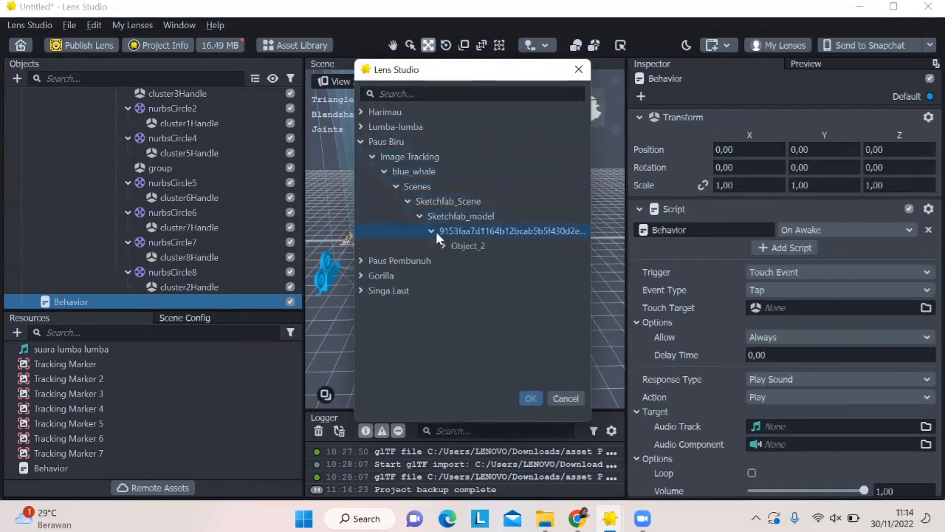
pyautogui.click(444, 246)
pyautogui.click(456, 261)
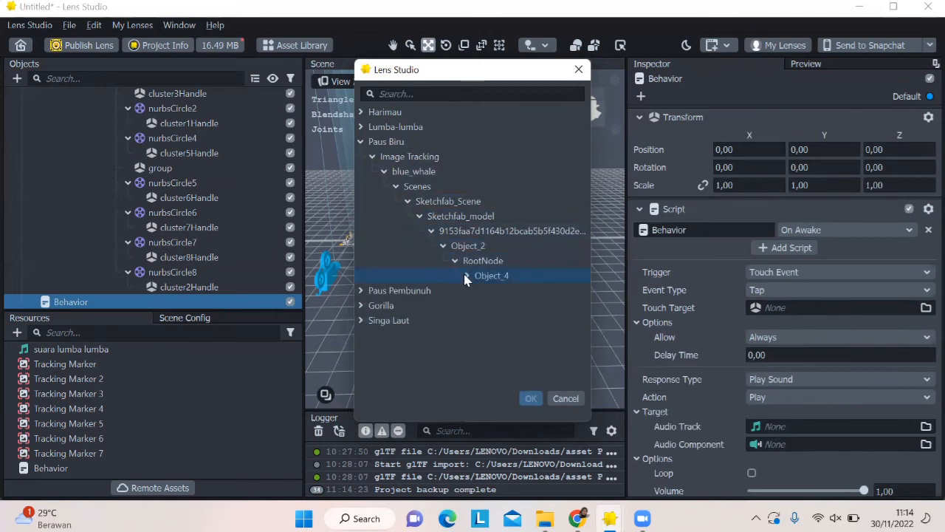
pyautogui.click(467, 276)
pyautogui.click(494, 291)
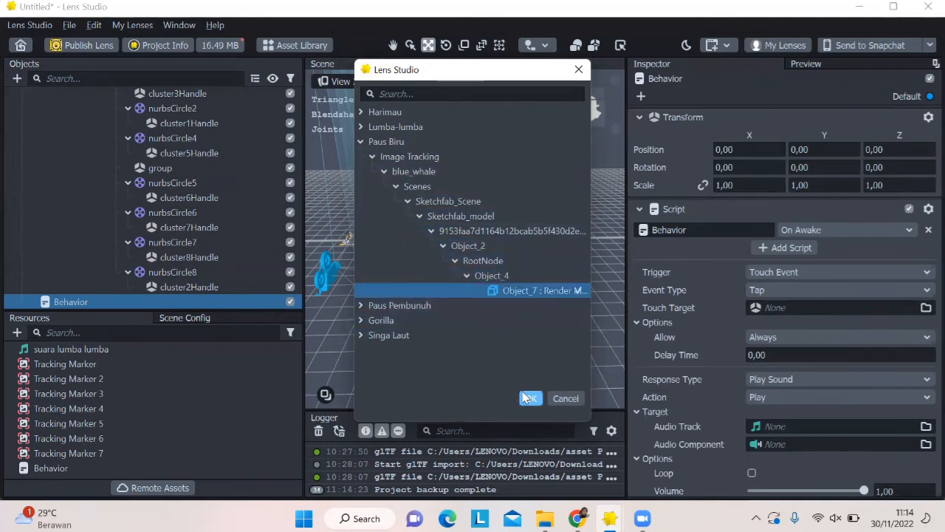
pyautogui.click(530, 398)
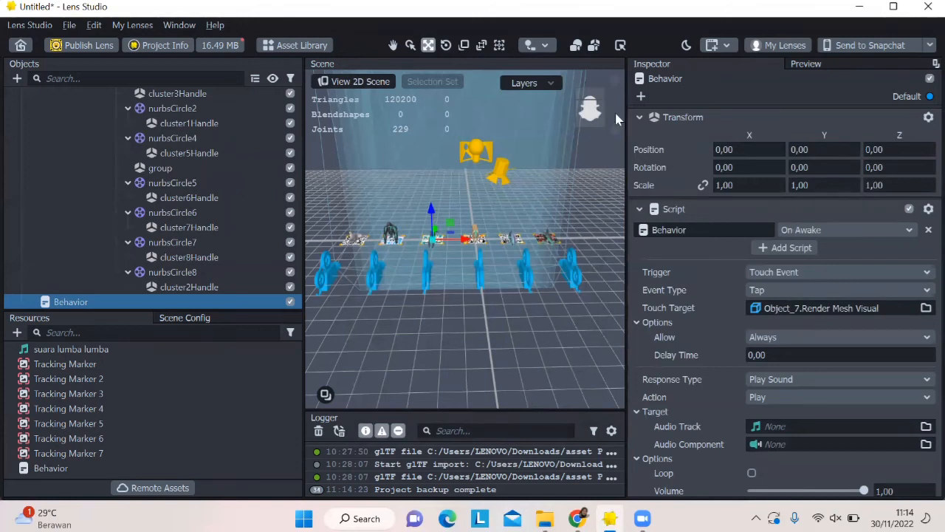
# Assign the "SUARA IKAN PAUS RAKSASA" audio track to the Paus Biru Behavior's Play Sound response.
pyautogui.scroll(-1, 822, 398)
pyautogui.click(819, 394)
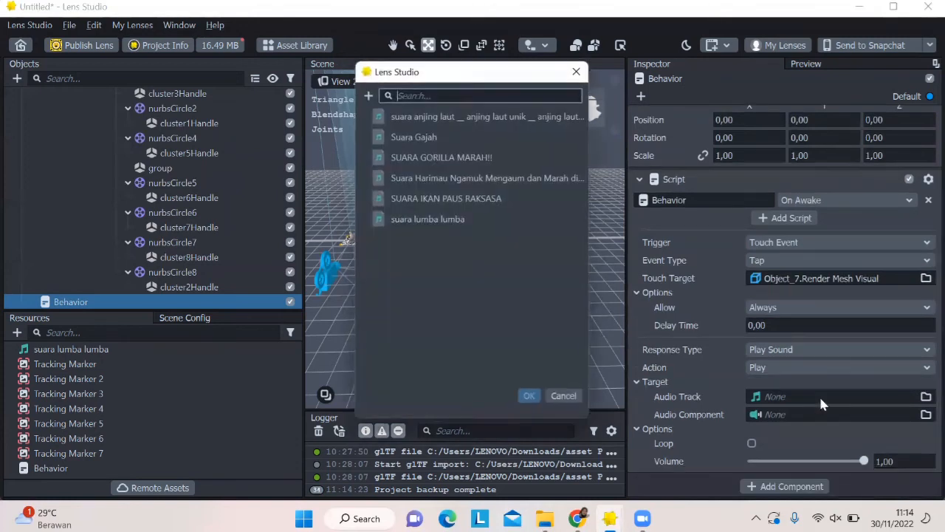
pyautogui.click(439, 204)
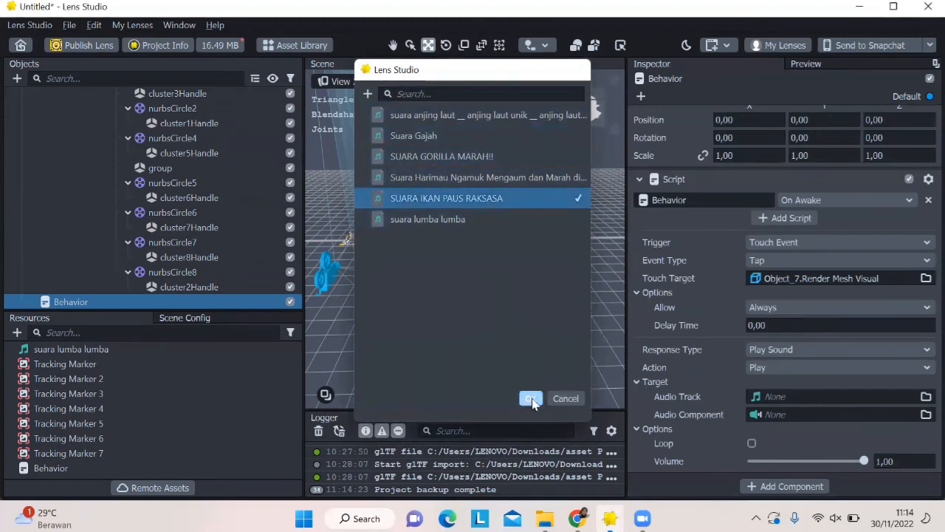
pyautogui.click(532, 398)
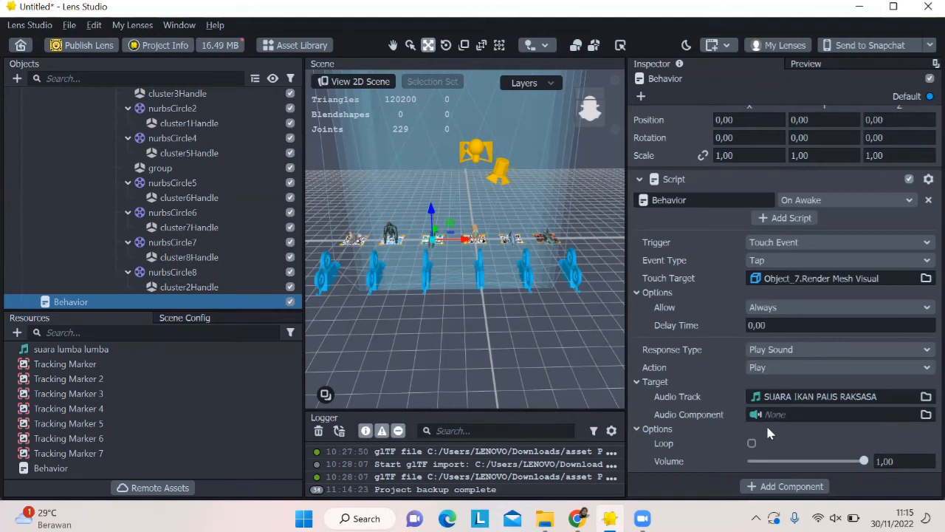
pyautogui.scroll(10, 183, 275)
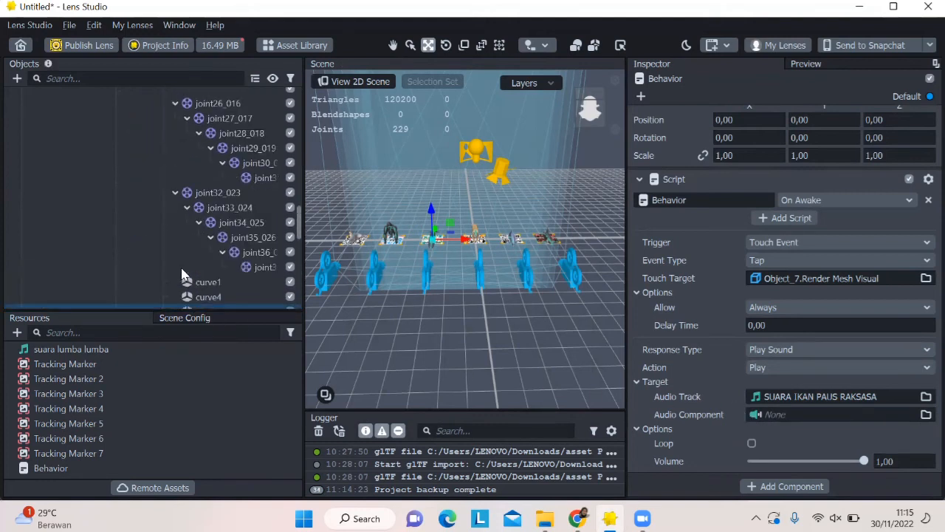
pyautogui.scroll(15, 182, 272)
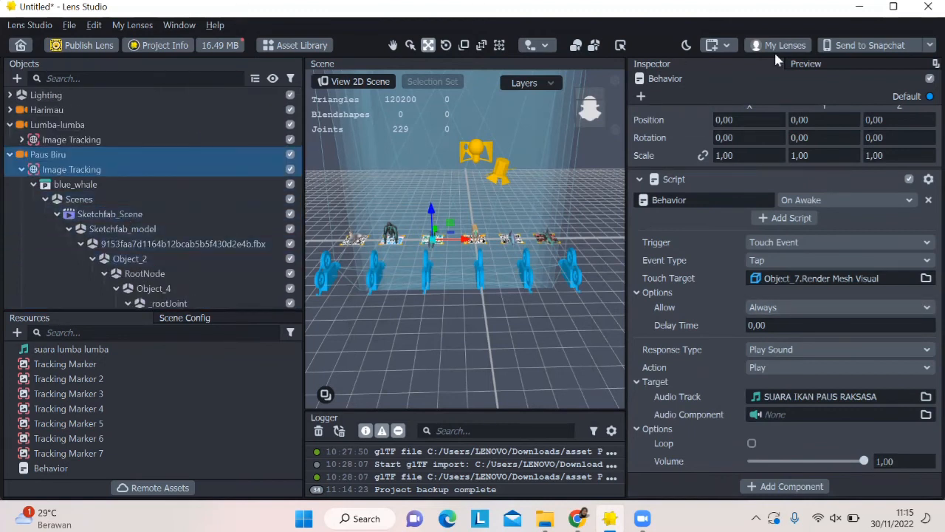
# Collapse the Paus Biru camera and add a Behavior helper script under the Paus Pembunuh camera's Image Tracking object.
pyautogui.click(9, 154)
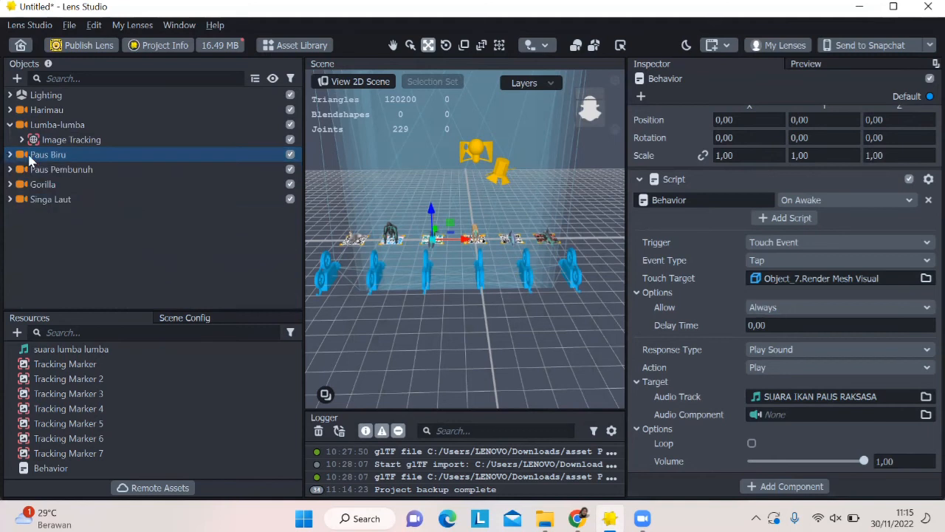
pyautogui.click(67, 168)
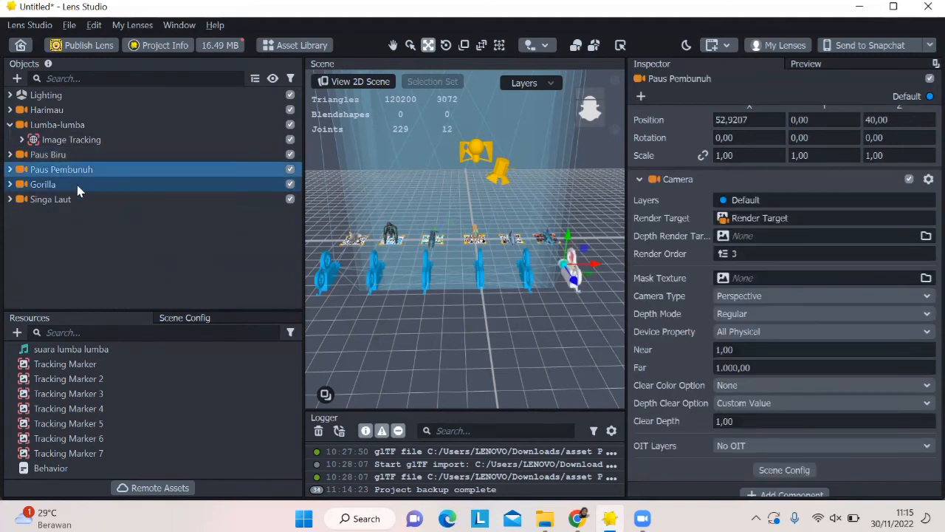
pyautogui.click(11, 170)
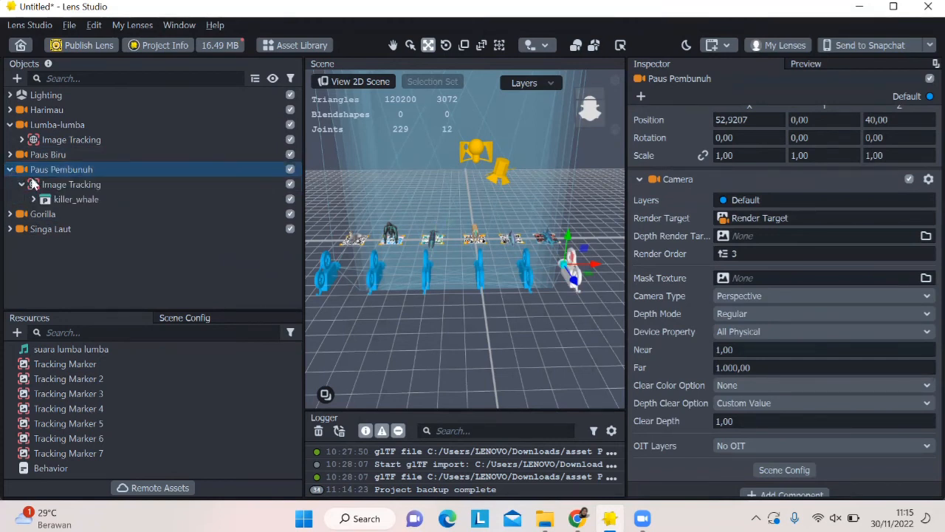
pyautogui.click(70, 189)
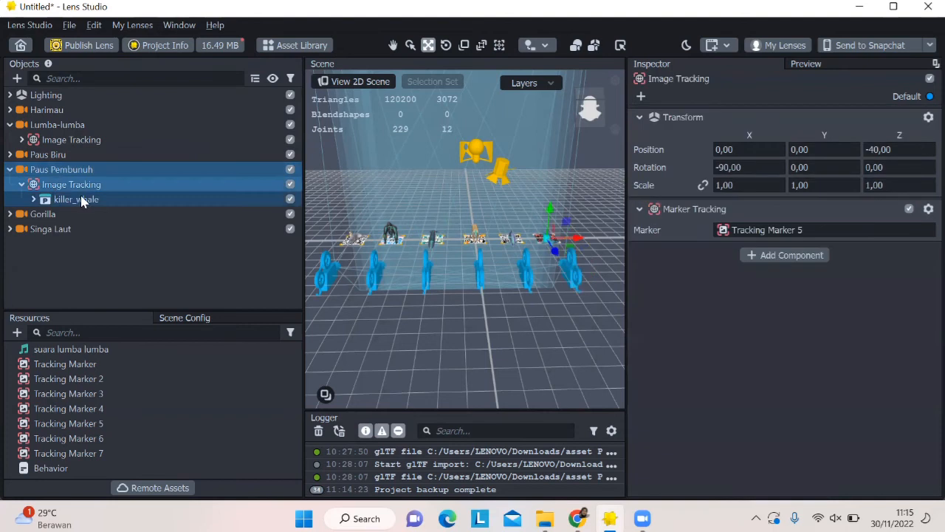
pyautogui.click(22, 184)
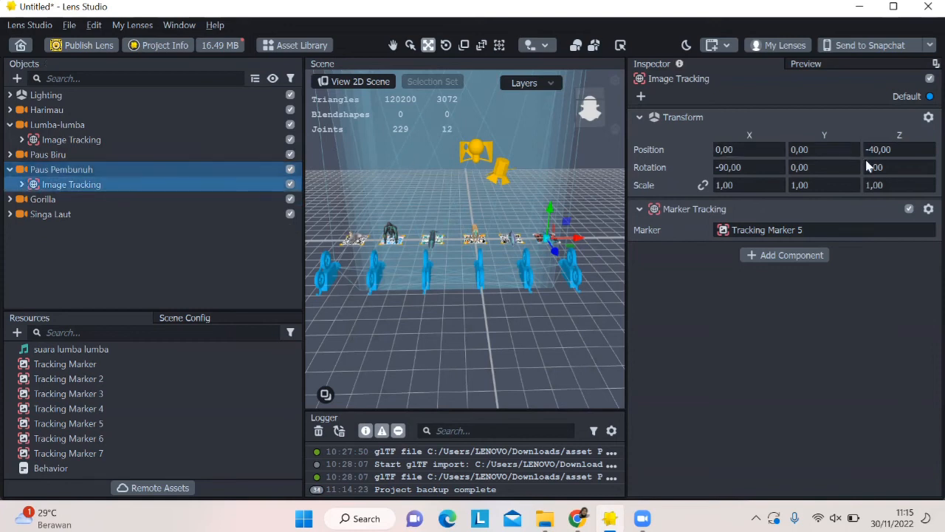
pyautogui.click(16, 78)
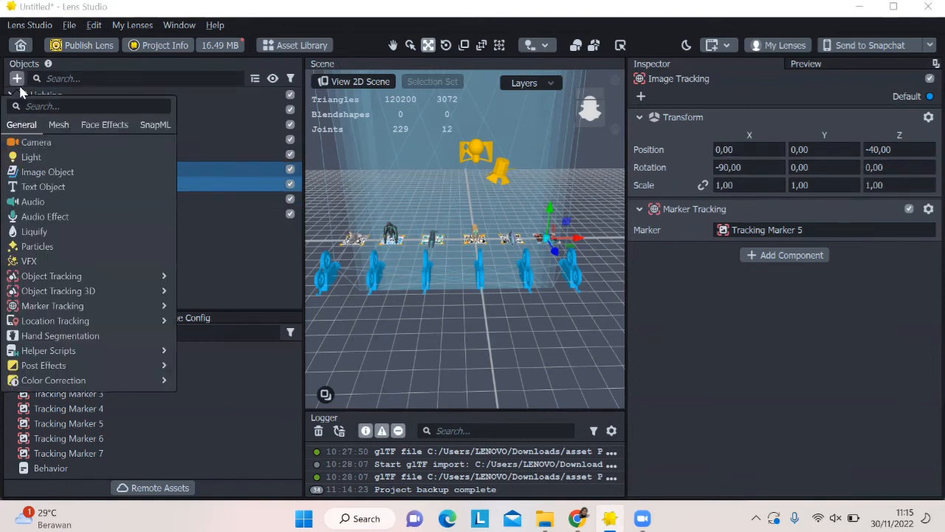
pyautogui.moveTo(151, 351)
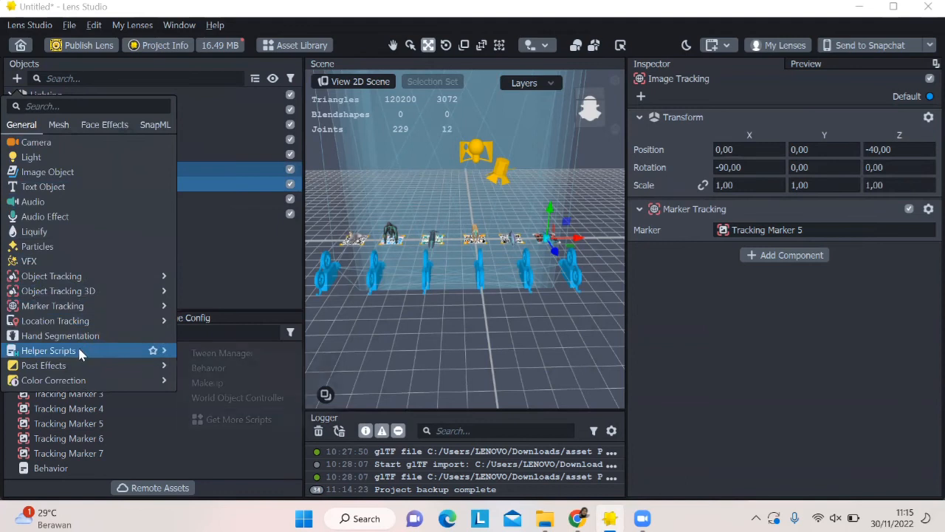
pyautogui.click(195, 367)
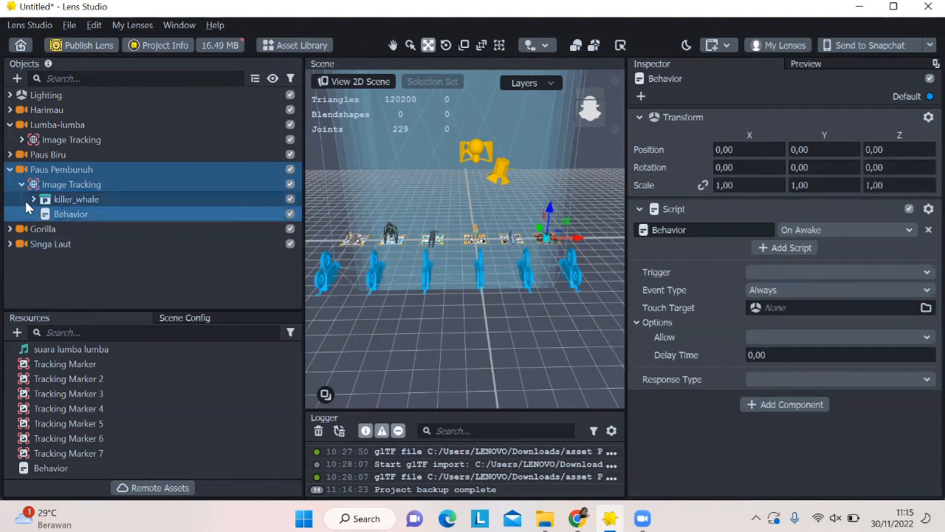
# Set the Paus Pembunuh Behavior's touch target to the Object_7 render mesh of killer_whale.
pyautogui.click(837, 303)
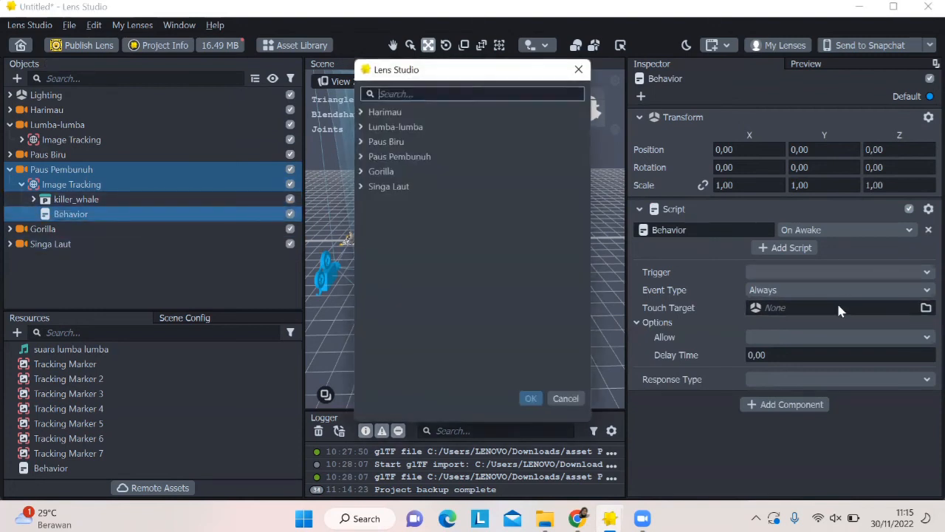
pyautogui.click(361, 156)
pyautogui.click(373, 172)
pyautogui.click(385, 187)
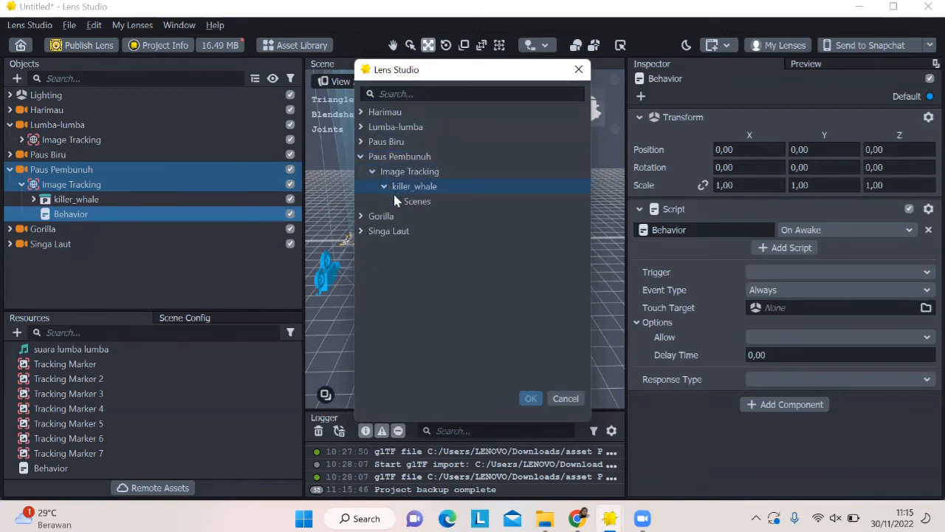
pyautogui.click(396, 201)
pyautogui.click(408, 216)
pyautogui.click(419, 231)
pyautogui.click(431, 245)
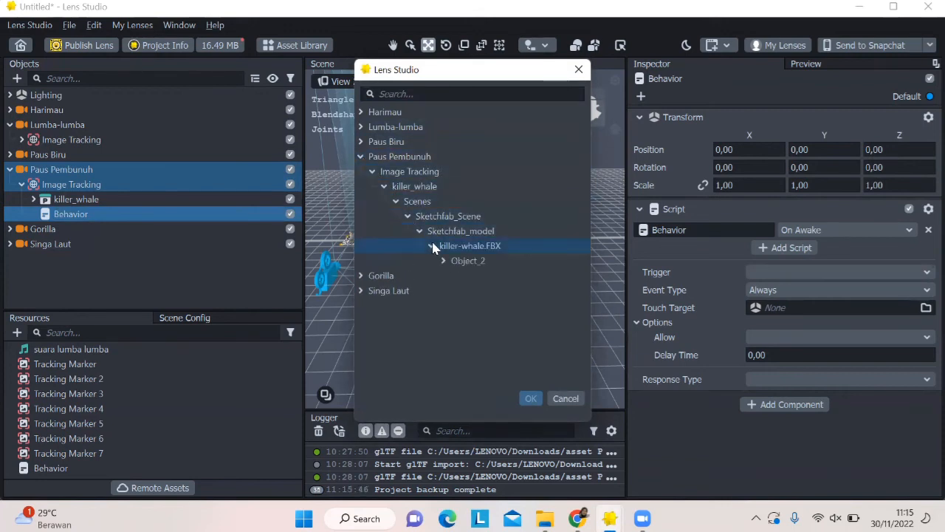
pyautogui.click(443, 261)
pyautogui.click(455, 275)
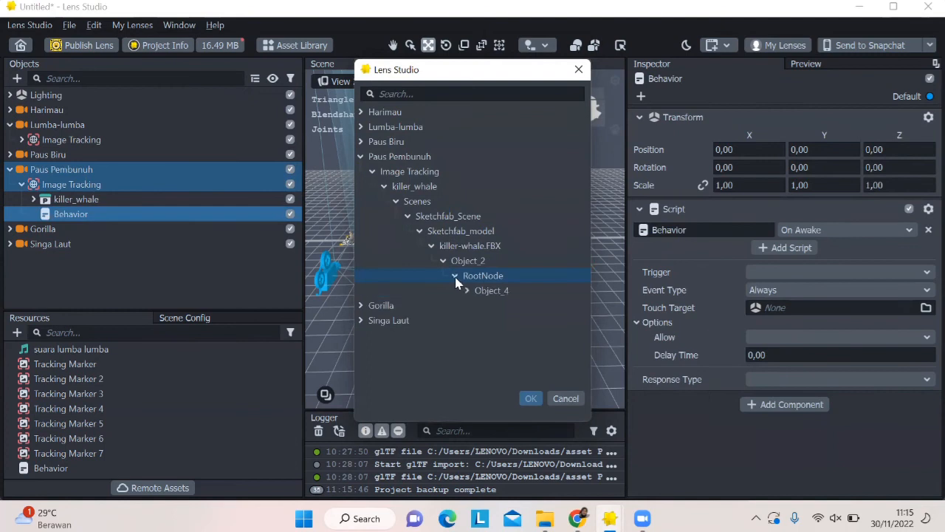
pyautogui.click(467, 290)
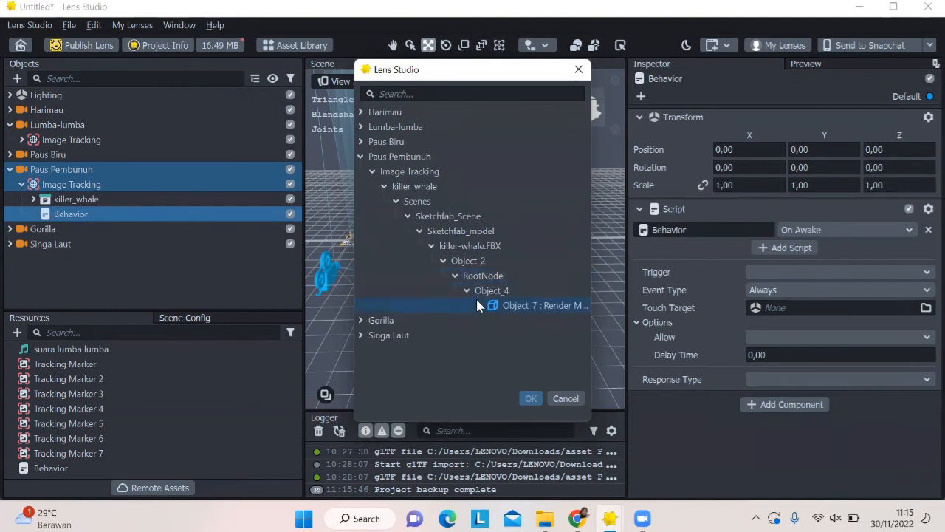
pyautogui.click(477, 305)
pyautogui.click(532, 398)
# Switch the Paus Pembunuh Behavior's run event to On Start and back to On Awake, and set its response type to Play Sound.
pyautogui.click(849, 230)
pyautogui.click(883, 244)
pyautogui.click(883, 230)
pyautogui.click(883, 214)
pyautogui.click(878, 379)
pyautogui.click(818, 386)
# Assign the "SUARA IKAN PAUS RAKSASA" audio track to the Paus Pembunuh Behavior's Play Sound response.
pyautogui.click(755, 426)
pyautogui.click(447, 198)
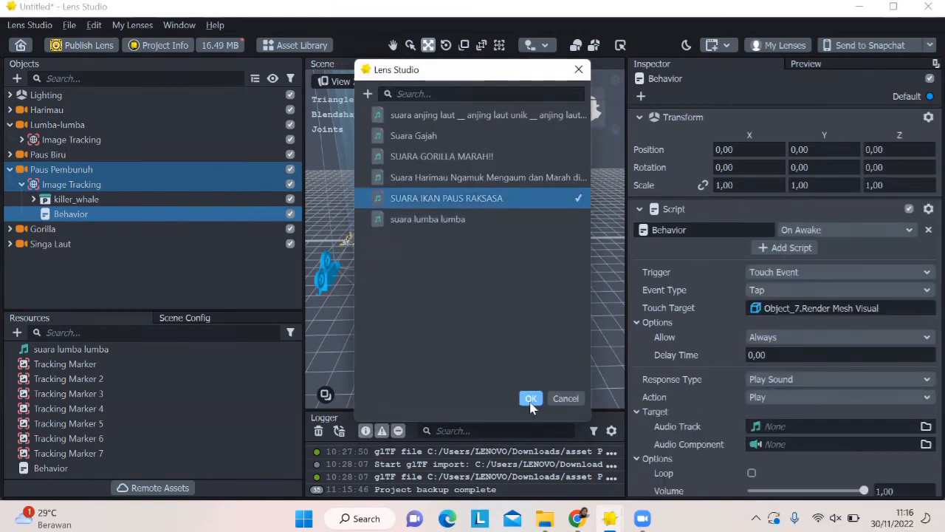
pyautogui.click(531, 398)
# Expand the Gorilla camera and add a Behavior helper script under its Image Tracking object.
pyautogui.click(22, 229)
pyautogui.click(11, 230)
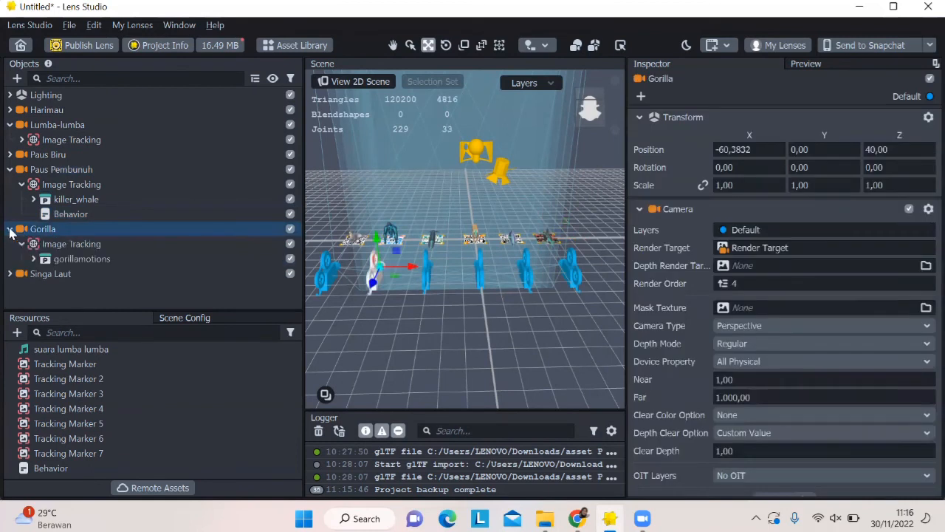
pyautogui.click(25, 244)
pyautogui.click(17, 79)
pyautogui.moveTo(67, 355)
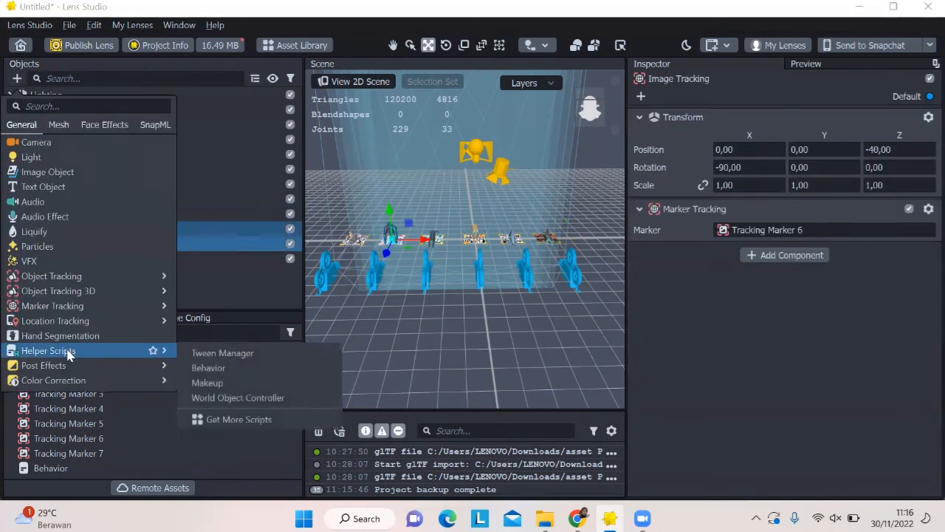
pyautogui.click(209, 368)
# Reselect the On Awake run event for the Gorilla Behavior and set its touch target to the Object_42 render mesh of gorillamotions.
pyautogui.click(830, 232)
pyautogui.click(833, 234)
pyautogui.click(830, 307)
pyautogui.click(360, 172)
pyautogui.click(372, 186)
pyautogui.click(384, 201)
pyautogui.click(395, 215)
pyautogui.click(408, 231)
pyautogui.click(420, 245)
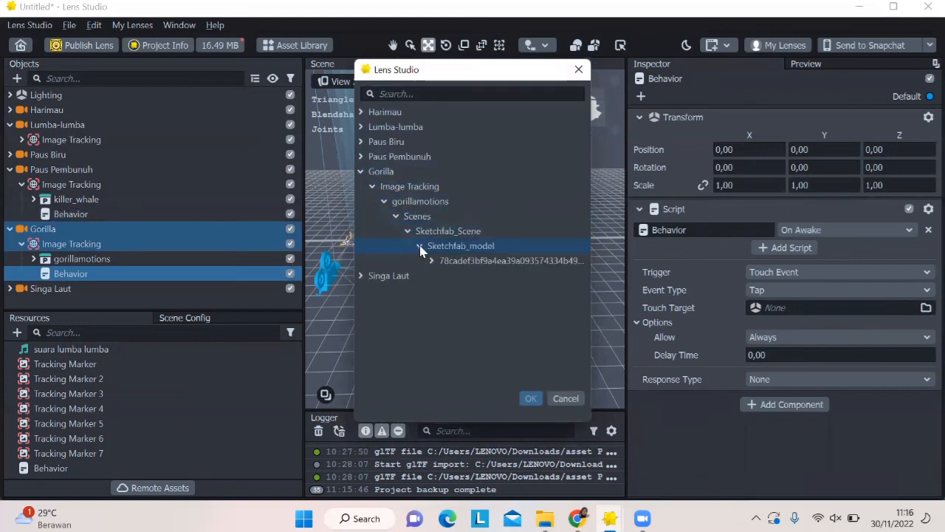
pyautogui.click(432, 260)
pyautogui.click(443, 275)
pyautogui.click(455, 289)
pyautogui.click(467, 305)
pyautogui.click(491, 334)
pyautogui.click(534, 350)
pyautogui.click(530, 398)
# Set the Gorilla Behavior's response type to Play Sound with the "SUARA GORILLA MARAH!!" audio track.
pyautogui.click(816, 380)
pyautogui.click(783, 168)
pyautogui.click(812, 426)
pyautogui.click(443, 155)
pyautogui.click(529, 393)
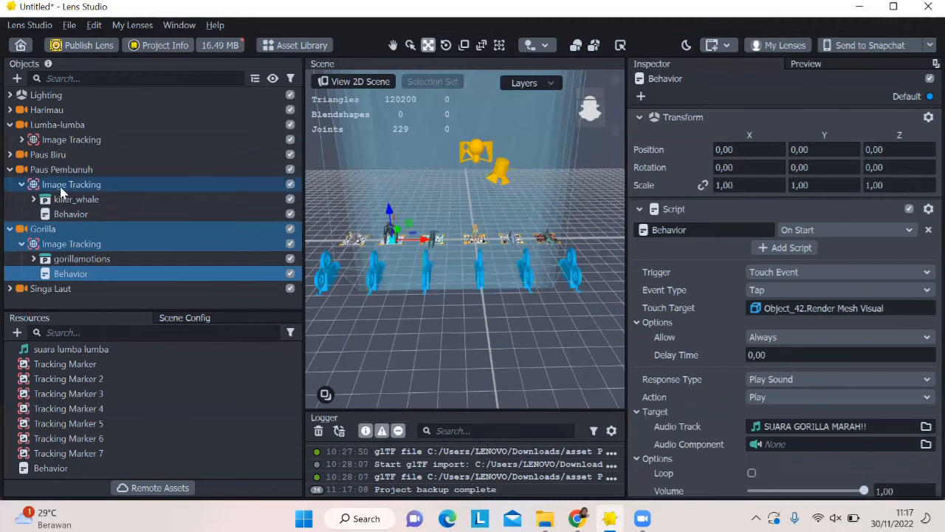
# Collapse the Gorilla camera and add a Behavior helper script under the Singa Laut camera's Image Tracking object.
pyautogui.scroll(-1, 825, 312)
pyautogui.click(10, 229)
pyautogui.click(10, 244)
pyautogui.click(50, 244)
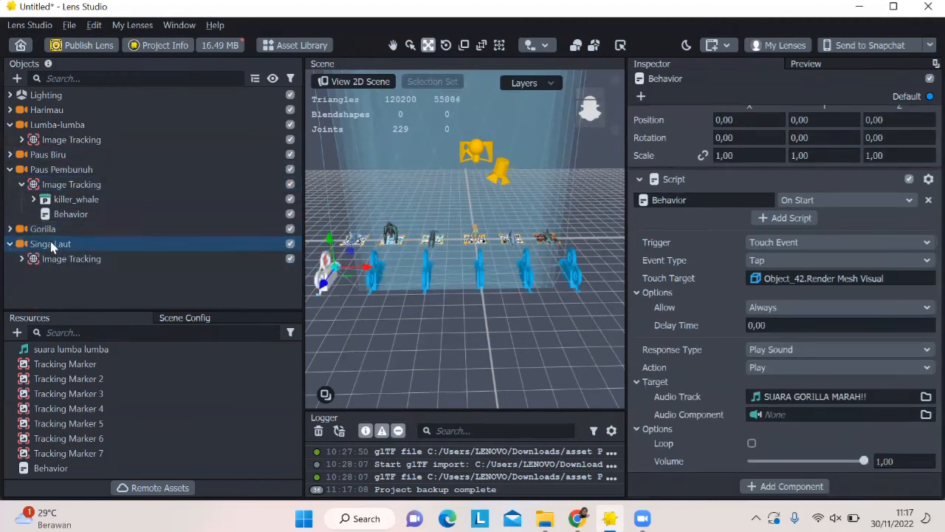
pyautogui.click(71, 259)
pyautogui.click(17, 78)
pyautogui.moveTo(74, 352)
pyautogui.click(210, 366)
# Set the Singa Laut Behavior's run event to On Start and its touch target to the Object_4 render mesh under Seal_3.
pyautogui.click(907, 230)
pyautogui.click(866, 247)
pyautogui.click(838, 307)
pyautogui.click(360, 186)
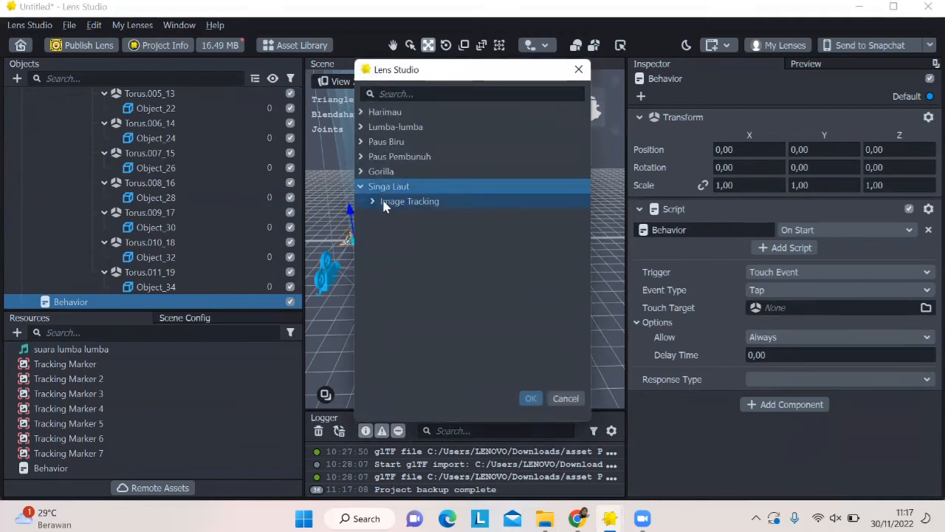
pyautogui.click(372, 200)
pyautogui.click(384, 215)
pyautogui.click(396, 230)
pyautogui.click(407, 245)
pyautogui.click(419, 260)
pyautogui.click(431, 274)
pyautogui.click(443, 290)
pyautogui.scroll(-1, 455, 322)
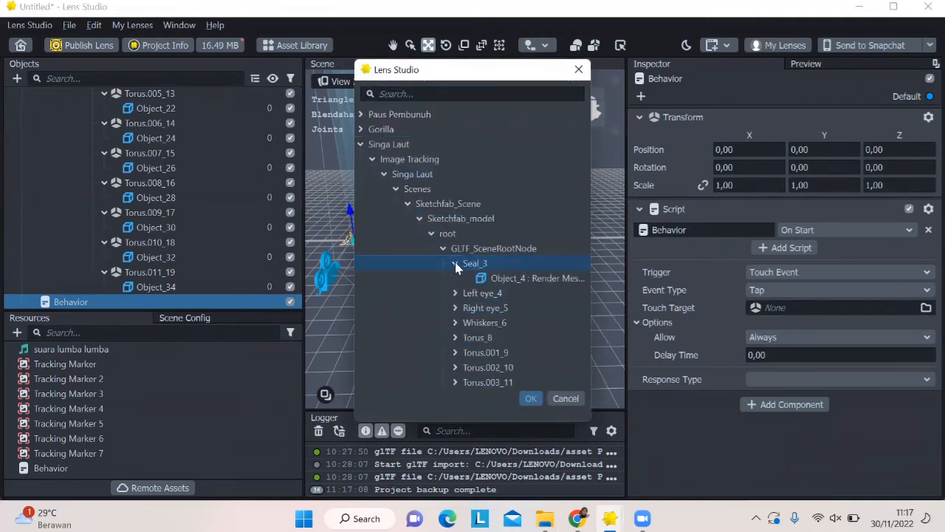
pyautogui.doubleClick(517, 278)
# Set the Singa Laut Behavior's response type to Play Sound with the "suara anjing laut __ anjing laut unik" audio track.
pyautogui.click(797, 379)
pyautogui.click(816, 346)
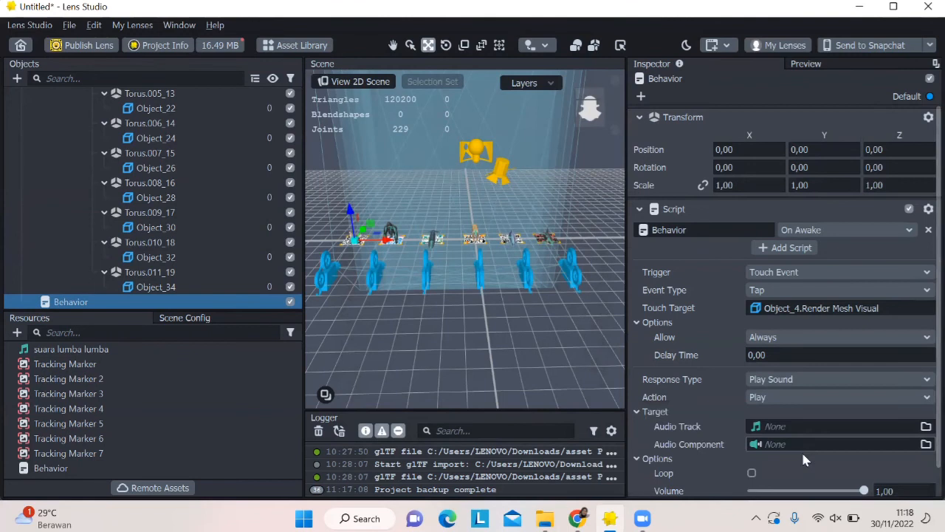
pyautogui.click(798, 426)
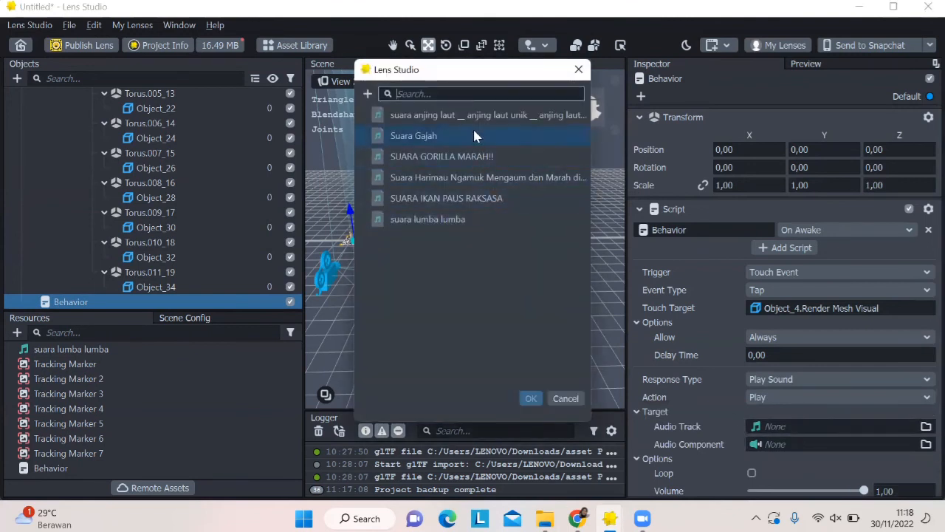
pyautogui.click(475, 120)
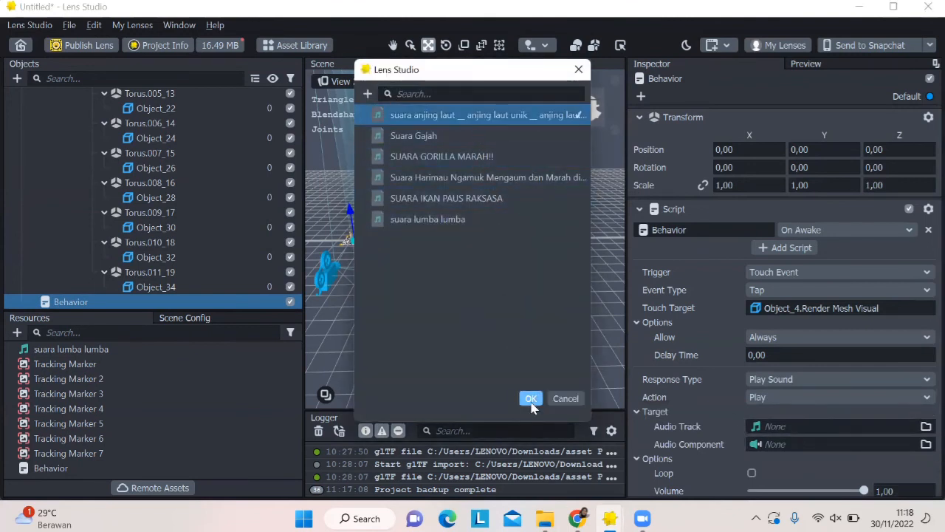
pyautogui.click(531, 399)
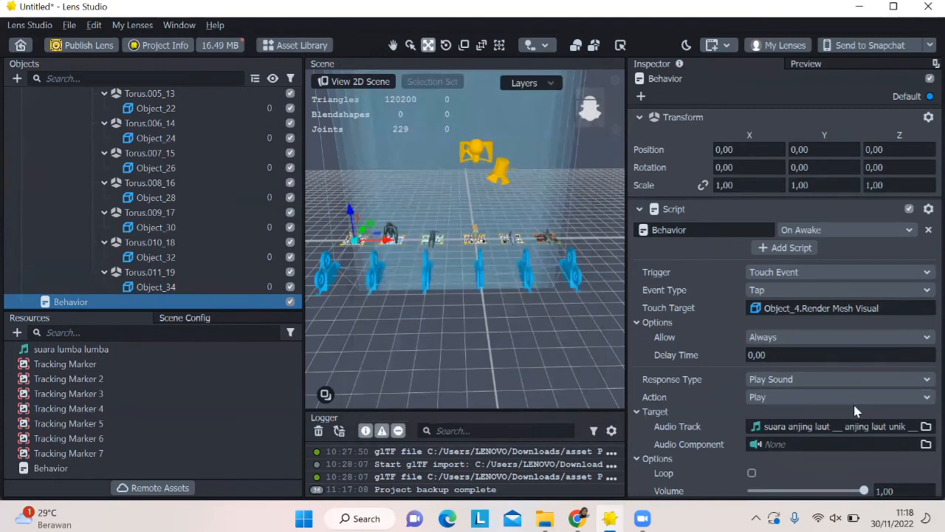
# Collapse the Singa Laut camera in the object hierarchy and clear the selection.
pyautogui.scroll(-1, 849, 403)
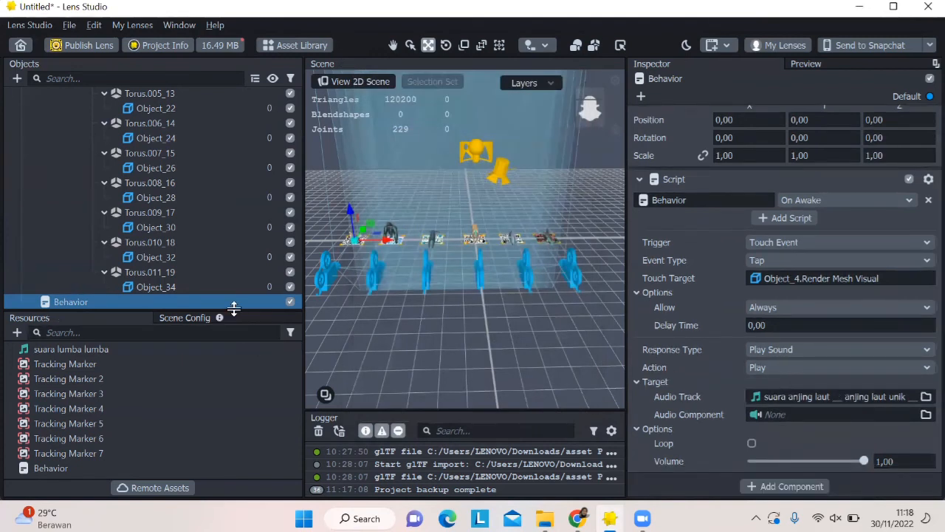
pyautogui.scroll(3, 176, 257)
pyautogui.scroll(10, 175, 256)
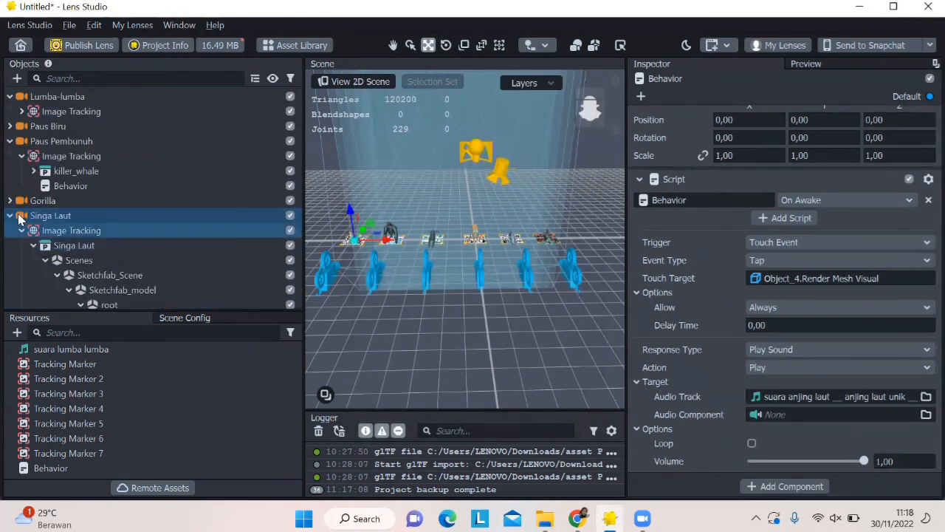
pyautogui.click(10, 215)
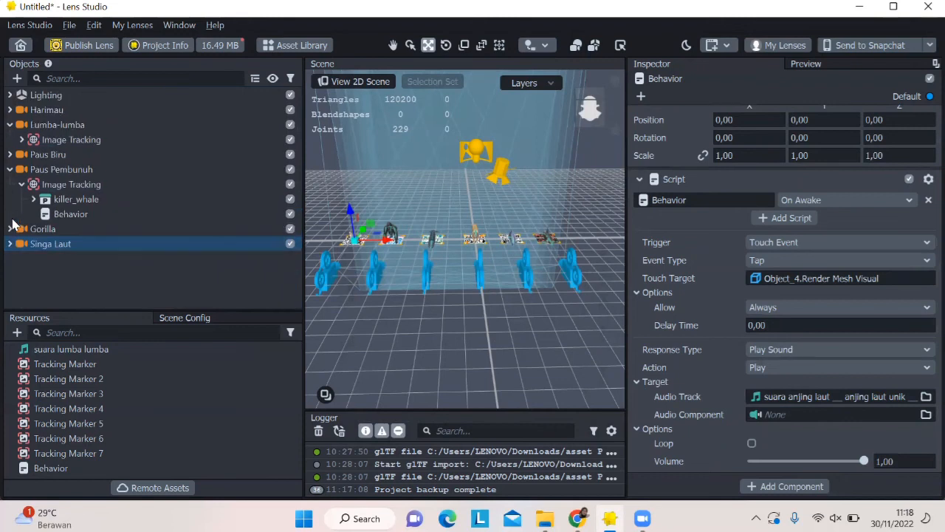
pyautogui.click(60, 279)
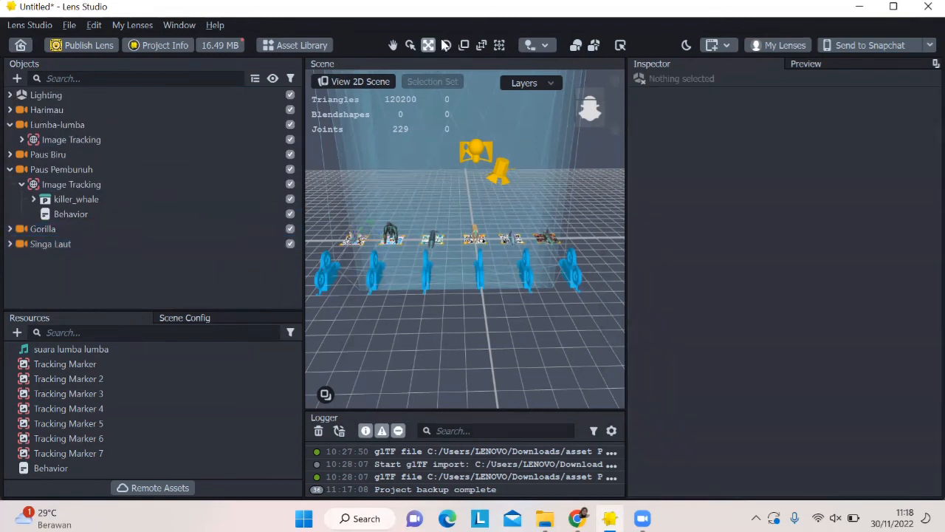